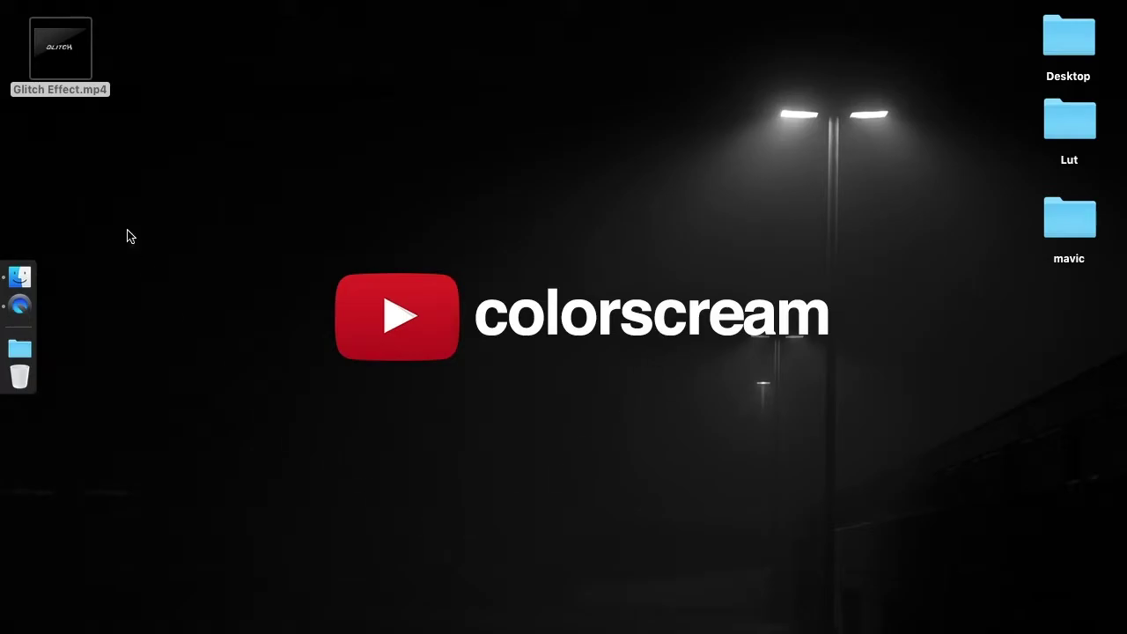
- Preview the finished Glitch Effect.mp4 video from the desktop in Quick Look
left_click(72, 73)
key("space")
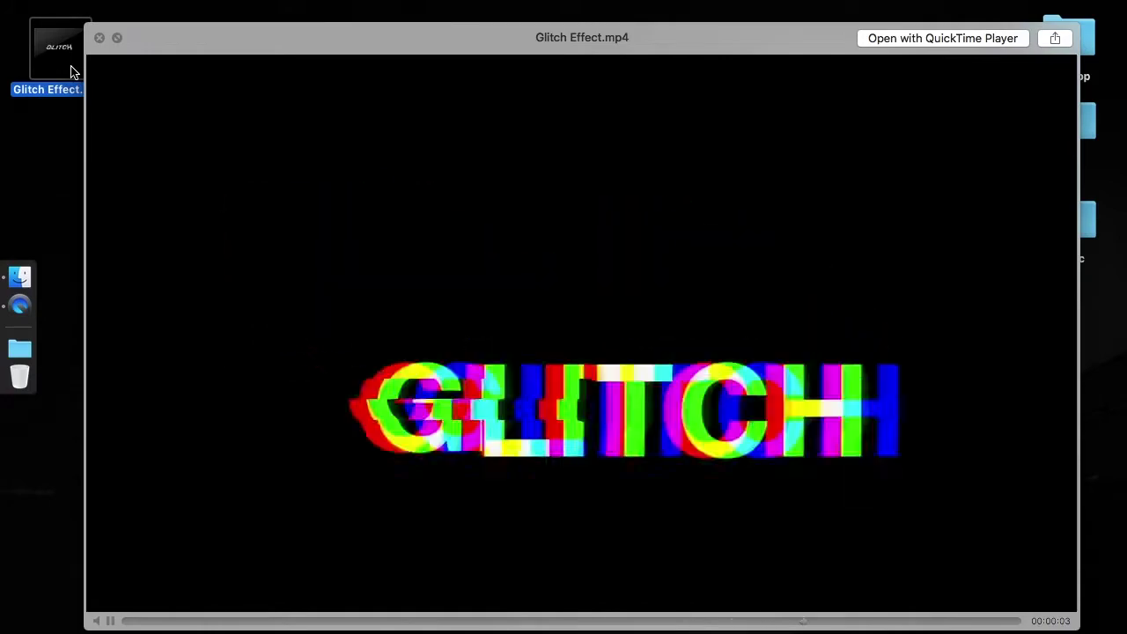
- Launch After Effects via Spotlight and create a new composition named Glitch Effect
key("space")
key("super+space")
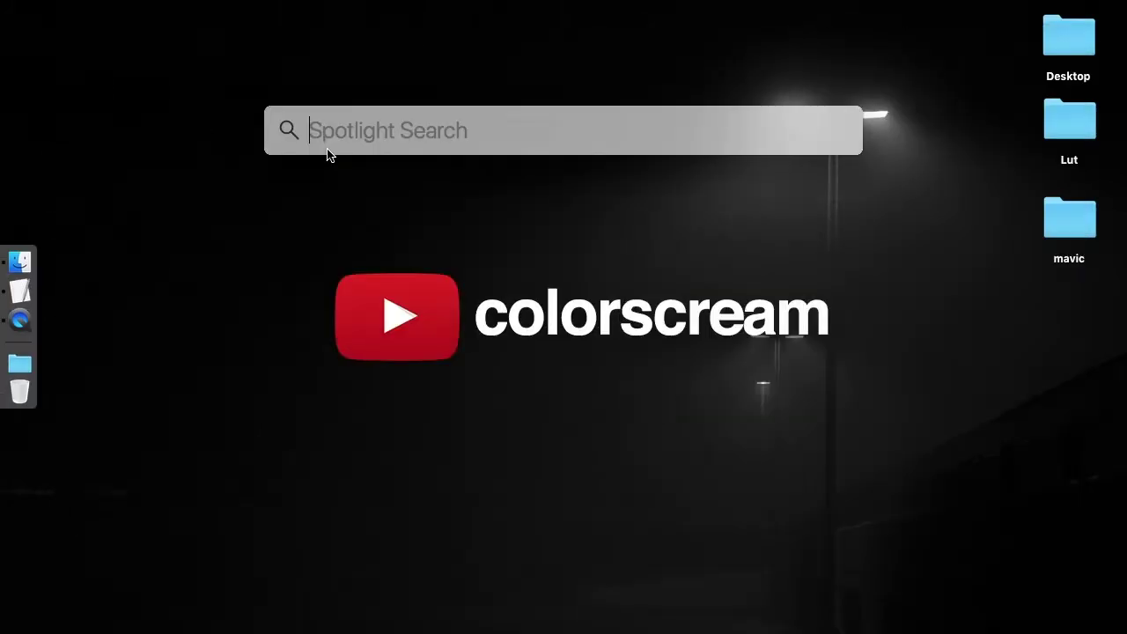
type("after")
key("Return")
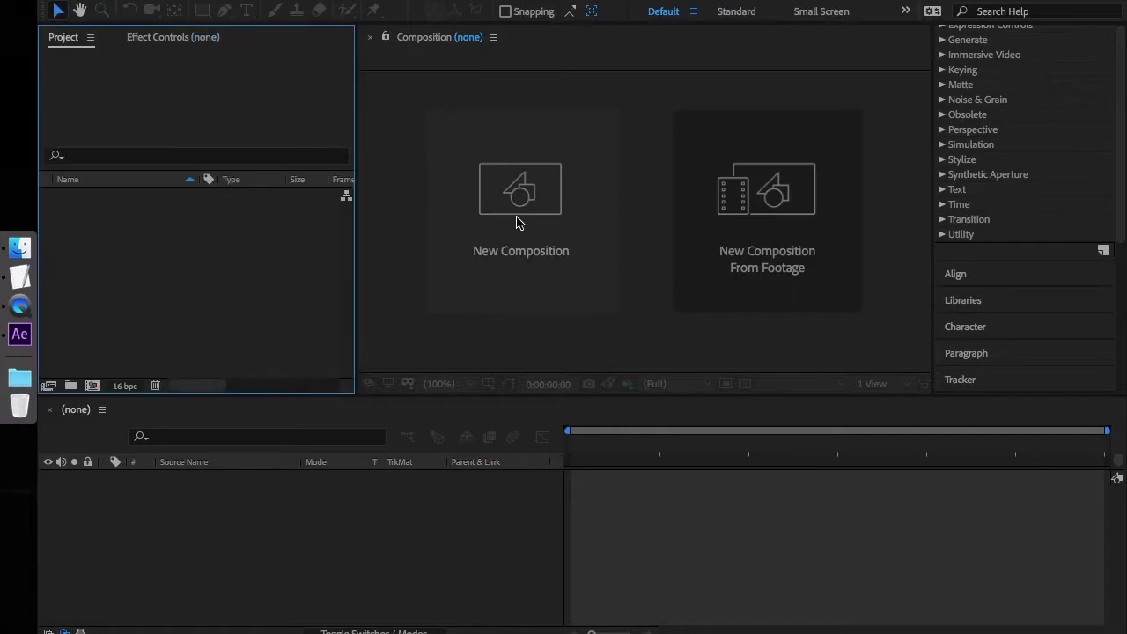
left_click(517, 221)
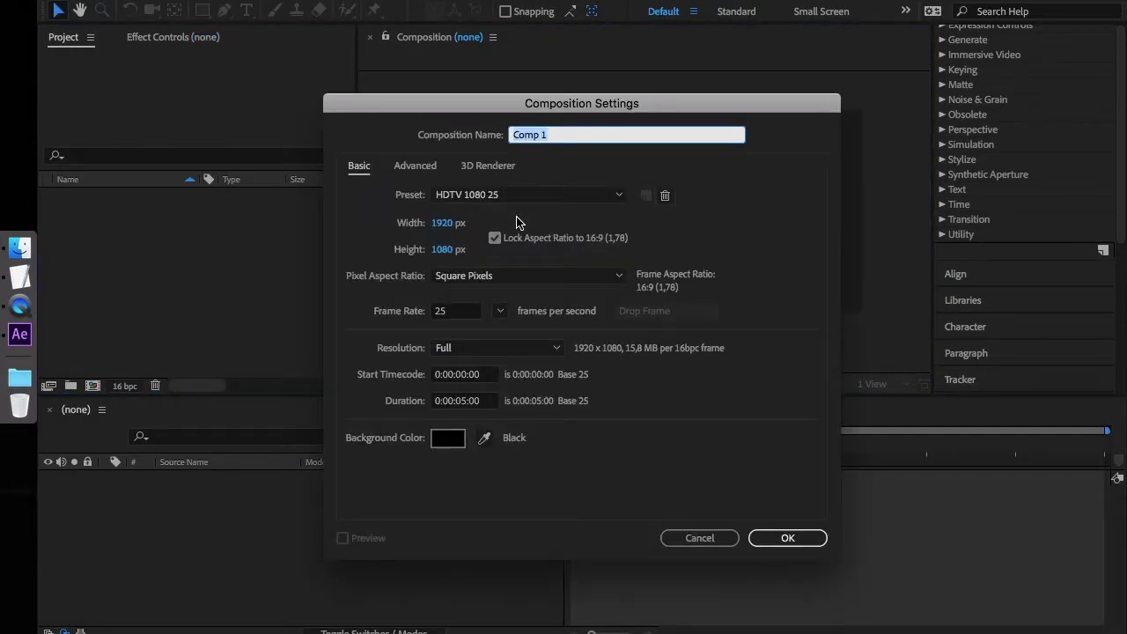
type("Glitch Effect")
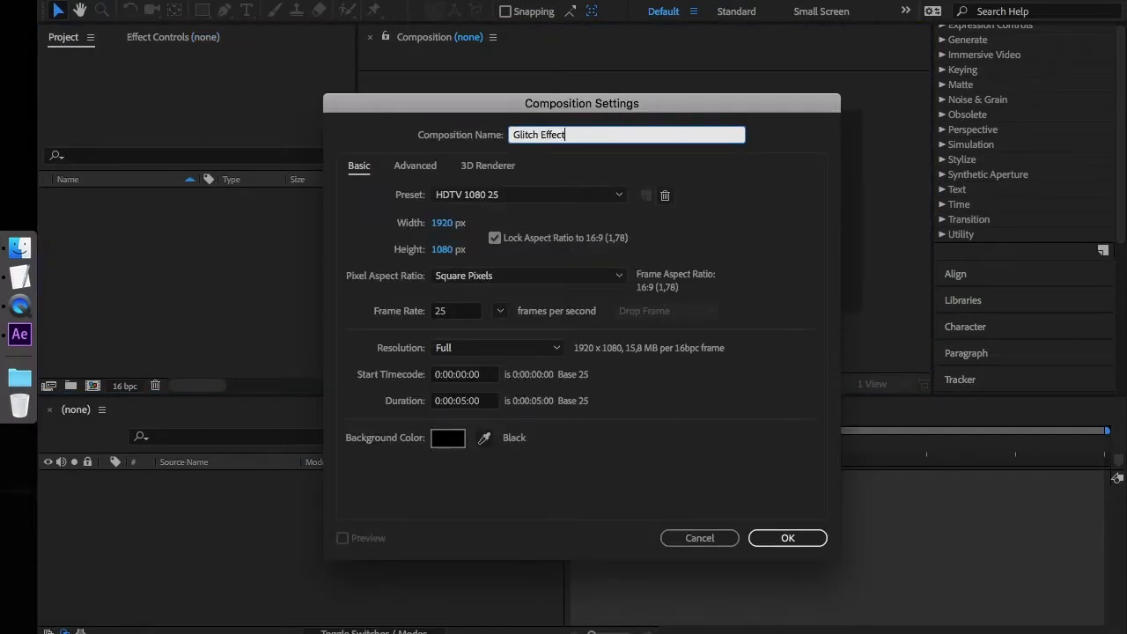
left_click(768, 537)
- Add a text layer reading GLITCH to the composition
right_click(303, 539)
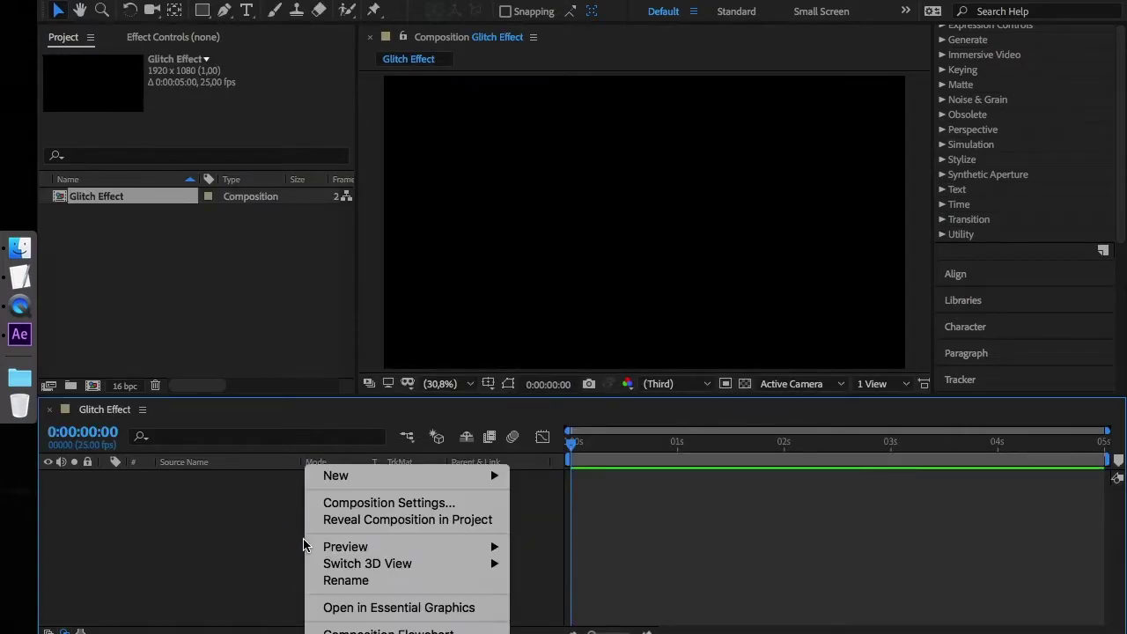
mouse_move(373, 482)
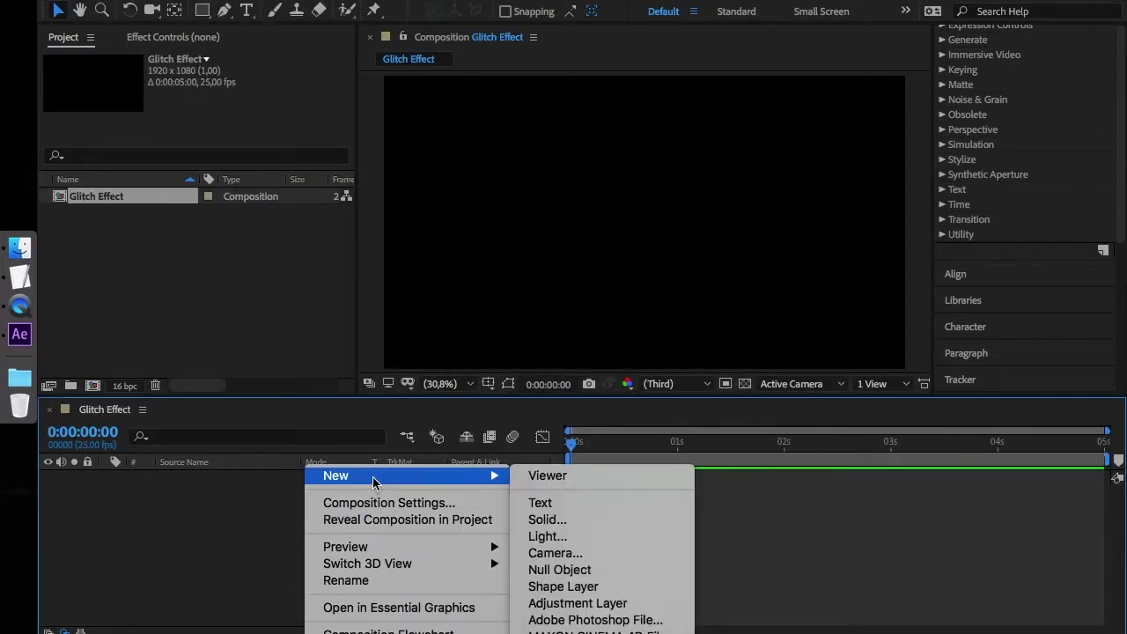
left_click(584, 503)
type("Glitch")
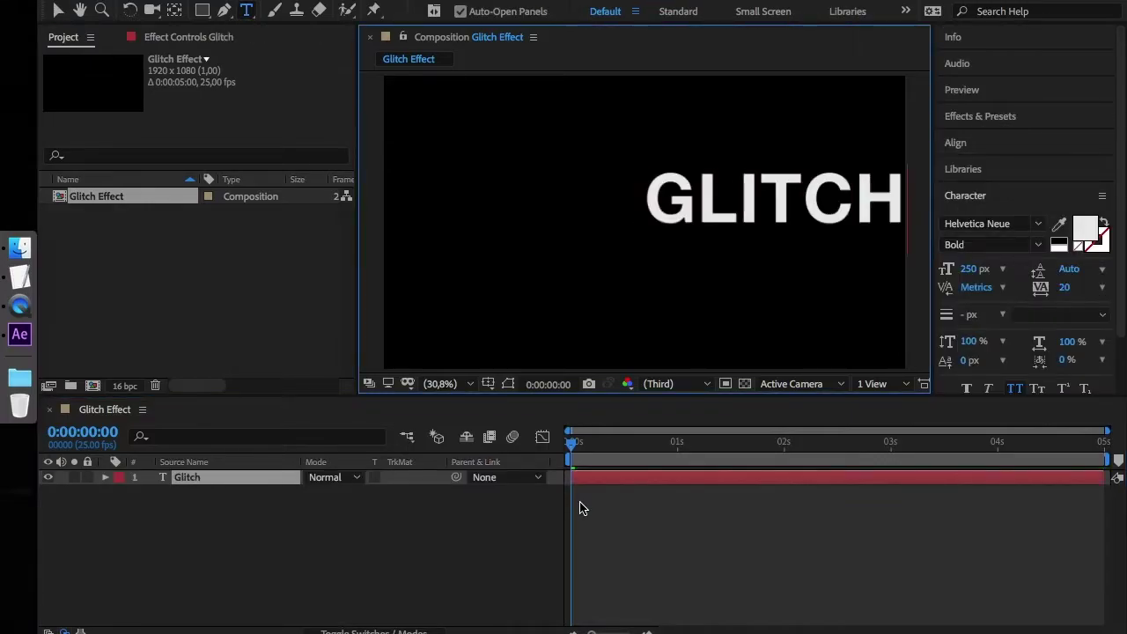
left_click(208, 478)
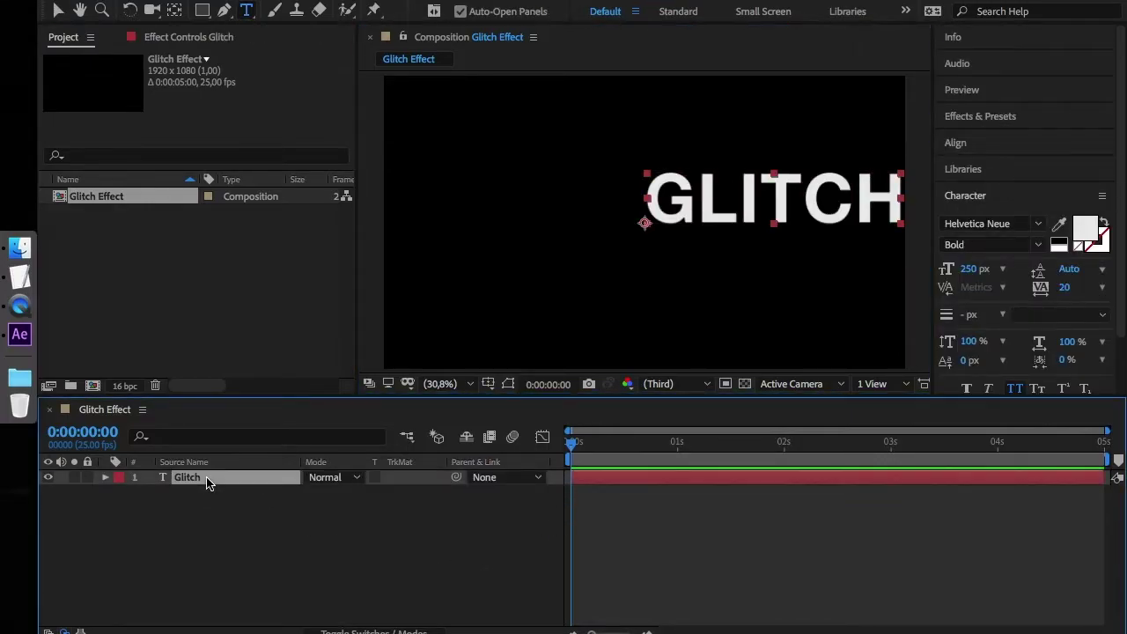
- Centre the text's anchor point and align GLITCH horizontally and vertically in the frame
left_click(175, 11)
key("ctrl+alt+Home")
left_click(954, 142)
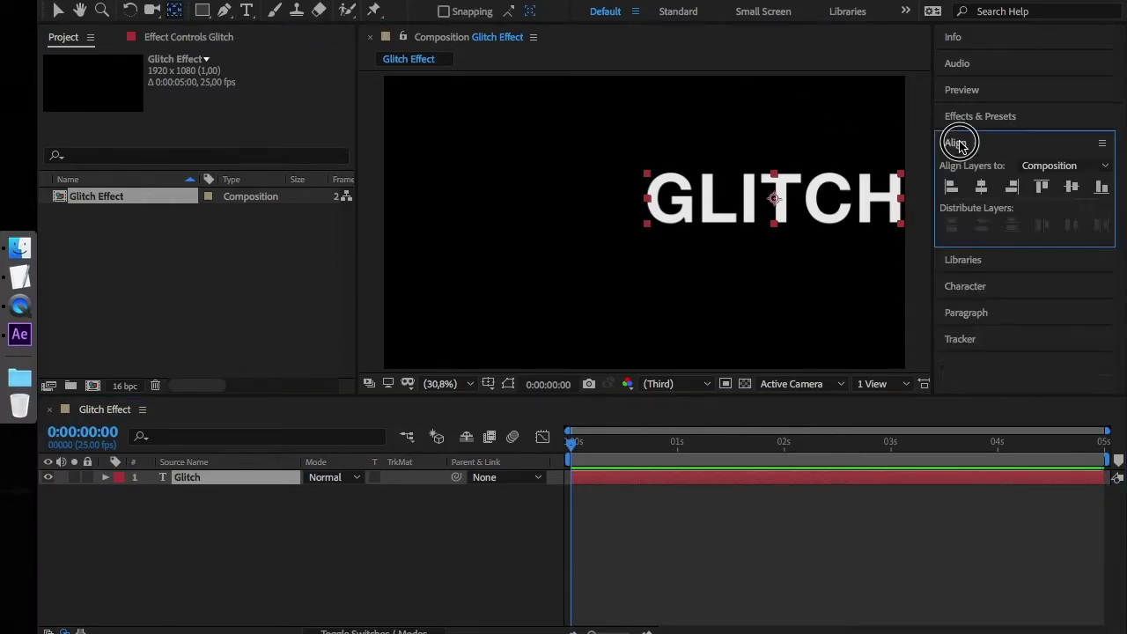
left_click(982, 187)
left_click(1072, 187)
left_click(265, 533)
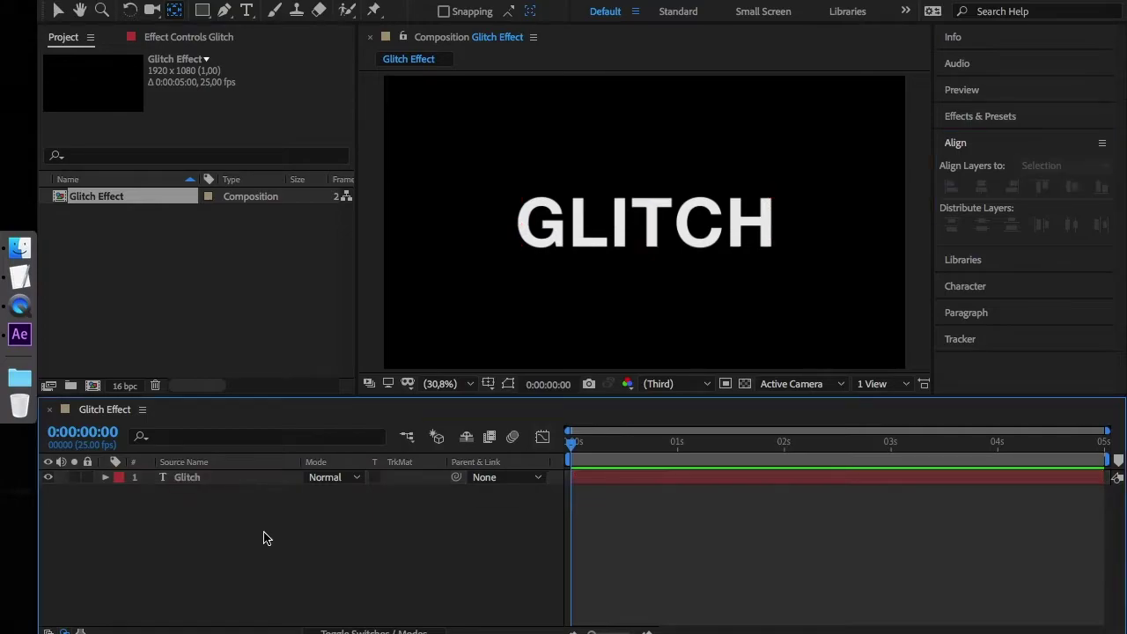
left_click(199, 484)
- Pre-compose the Glitch text layer into a composition named Glitch Typography
right_click(199, 486)
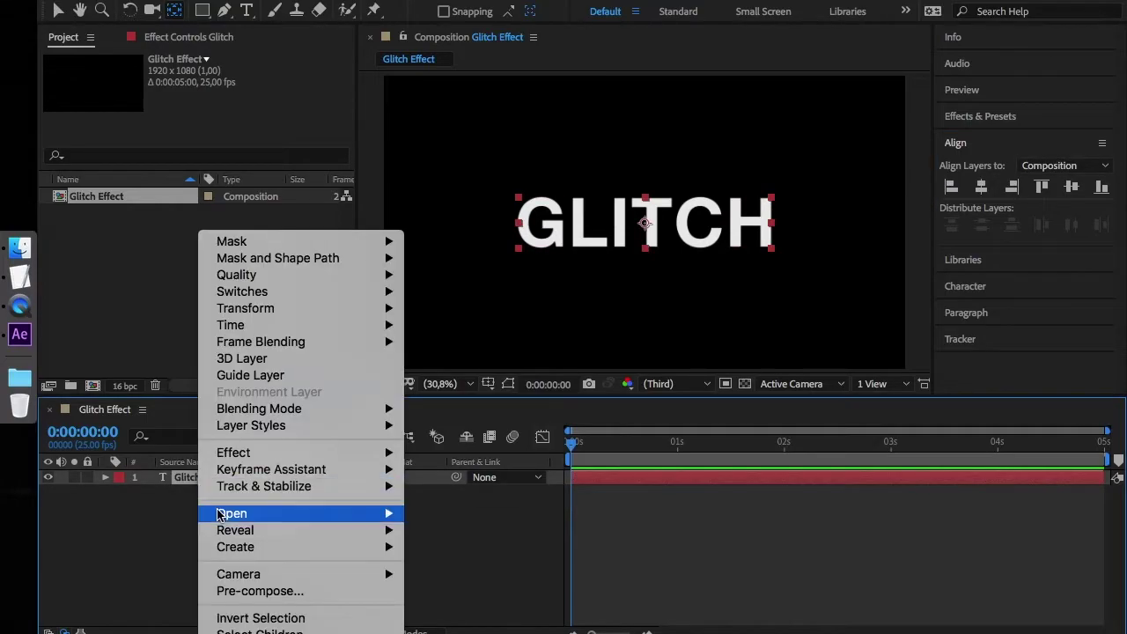
left_click(260, 591)
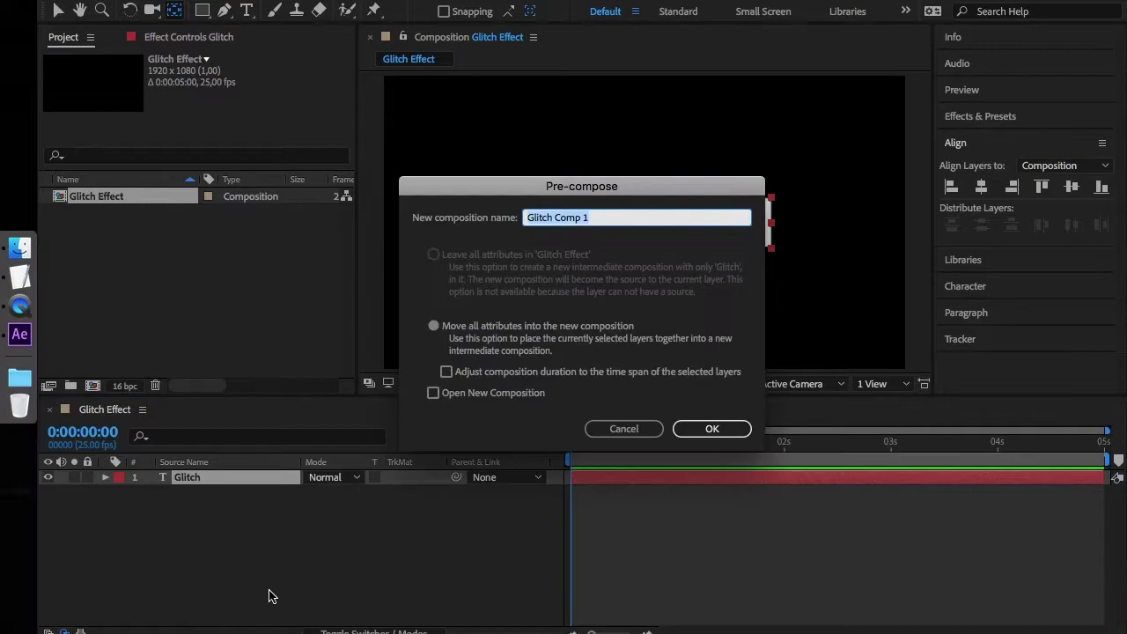
type("G")
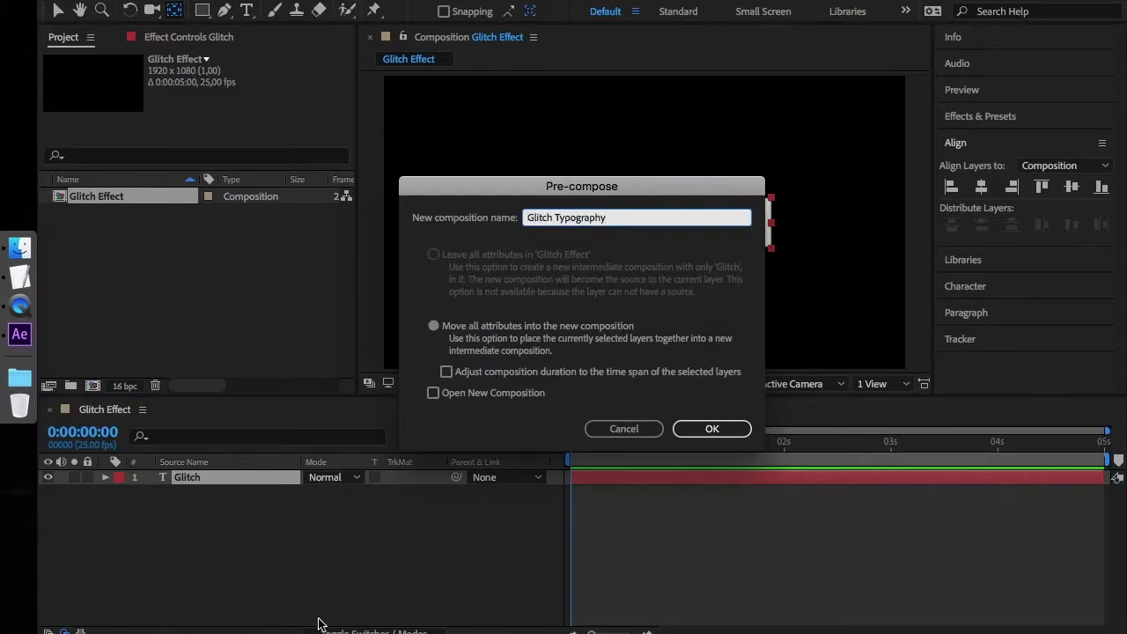
left_click(713, 428)
- Create a new solid layer named Noise
right_click(298, 566)
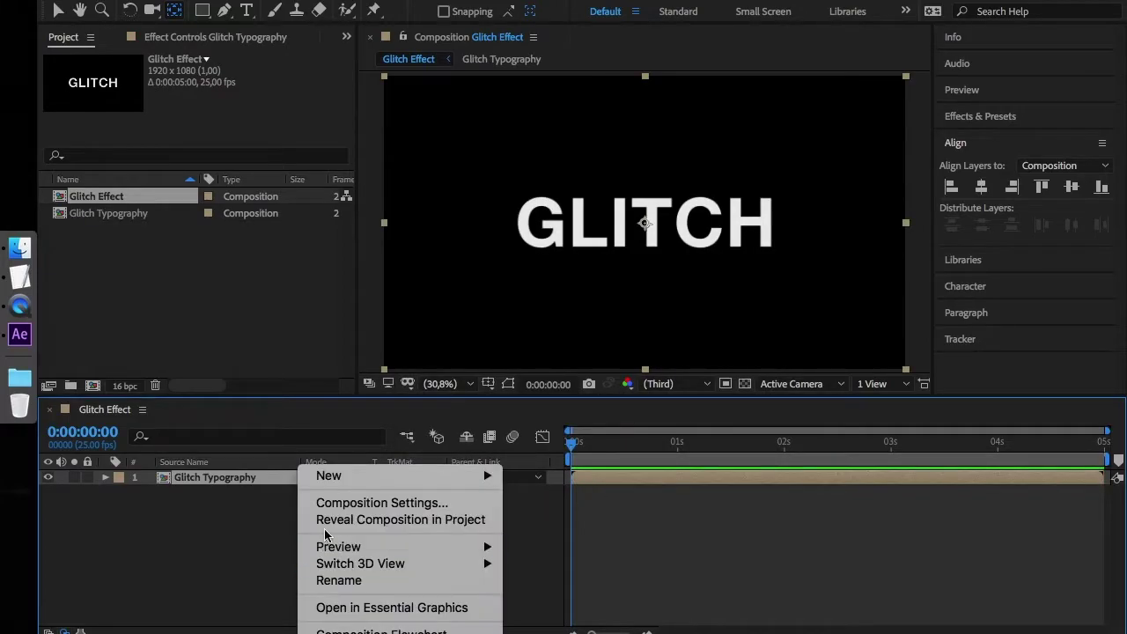
mouse_move(365, 476)
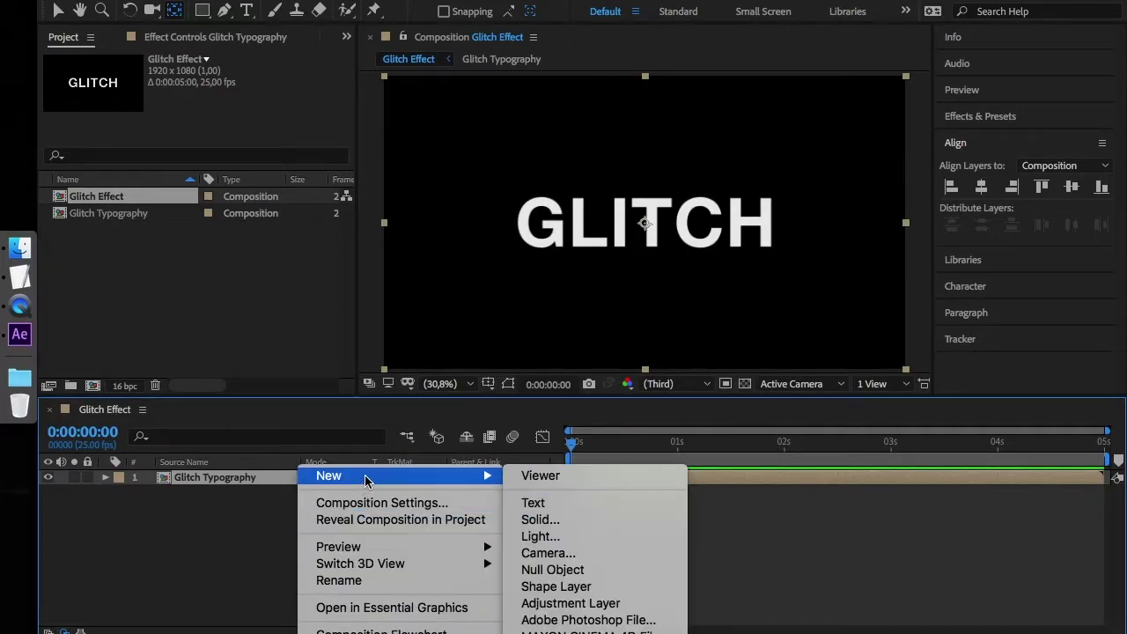
left_click(540, 520)
type("Noise")
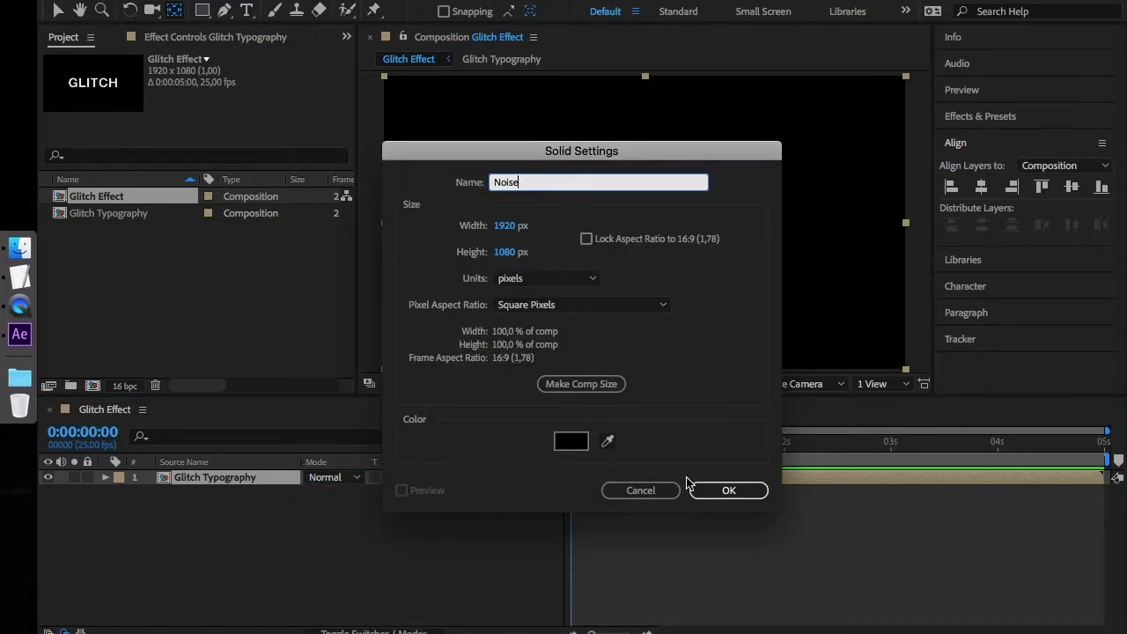
left_click(711, 491)
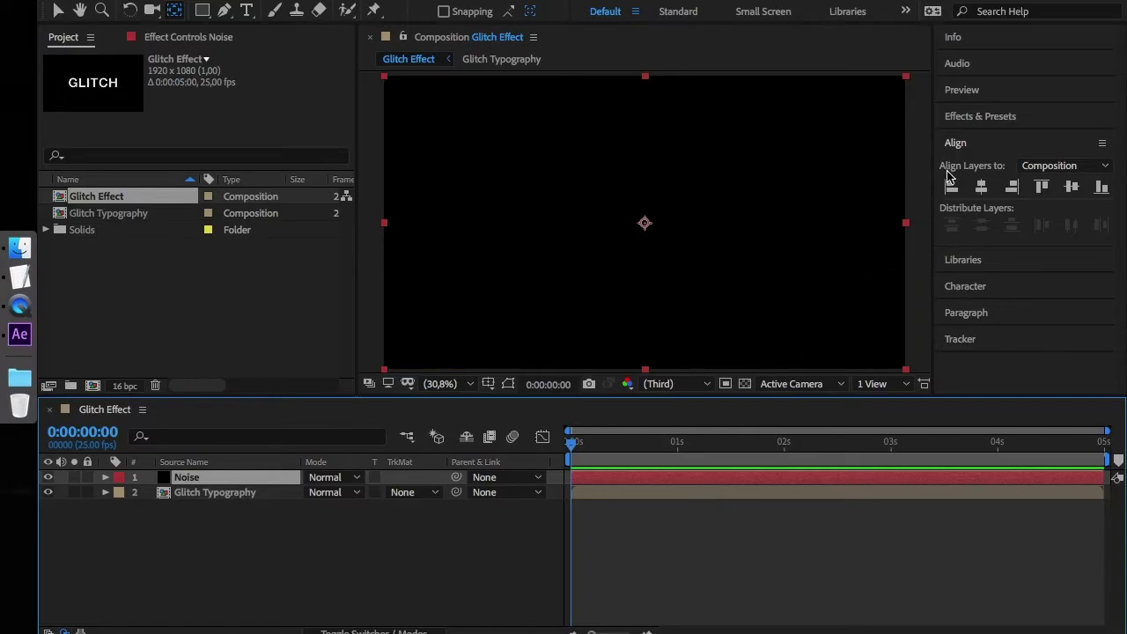
- Apply the Fractal Noise effect to the Noise layer
left_click(973, 117)
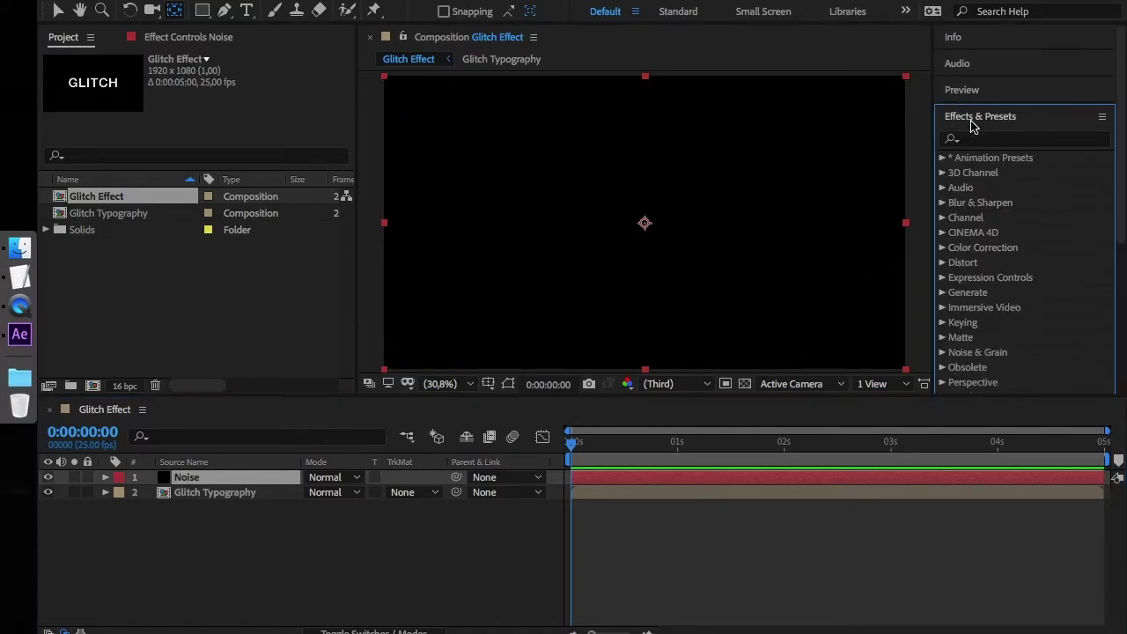
left_click(1013, 138)
type("fracta")
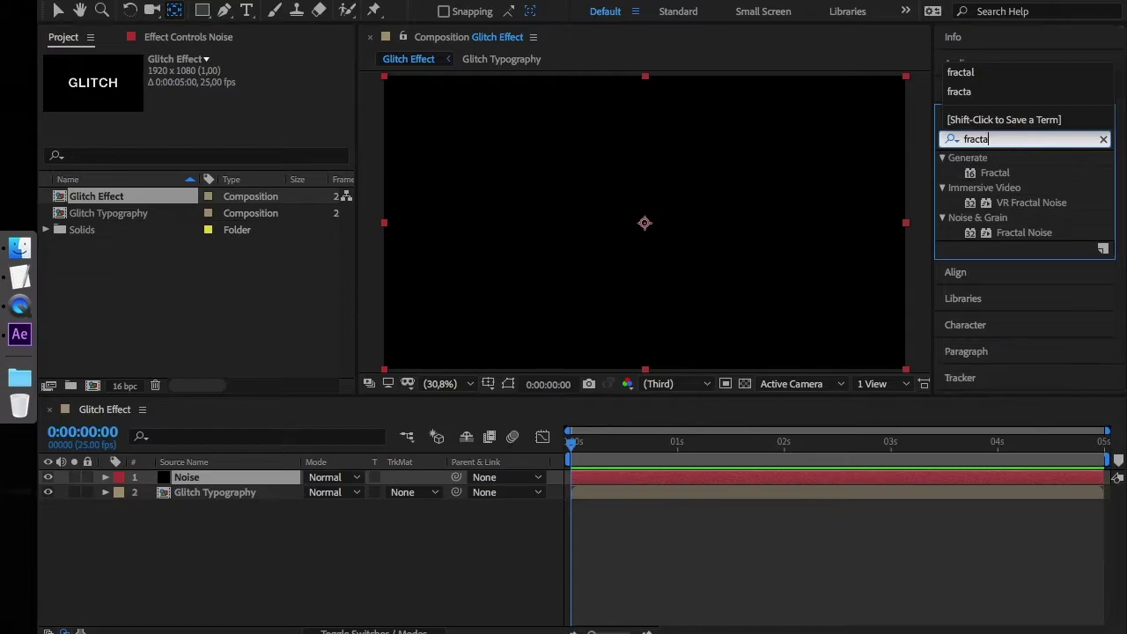
left_click_drag(1021, 233, 271, 472)
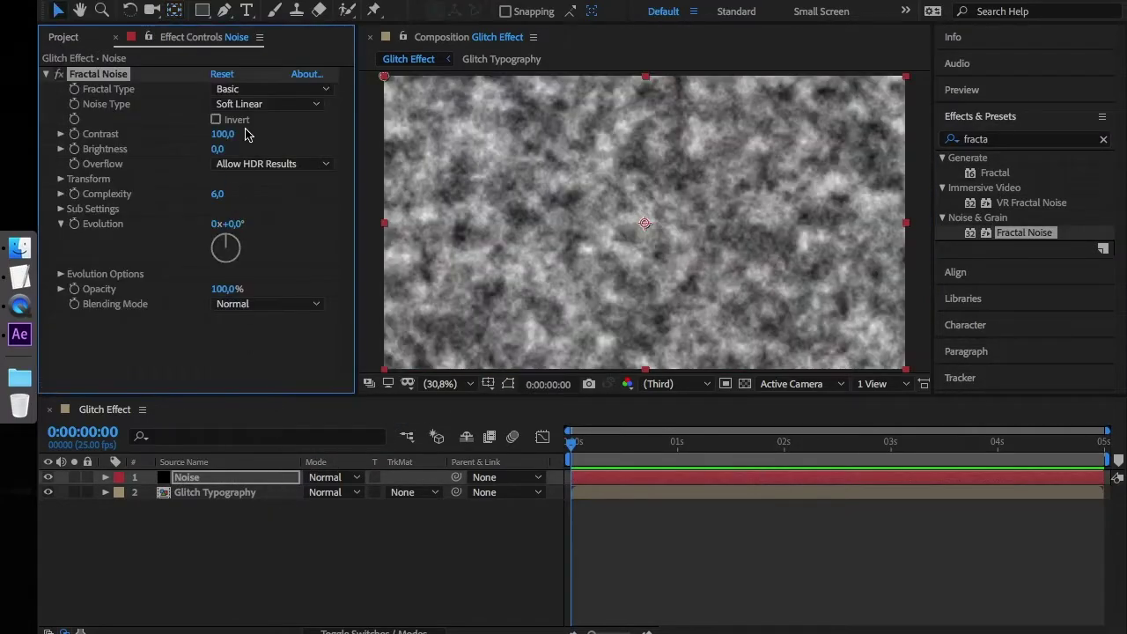
- Set Fractal Noise to Dynamic Twist, Block noise, inverted, contrast 200, complexity 5
left_click(254, 91)
left_click(270, 229)
left_click(271, 106)
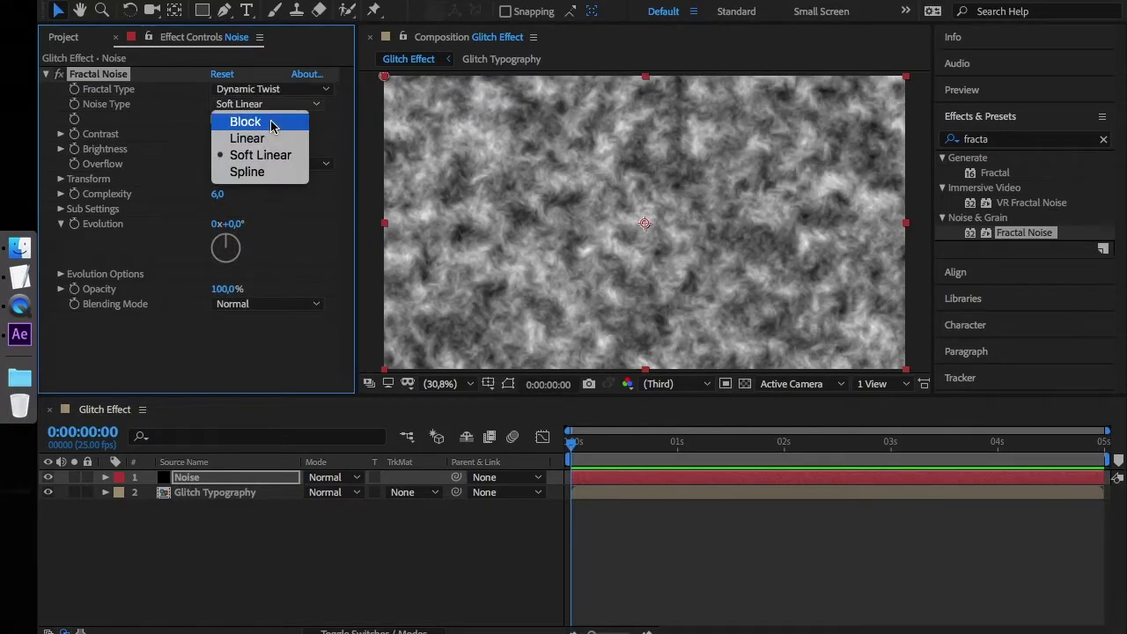
left_click(268, 122)
left_click(216, 119)
left_click(222, 134)
type("200")
key("Return")
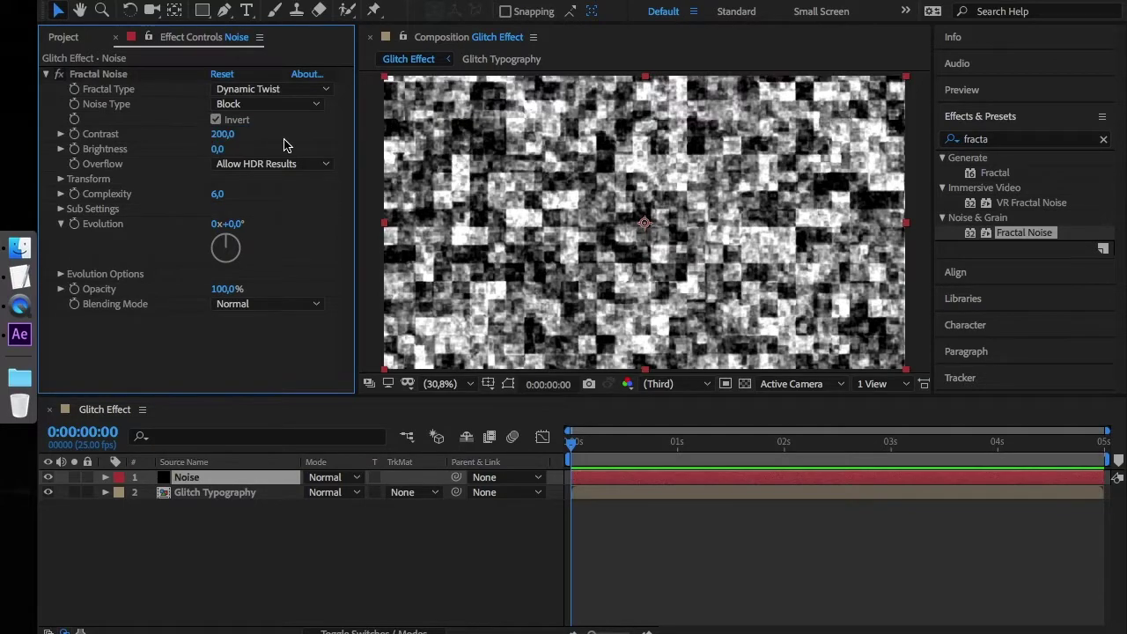
left_click(221, 194)
type("5")
key("Return")
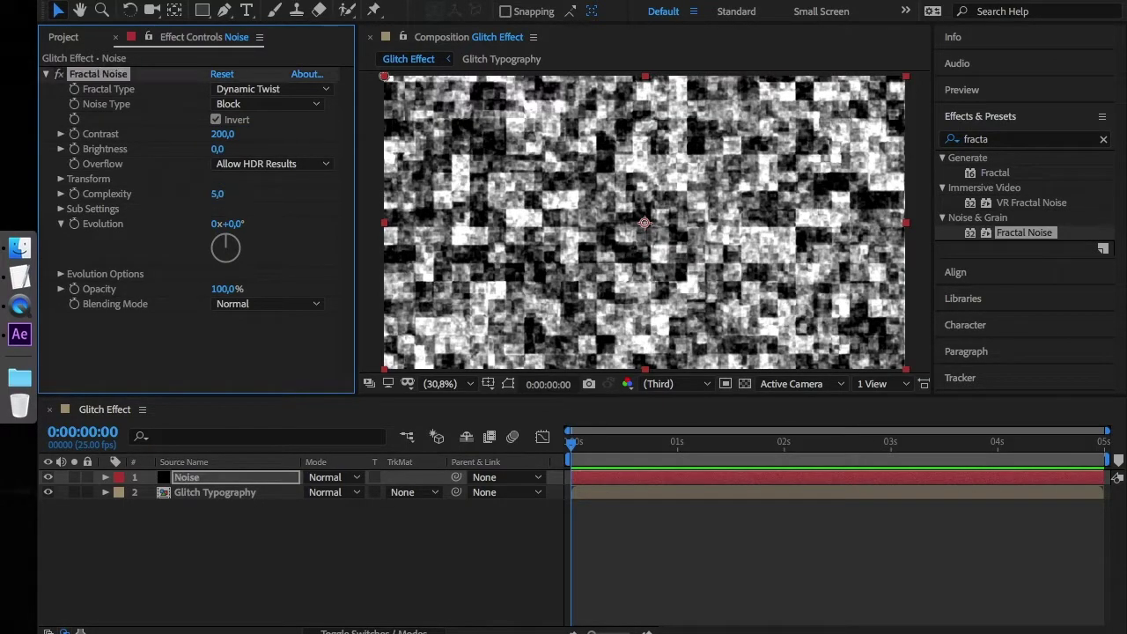
- Turn off Uniform Scaling and set the noise scale to 4000 wide by 2000 high
left_click(59, 180)
left_click(216, 211)
left_click(222, 239)
type("4000")
key("Tab")
type("2")
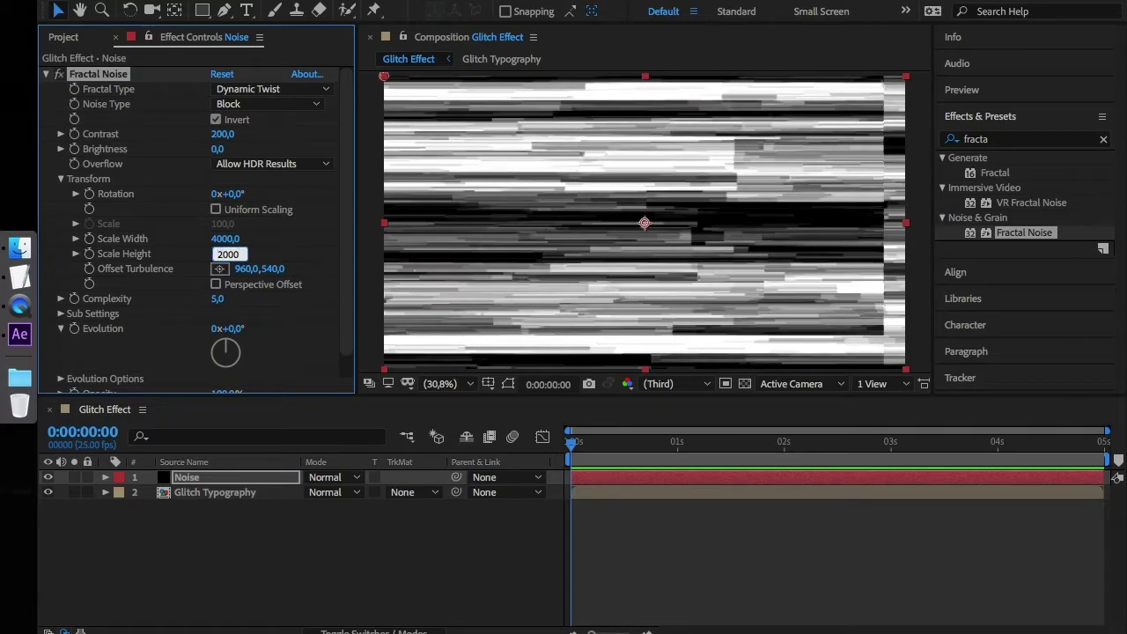
type("000")
key("Return")
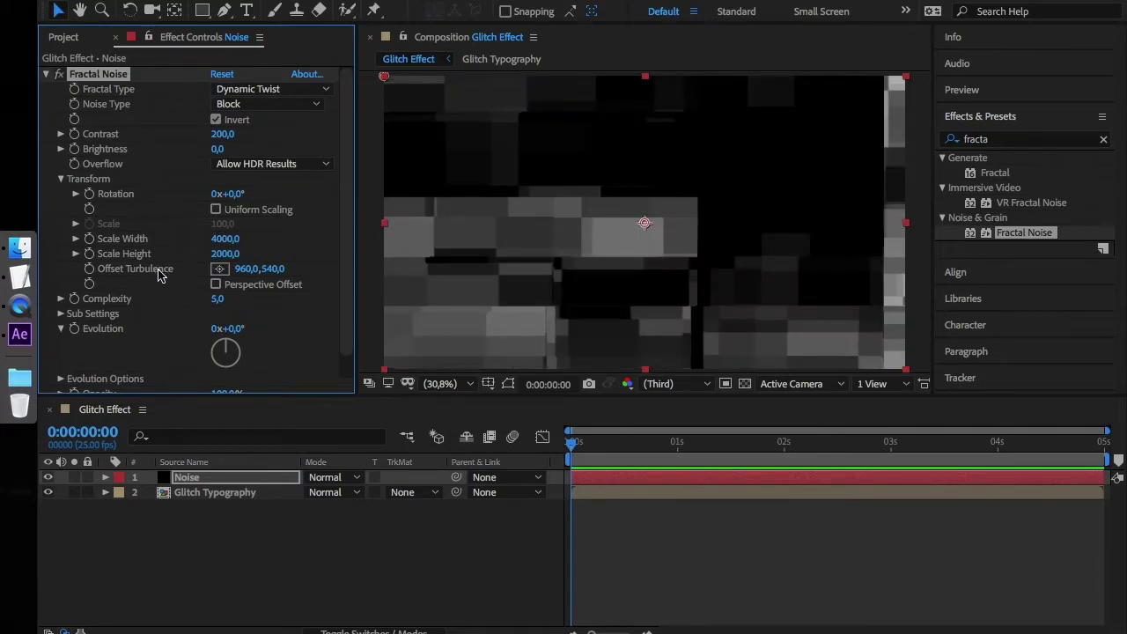
- Give Evolution the expression time*3000 and collapse the Noise layer
left_click(75, 331, "alt")
type("time*3")
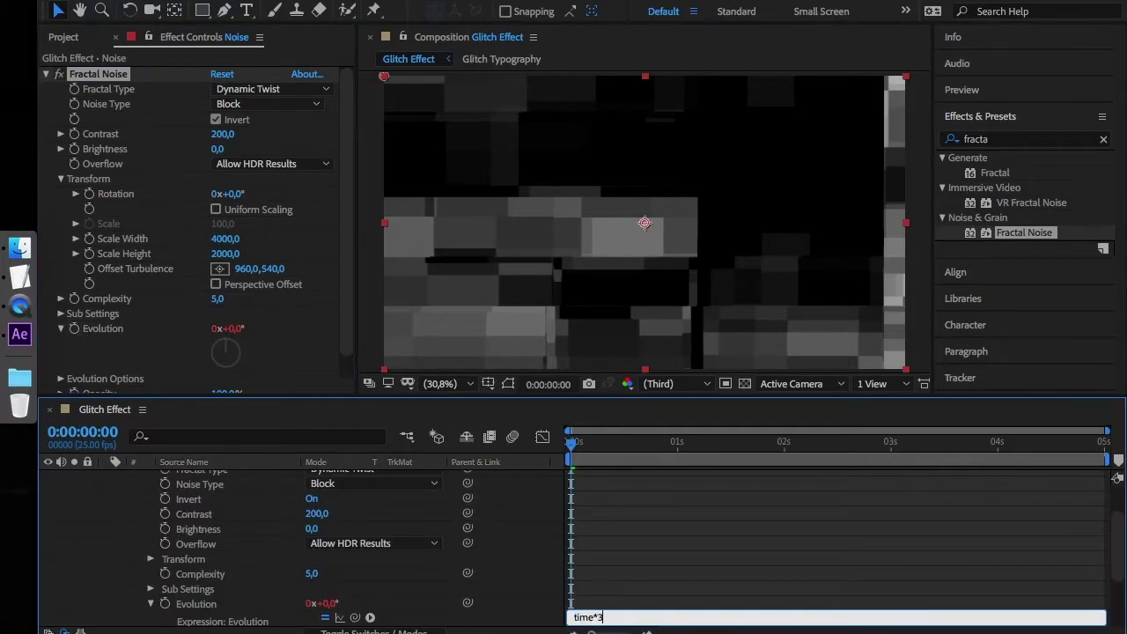
type("000")
left_click(599, 535)
scroll(238, 508, "up", 2)
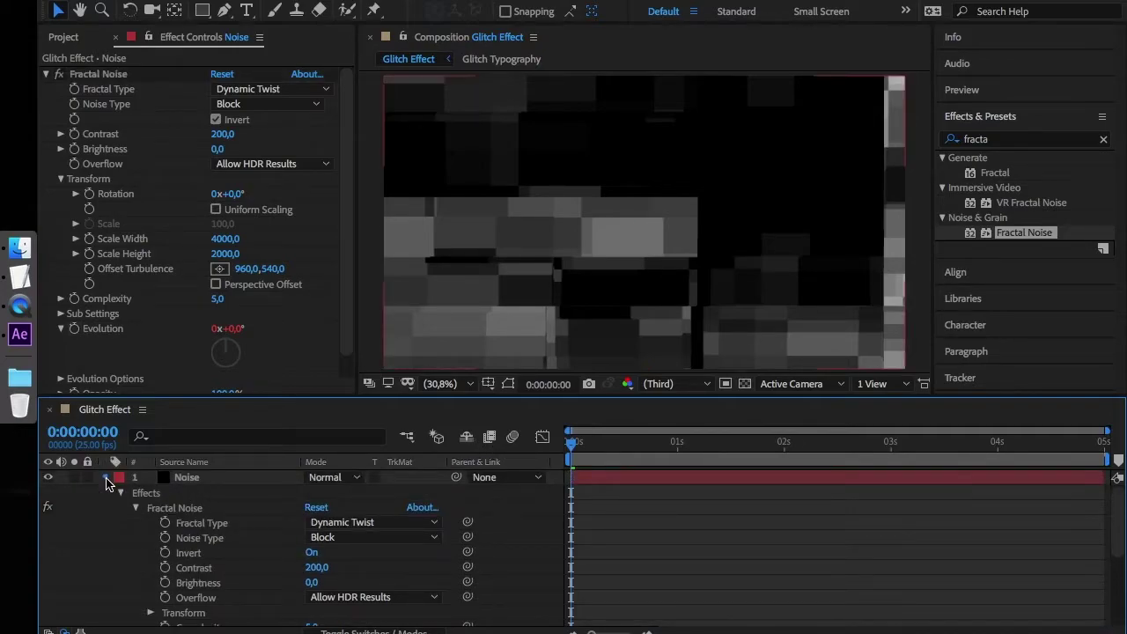
left_click(106, 476)
- Pre-compose Noise into Noise Composition with all attributes moved, then hide it
left_click(195, 480)
right_click(202, 483)
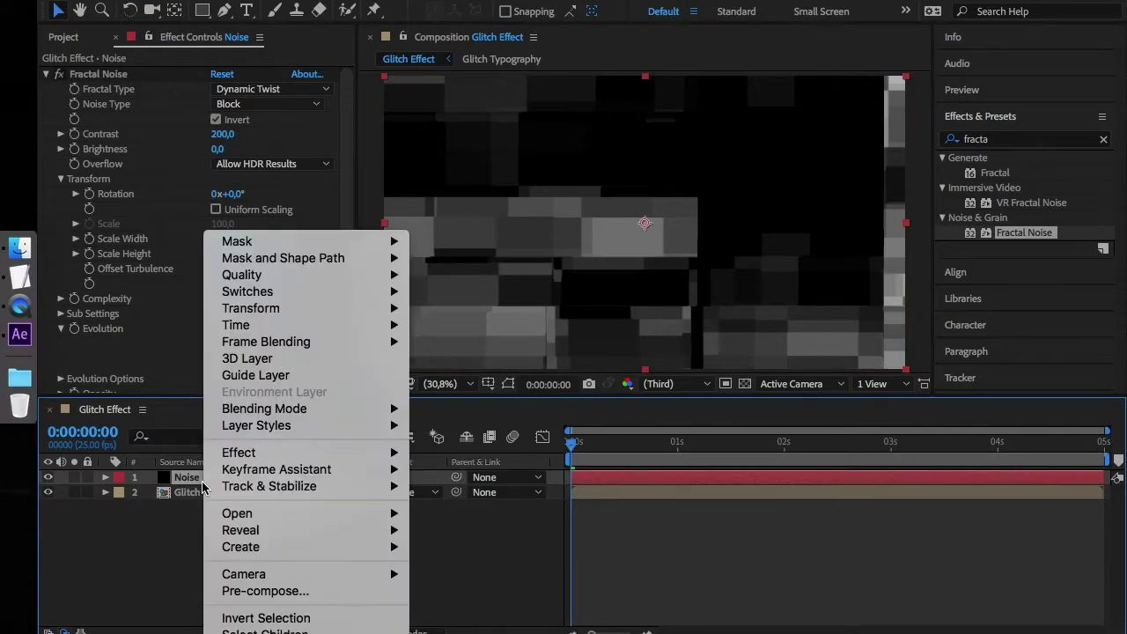
left_click(257, 591)
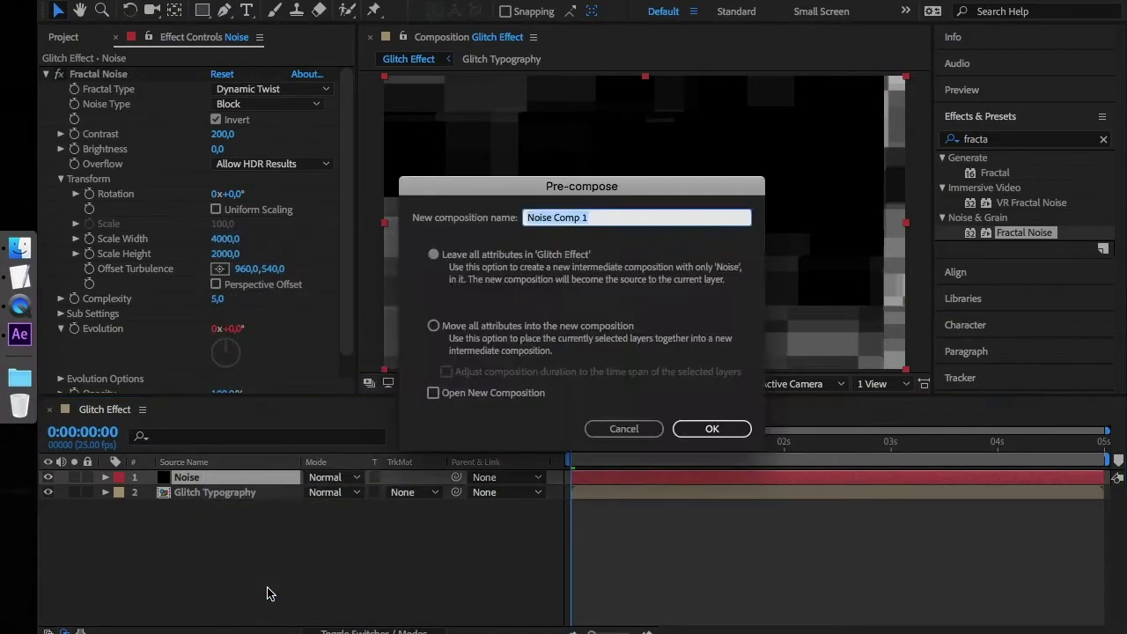
type("N")
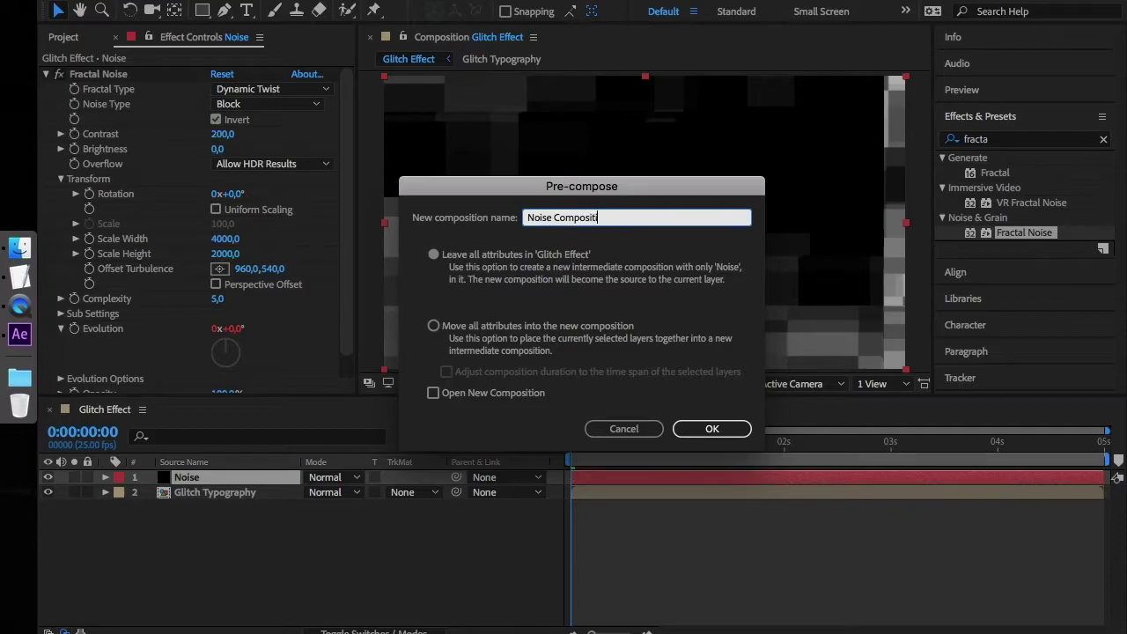
left_click(511, 327)
left_click(705, 429)
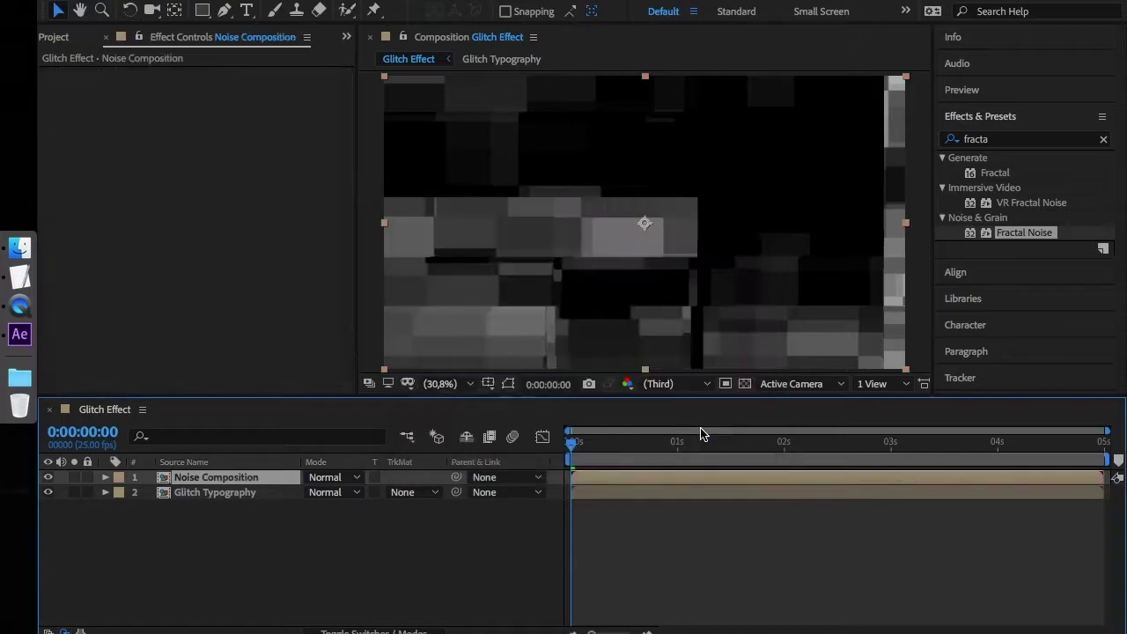
left_click(49, 479)
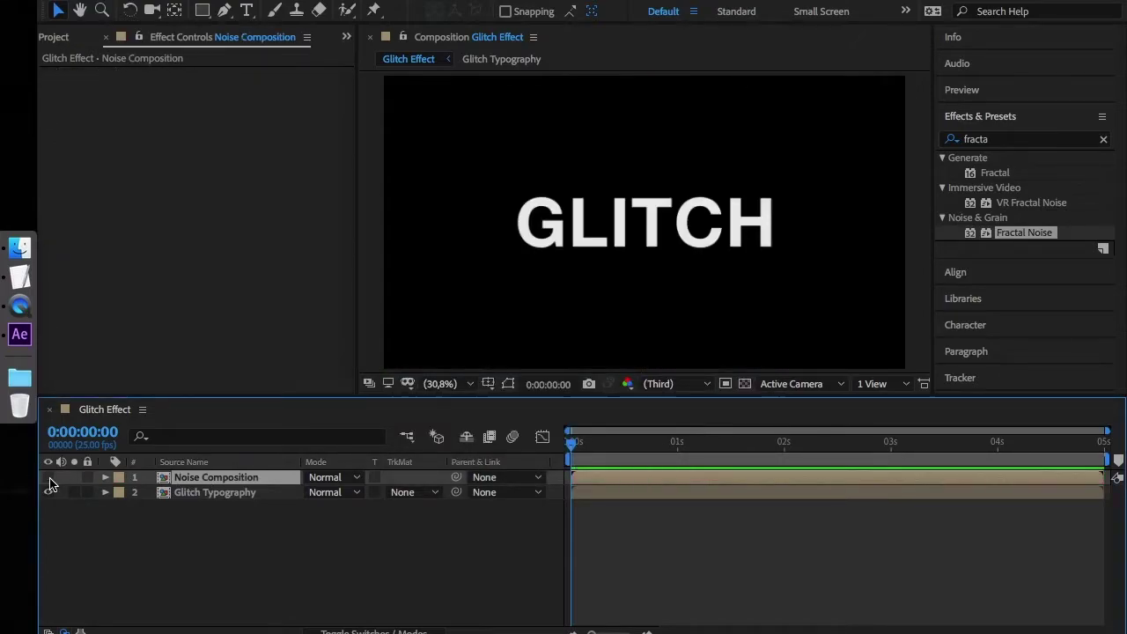
- Add a new adjustment layer and rename it Glitch Layer
left_click(182, 554)
right_click(325, 586)
mouse_move(414, 477)
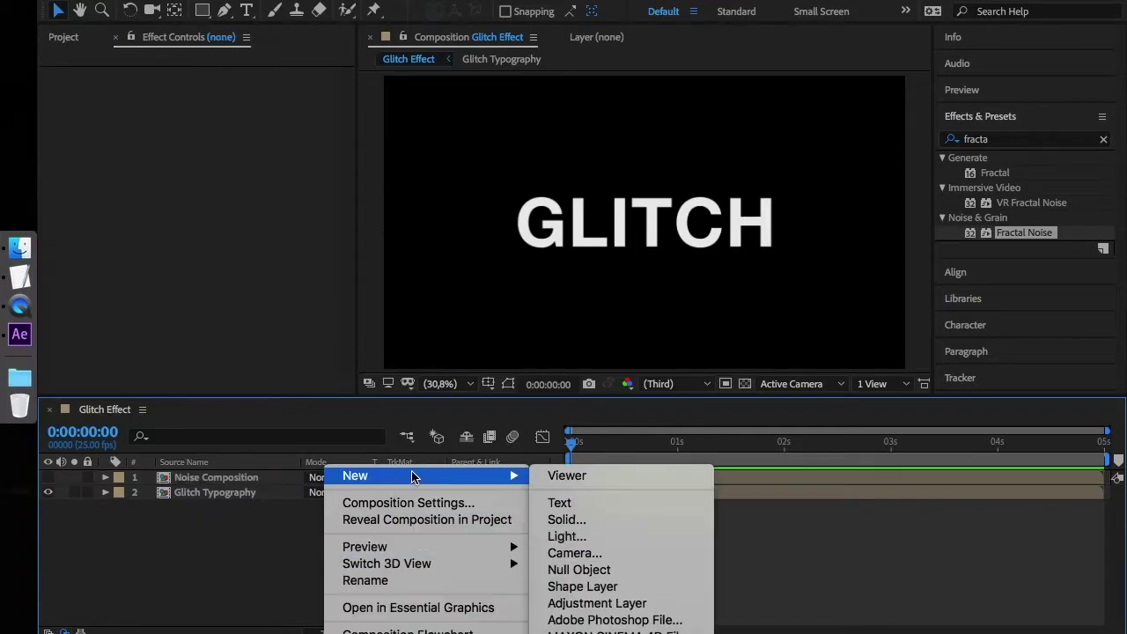
left_click(583, 604)
key("Return")
type("Glitch Layer")
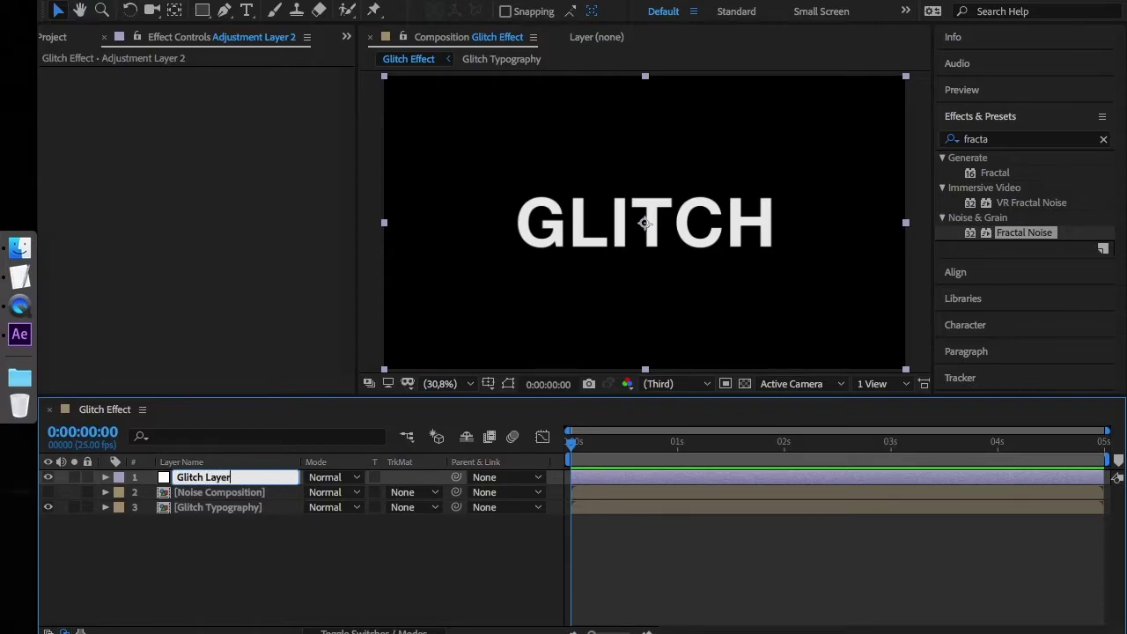
key("Return")
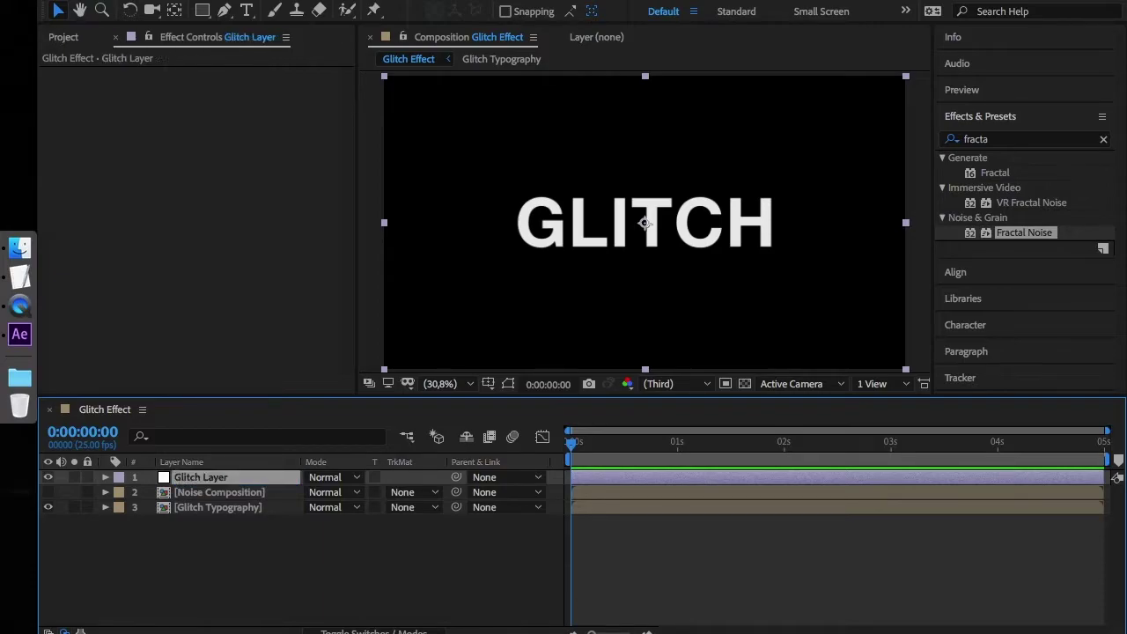
left_click(1029, 143)
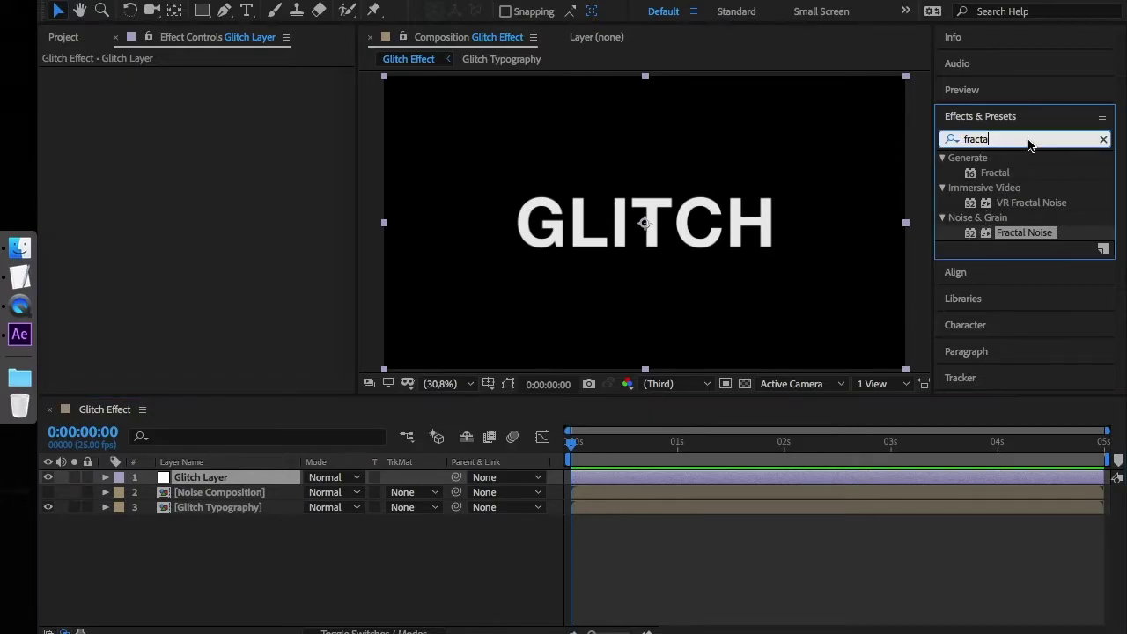
- Apply the Displacement Map effect to Glitch Layer
double_click(1029, 144)
type("displacemen")
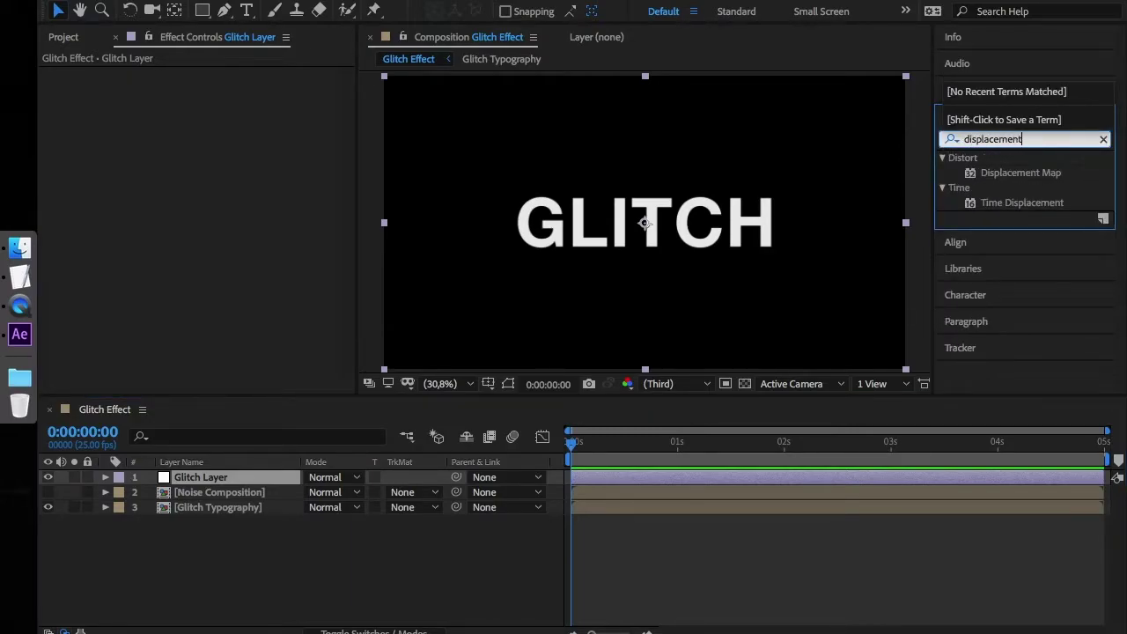
left_click_drag(1061, 177, 211, 477)
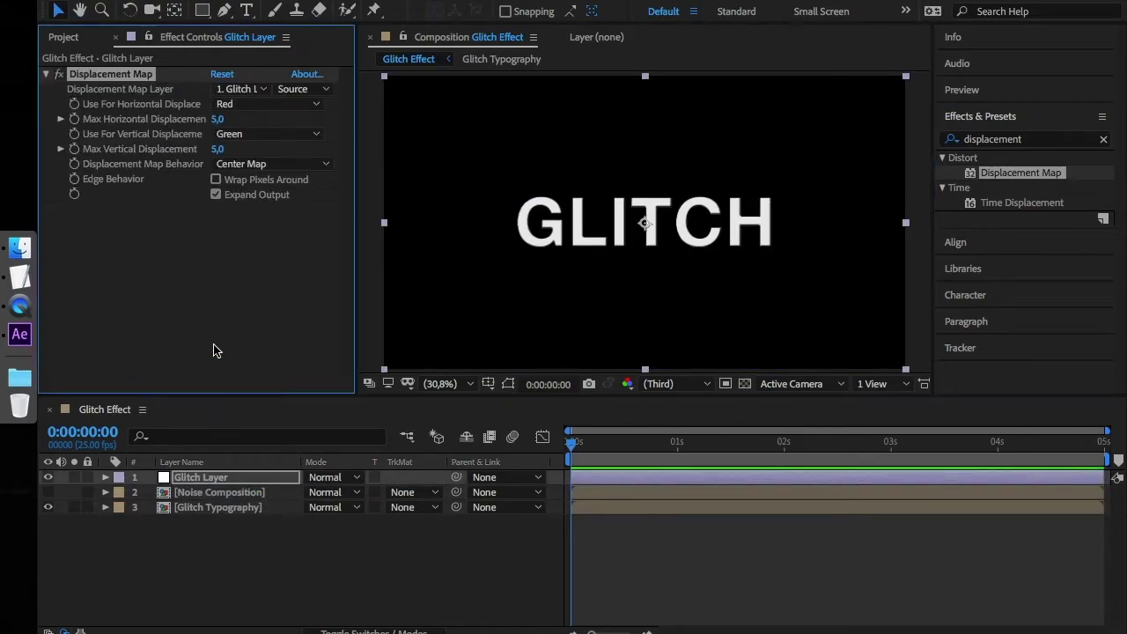
- Set the displacement map layer to Noise Composition, max horizontal 200 and vertical 100
left_click(242, 91)
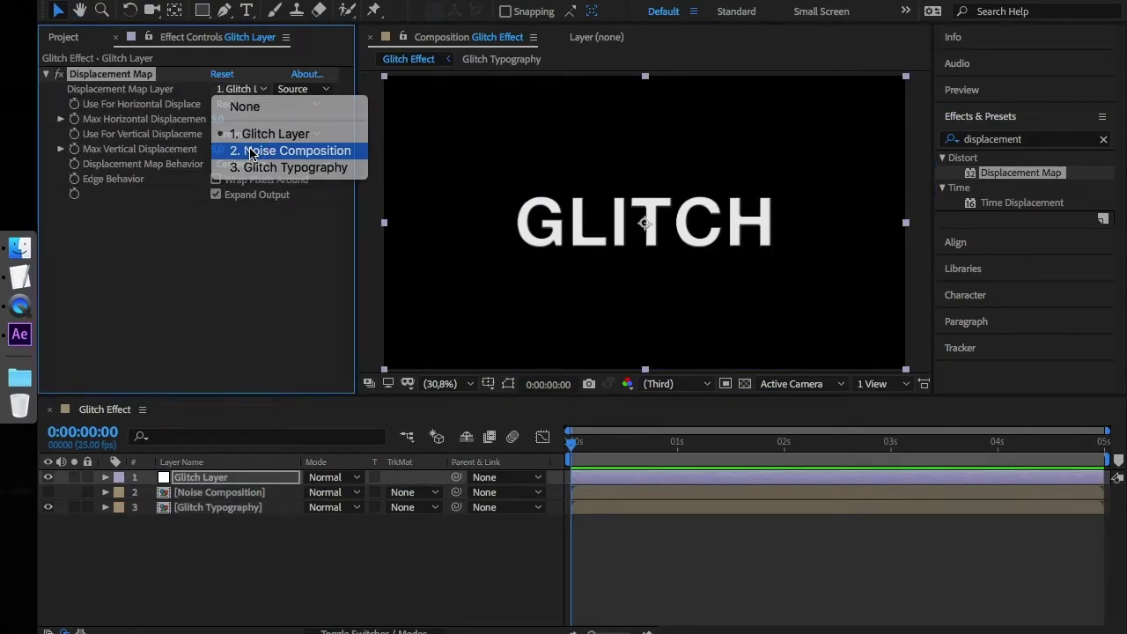
left_click(254, 151)
left_click(221, 120)
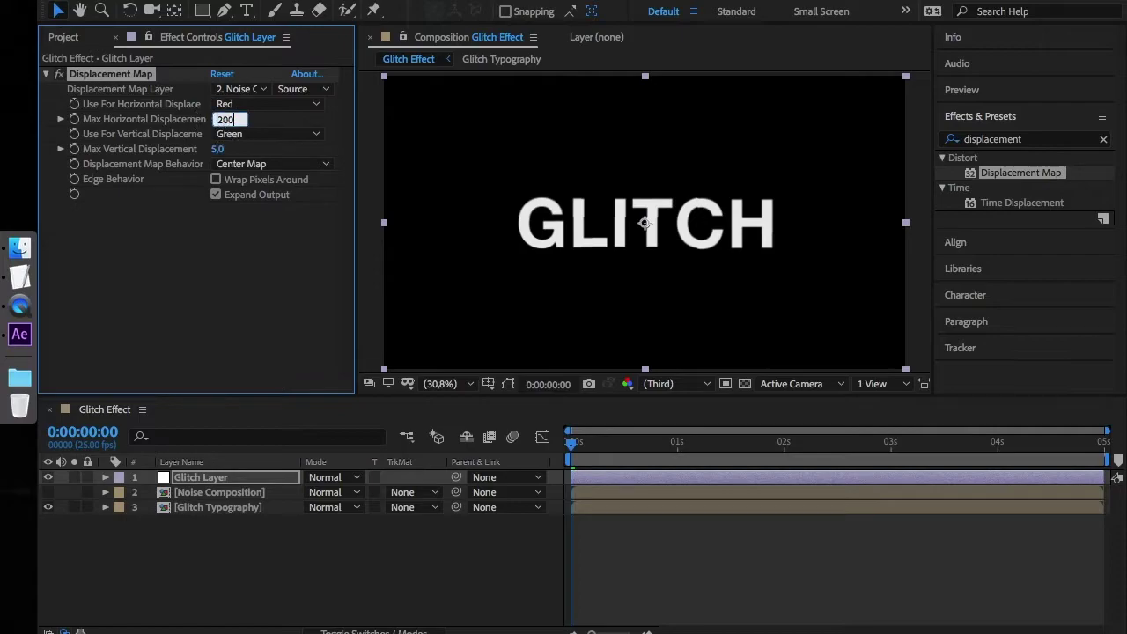
type("200")
left_click(217, 149)
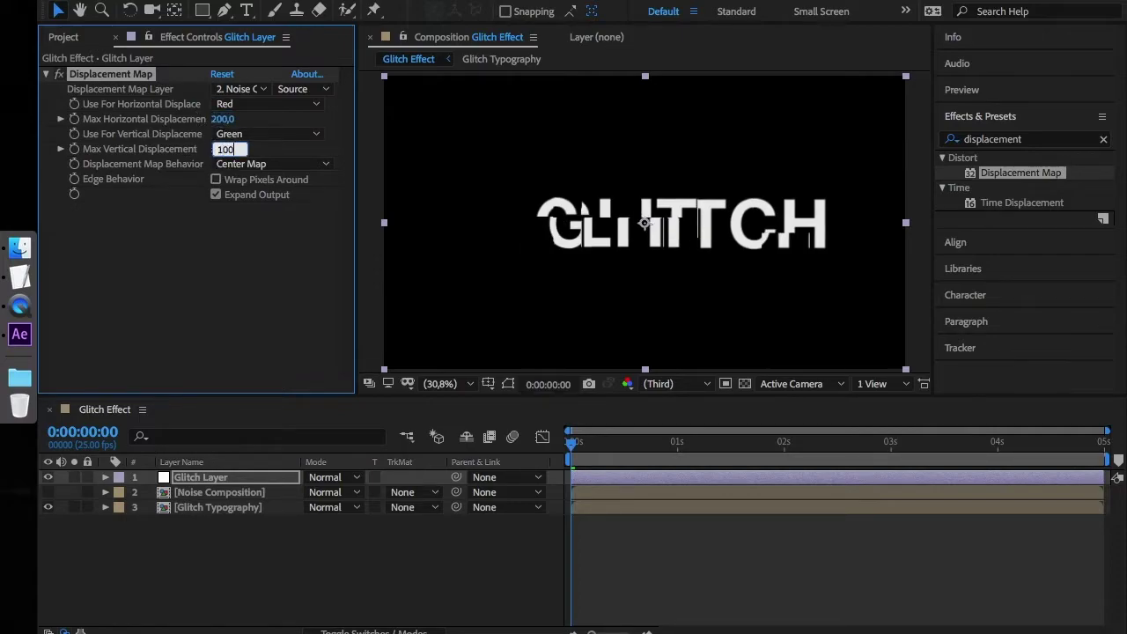
key("Return")
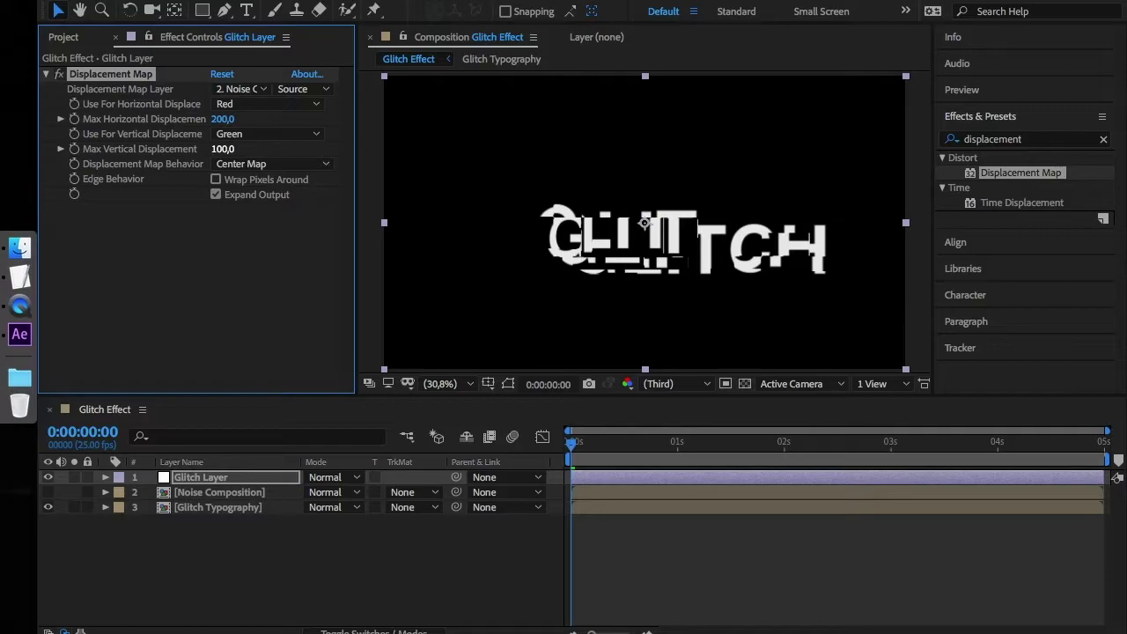
- Add another adjustment layer and name it Controller
left_click(204, 568)
right_click(201, 567)
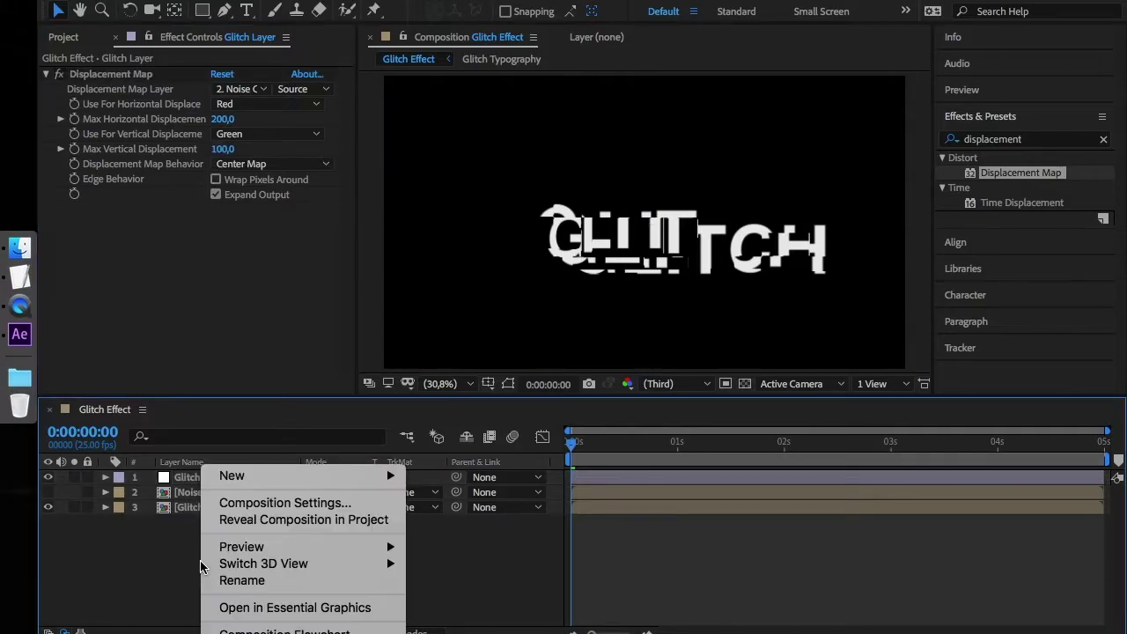
mouse_move(278, 476)
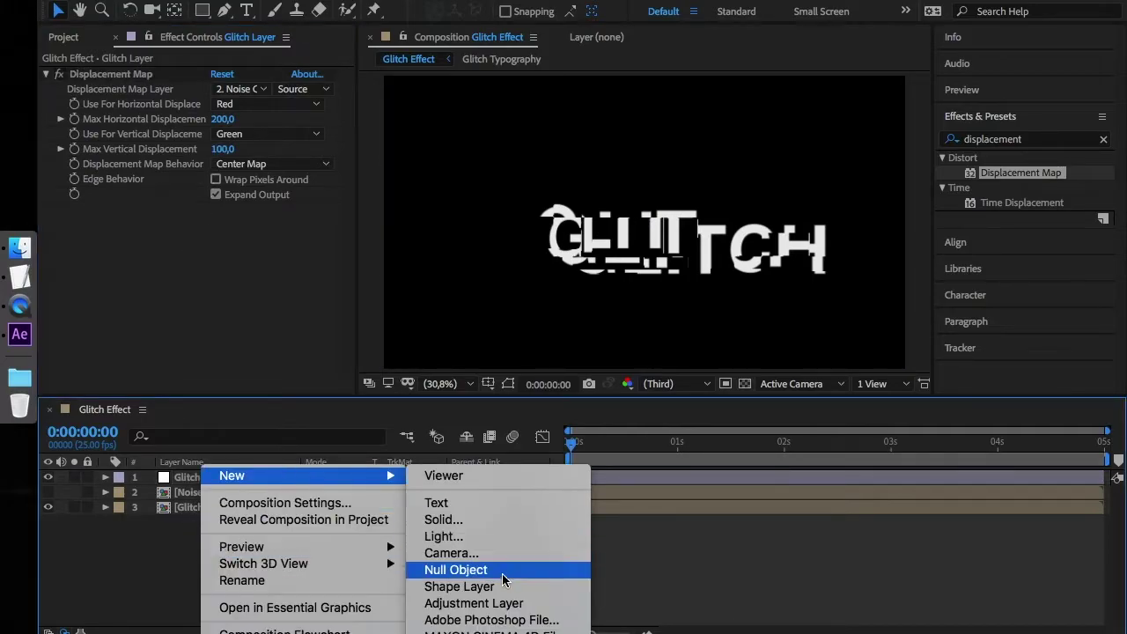
left_click(503, 604)
key("Return")
type("Controller")
key("Return")
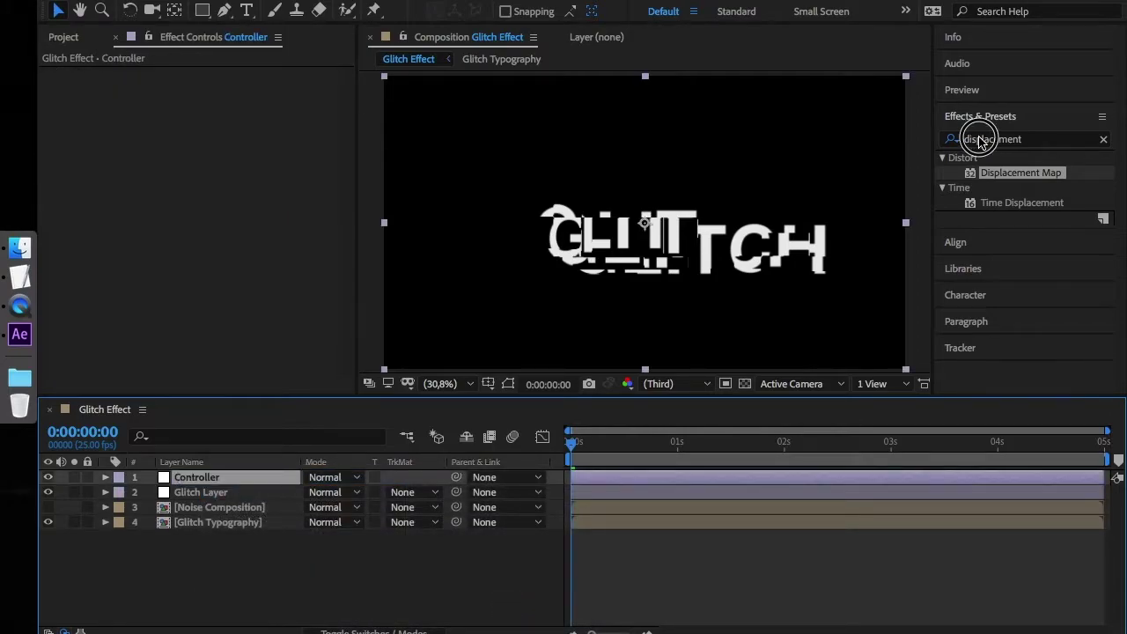
- Add a Slider Control to the Controller layer and duplicate it
left_click(969, 138)
type("slider")
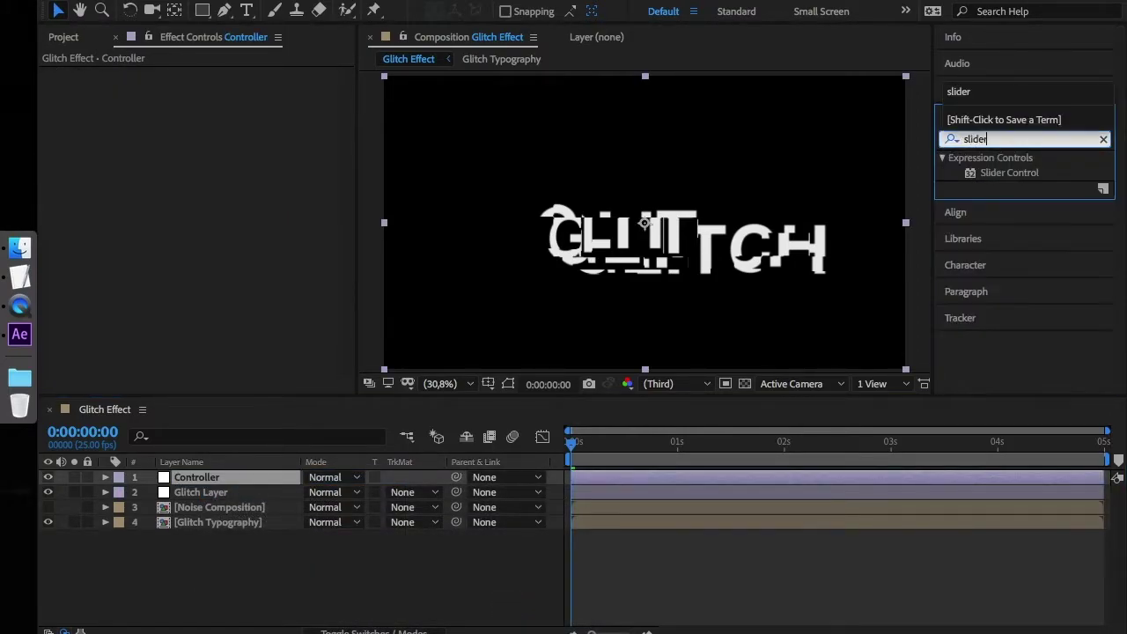
left_click_drag(1008, 172, 233, 186)
key("ctrl+d")
- Rename the two Slider Controls to Horizontal and Vertical
left_click(104, 76)
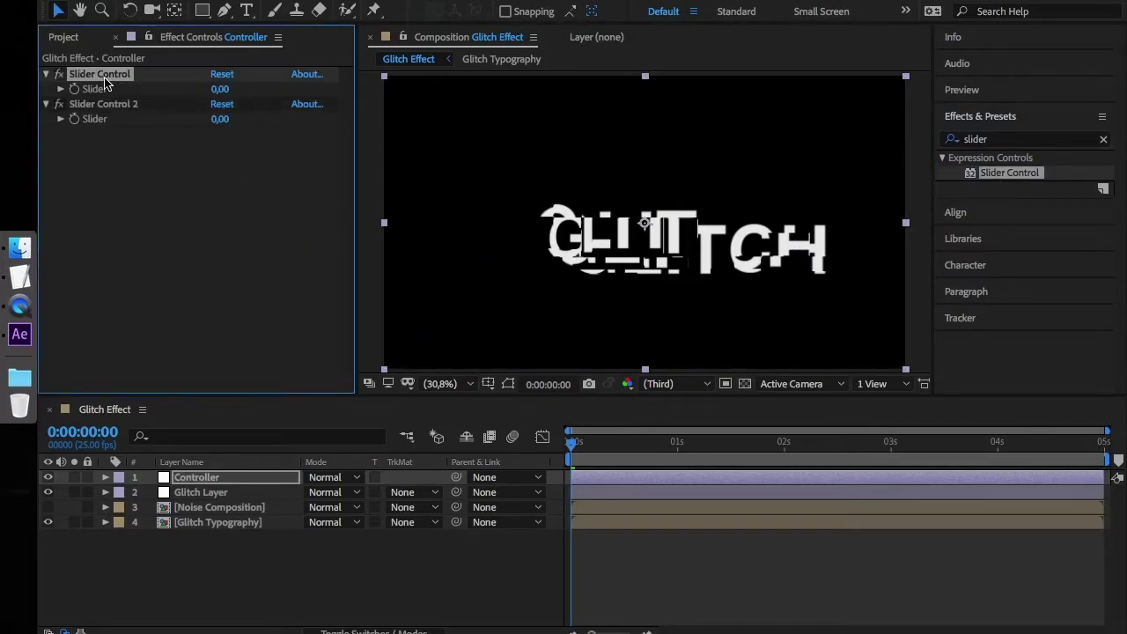
key("Return")
type("Horizontal")
left_click(78, 104)
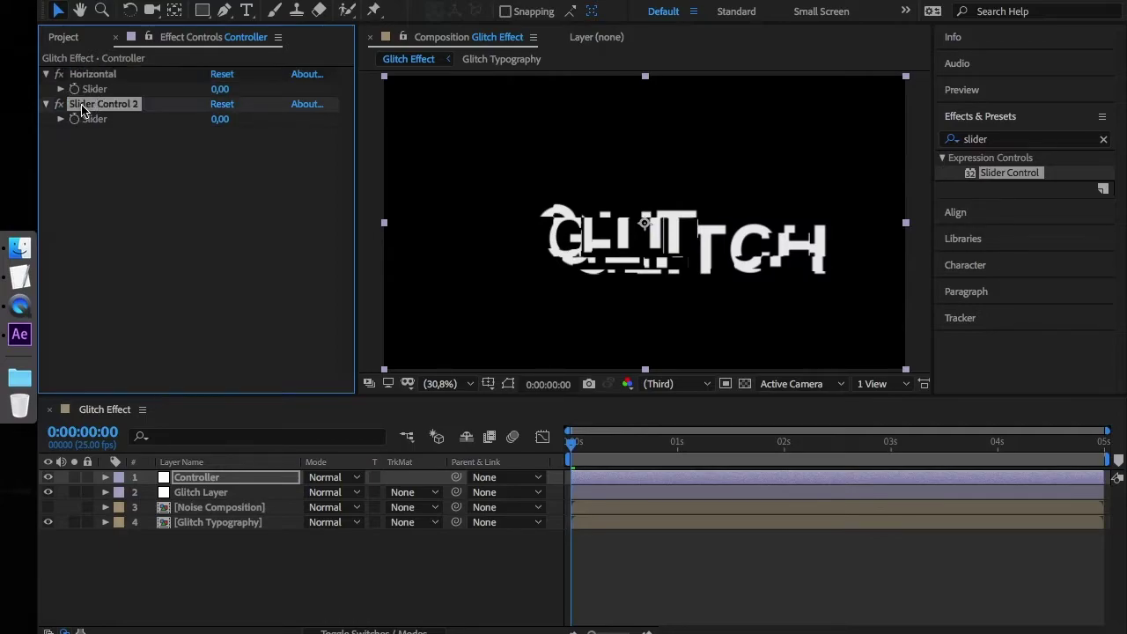
key("Return")
type("Vertical")
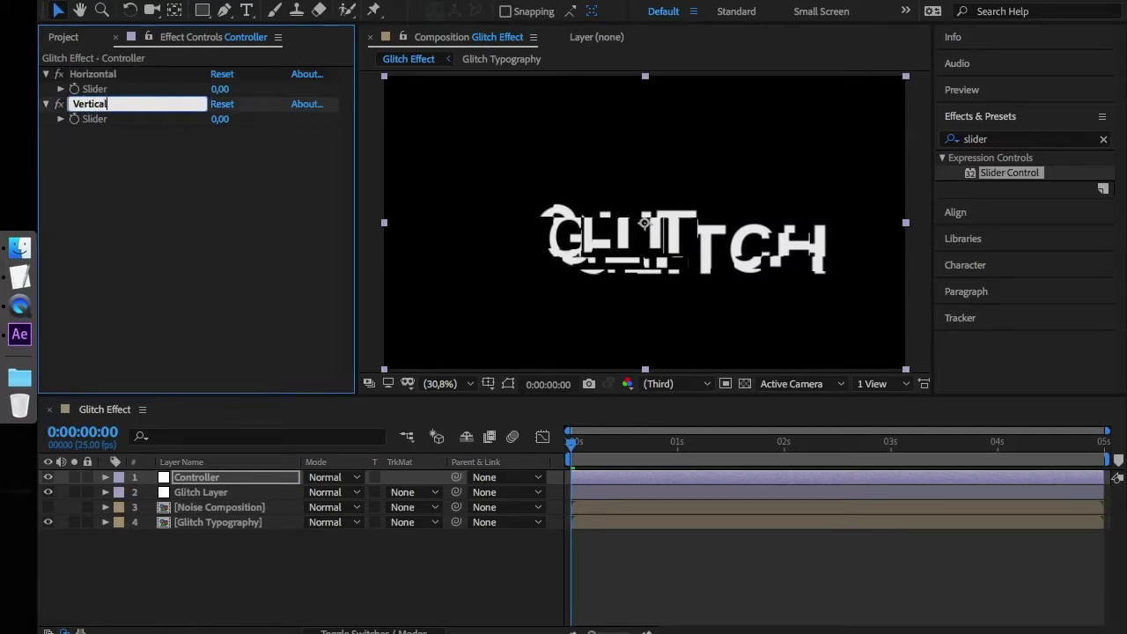
key("Return")
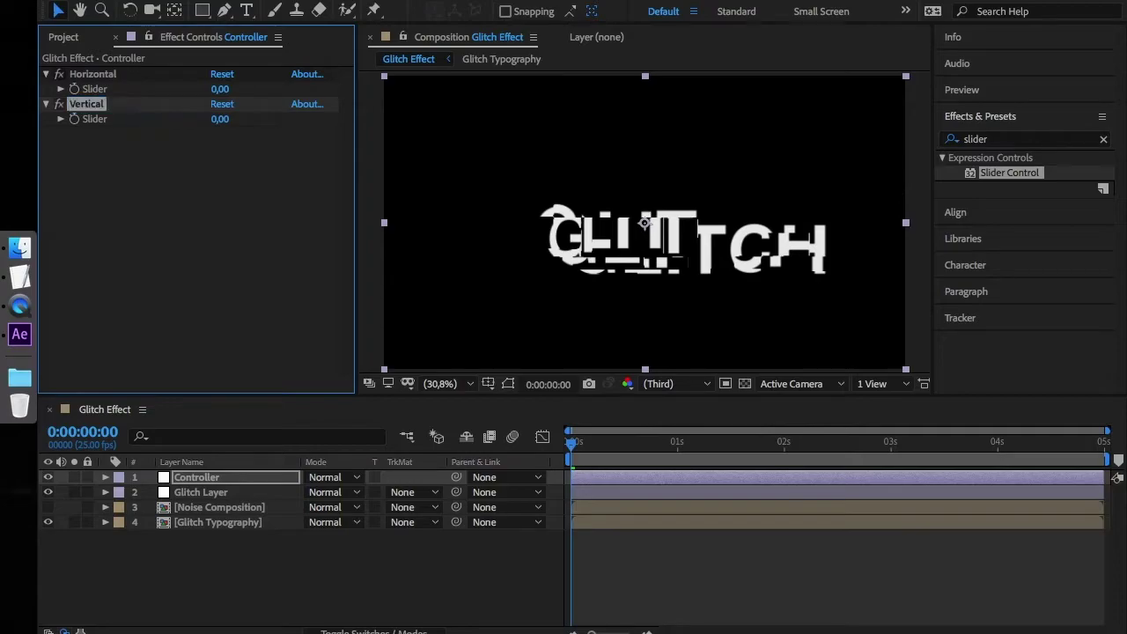
- Reveal the Controller's Horizontal and Vertical slider values and enlarge the timeline panel
left_click(105, 477)
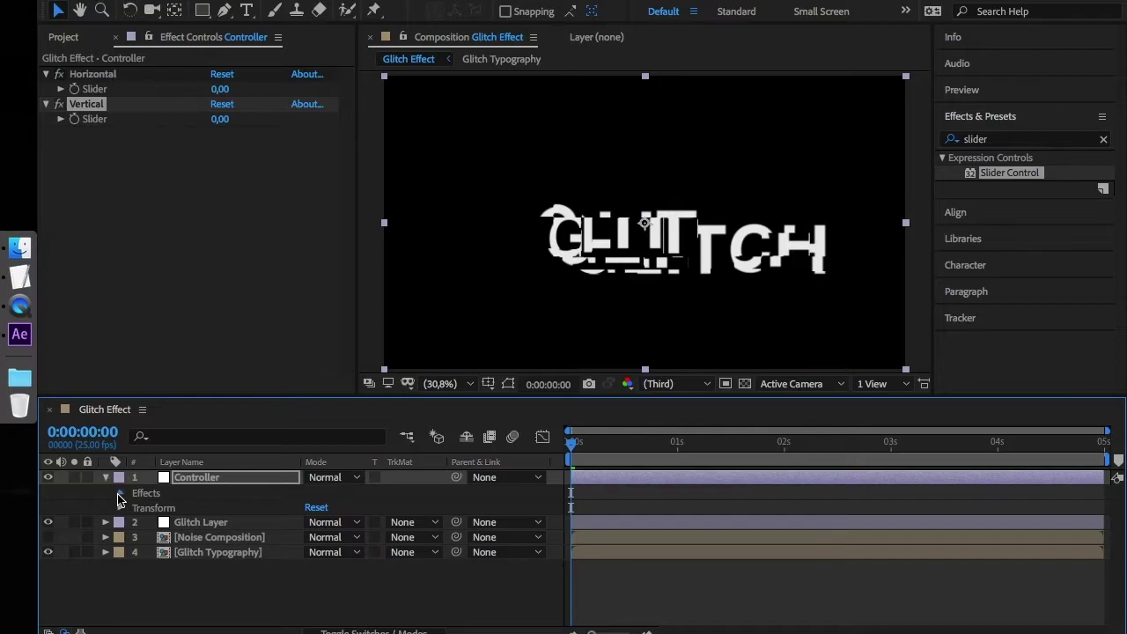
left_click(120, 495)
left_click(135, 509)
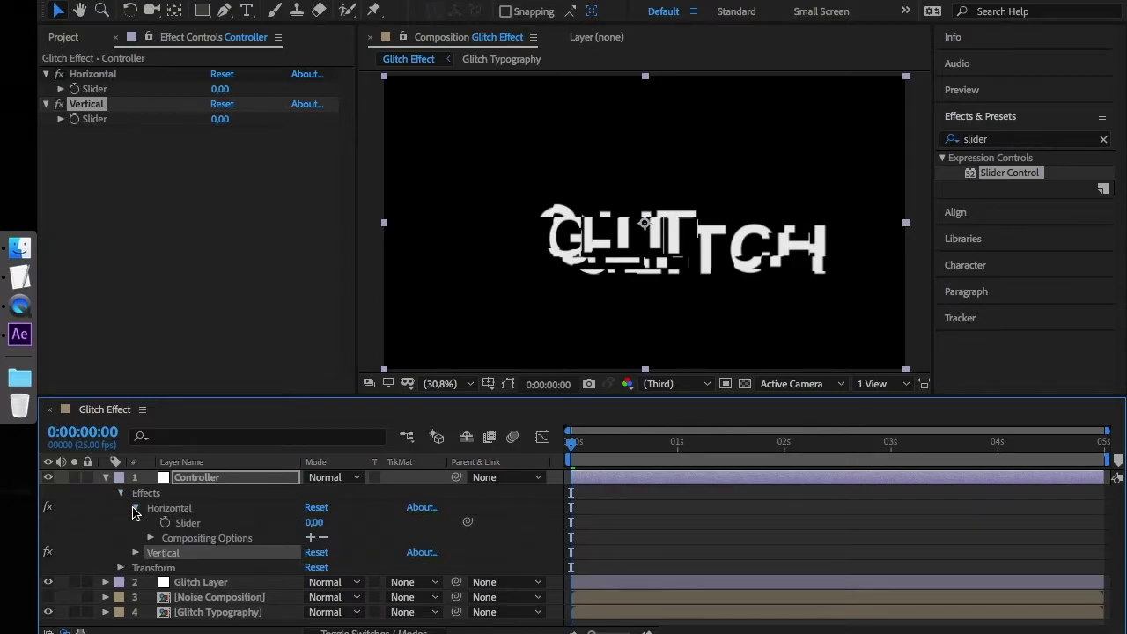
left_click(136, 553)
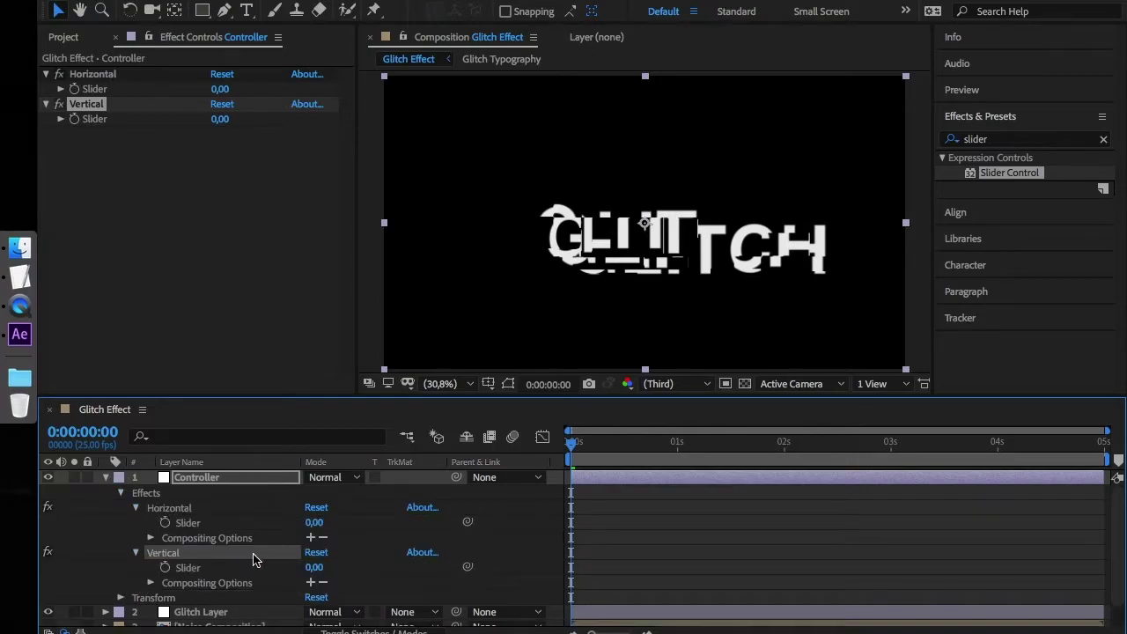
scroll(253, 560, "down", 1)
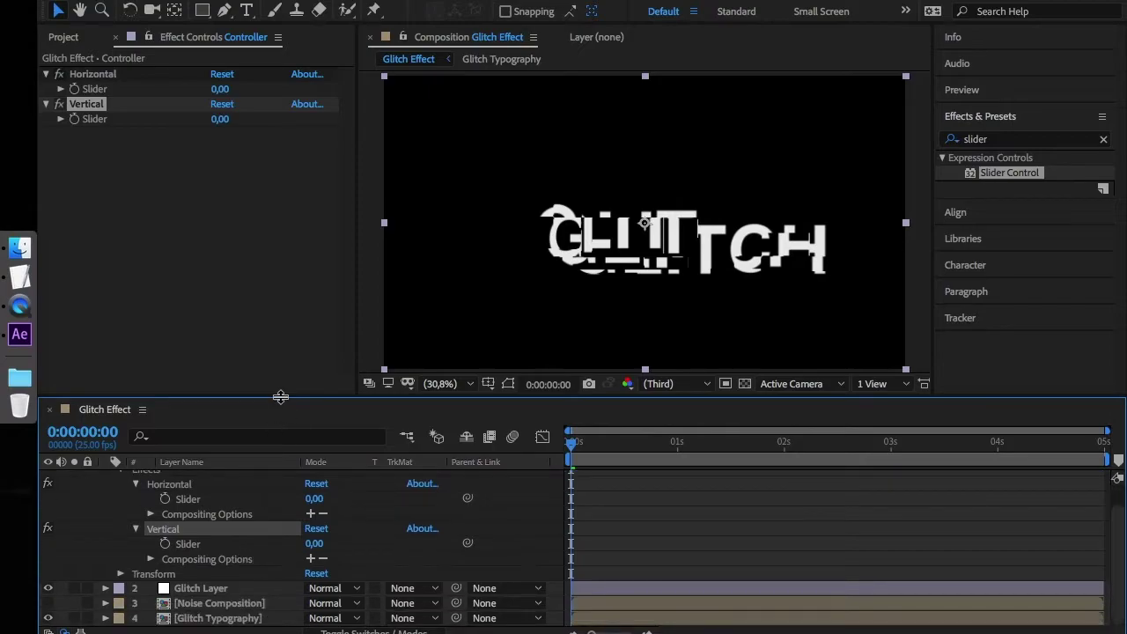
left_click_drag(277, 398, 284, 187)
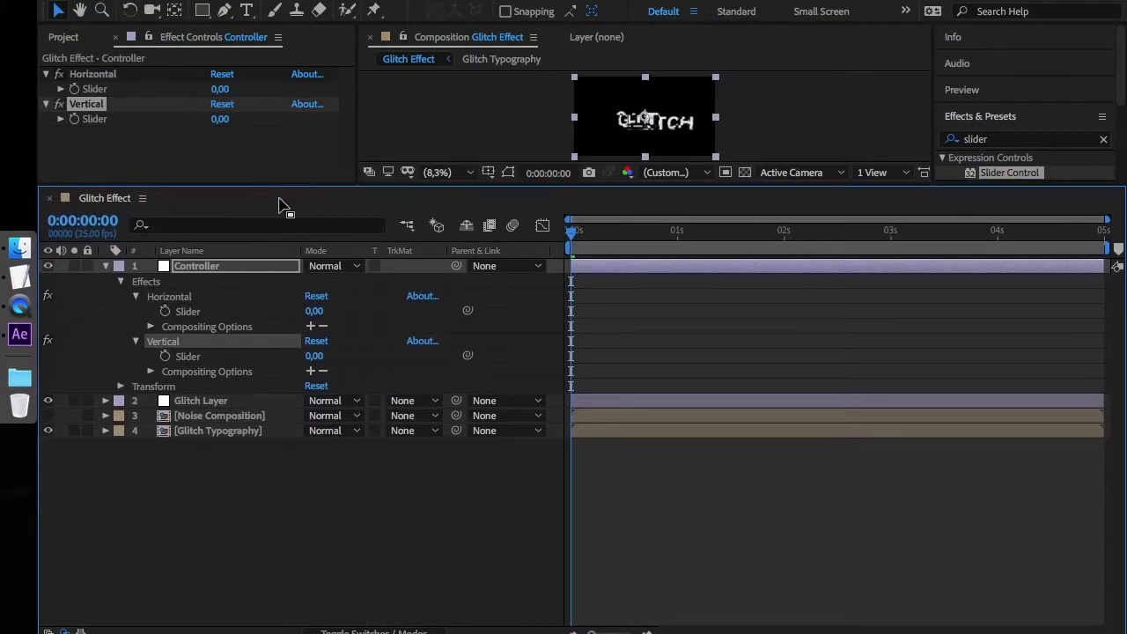
- Reveal the Glitch Layer's Displacement Map properties in the timeline
left_click(106, 401)
left_click(121, 417)
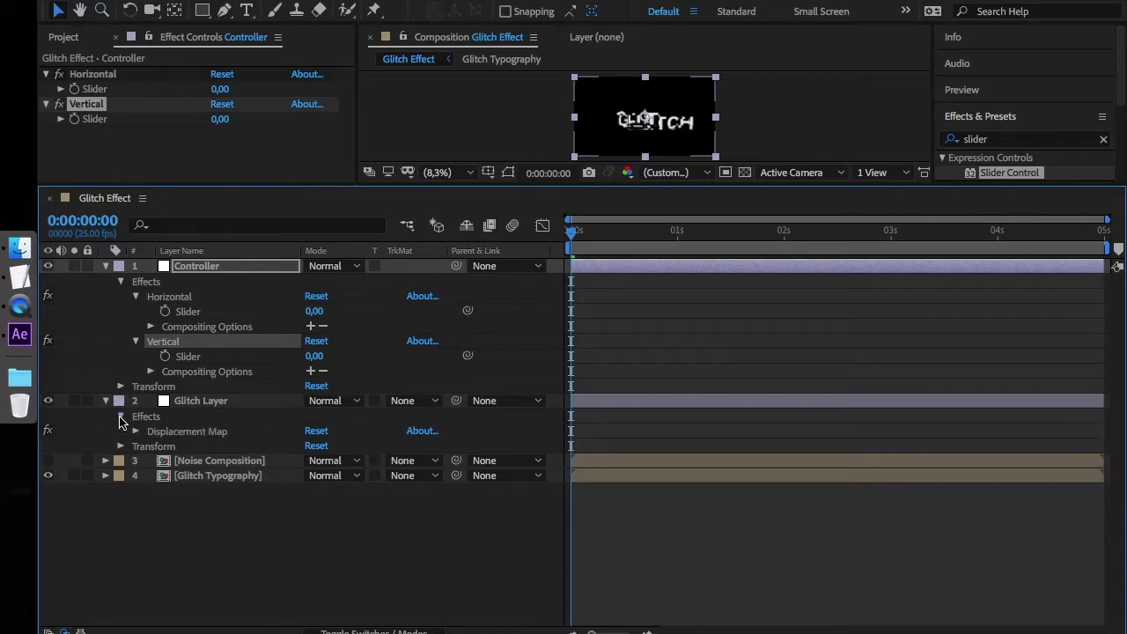
left_click(134, 431)
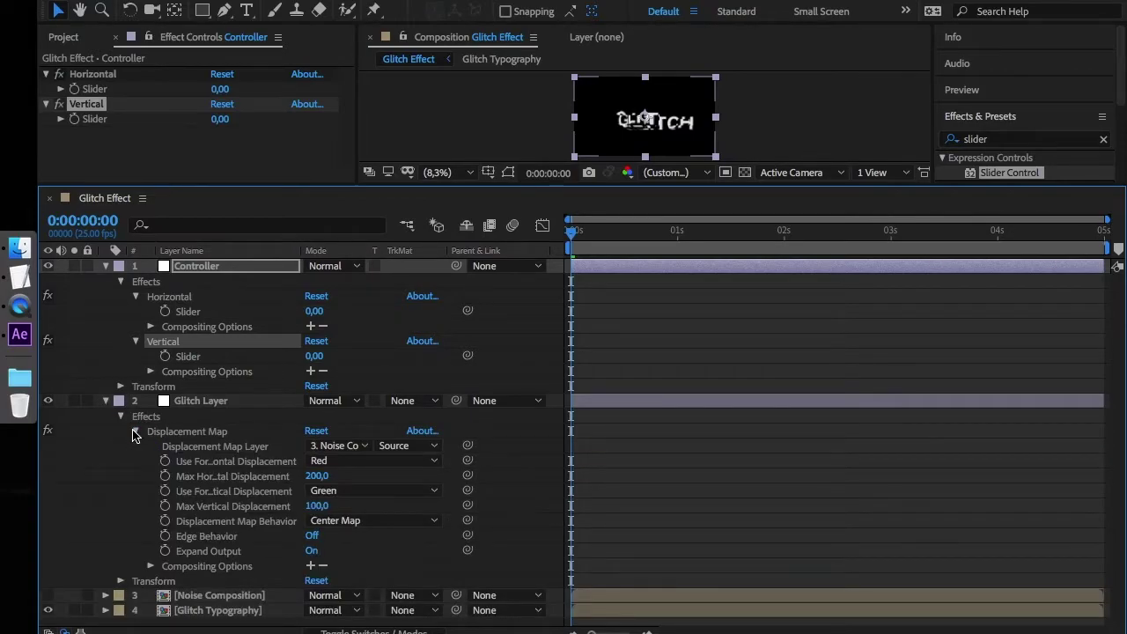
- Link Max Horizontal Displacement to the Controller's Horizontal slider with an expression
left_click(166, 476, "alt")
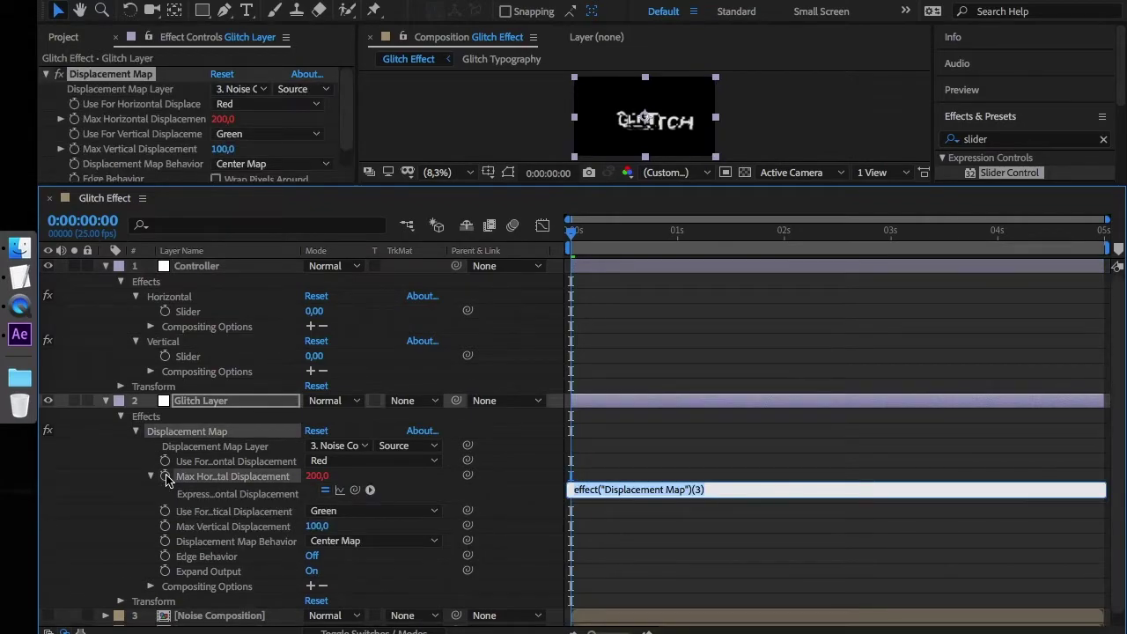
type("value * (")
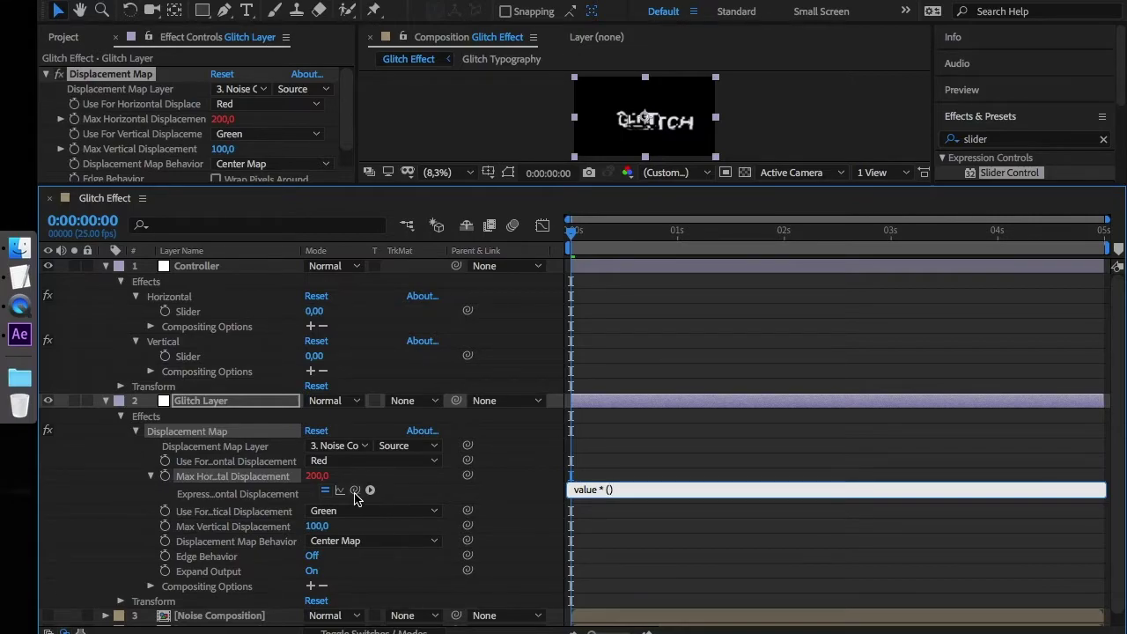
left_click_drag(357, 499, 183, 315)
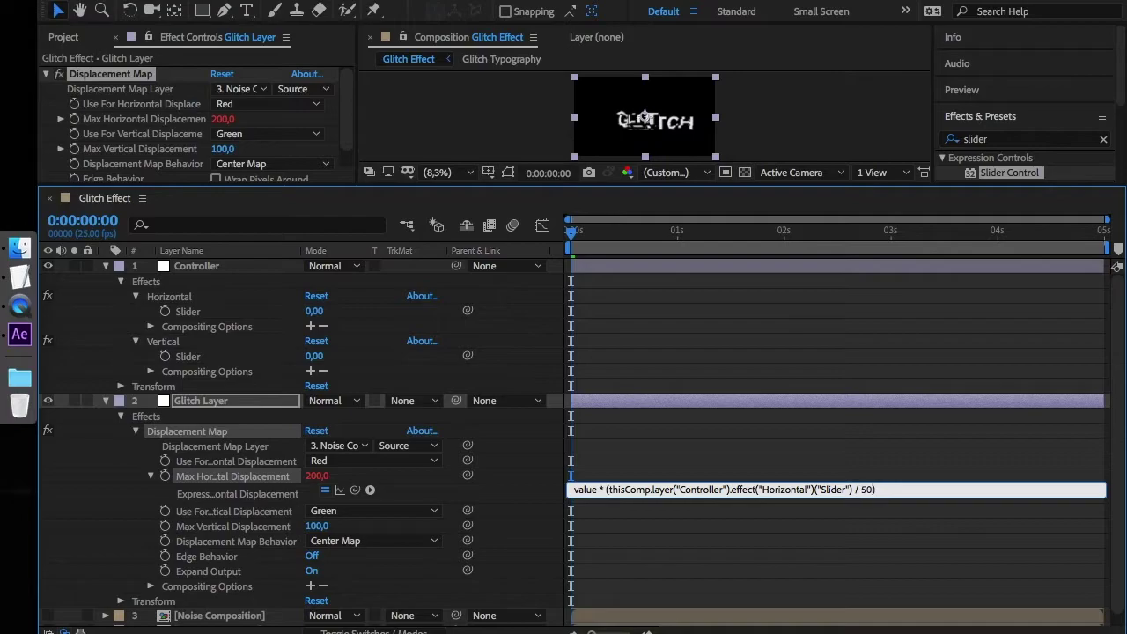
key("KP_Enter")
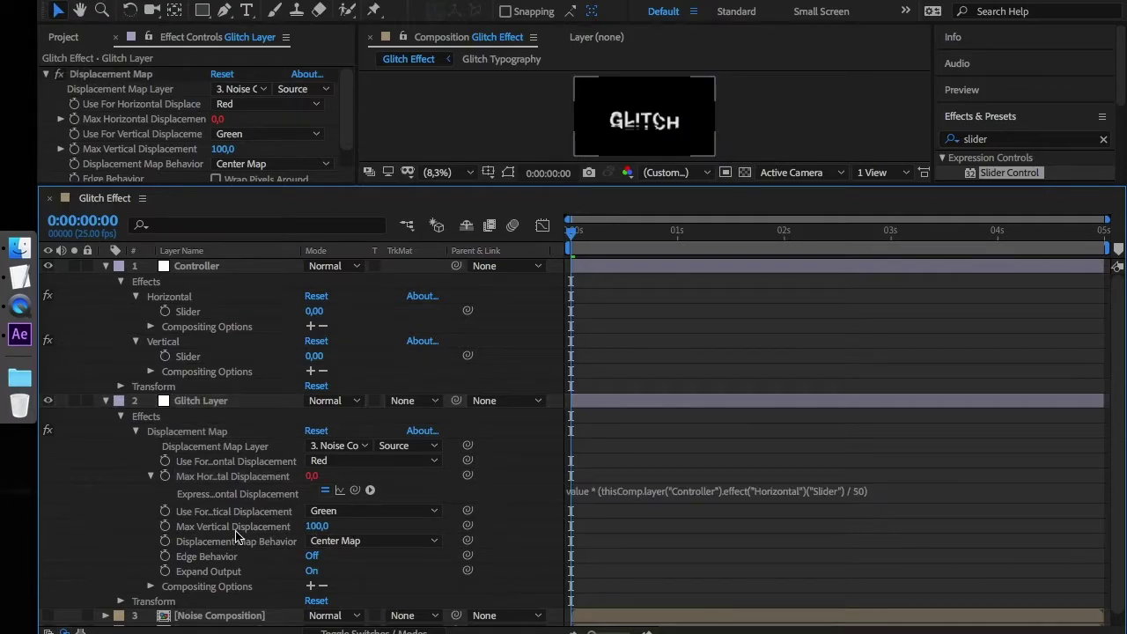
- Link Max Vertical Displacement to the Vertical slider, then collapse Glitch Layer and Controller
left_click(166, 527, "alt")
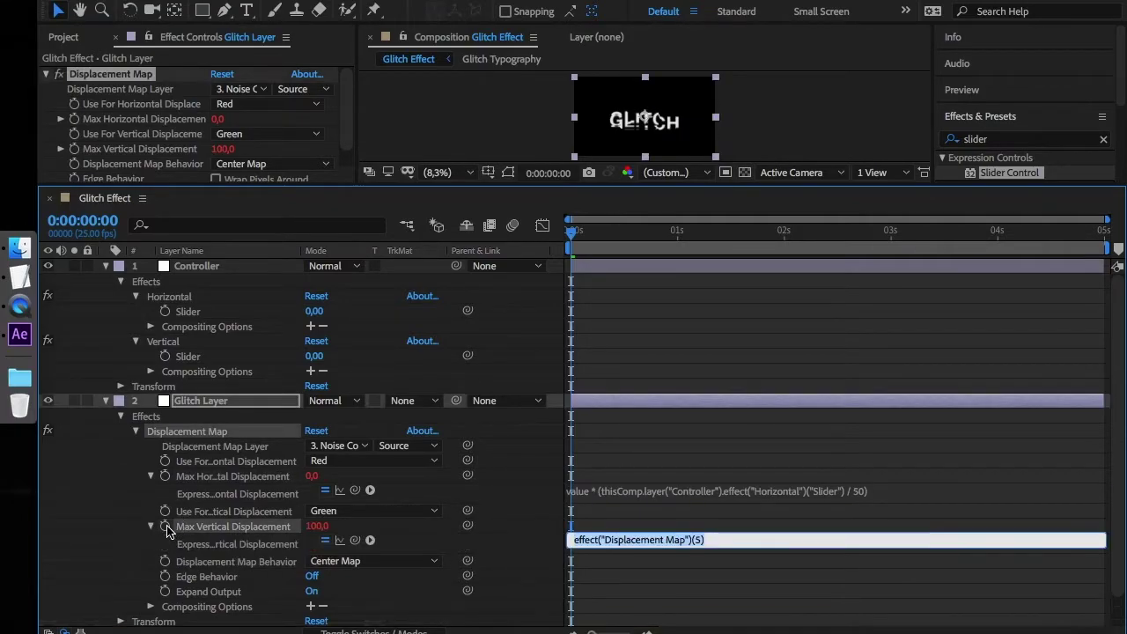
type("value")
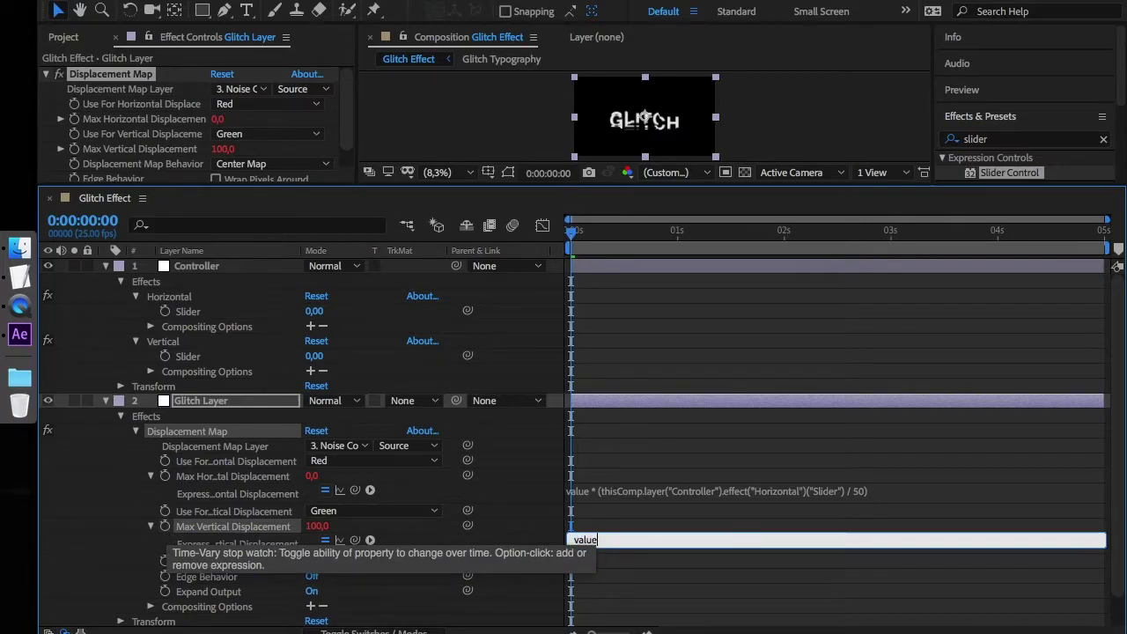
type("* (thisComp.layer(\"Controller\").effect(\"Vertical\")(\"Slider\") / 50)")
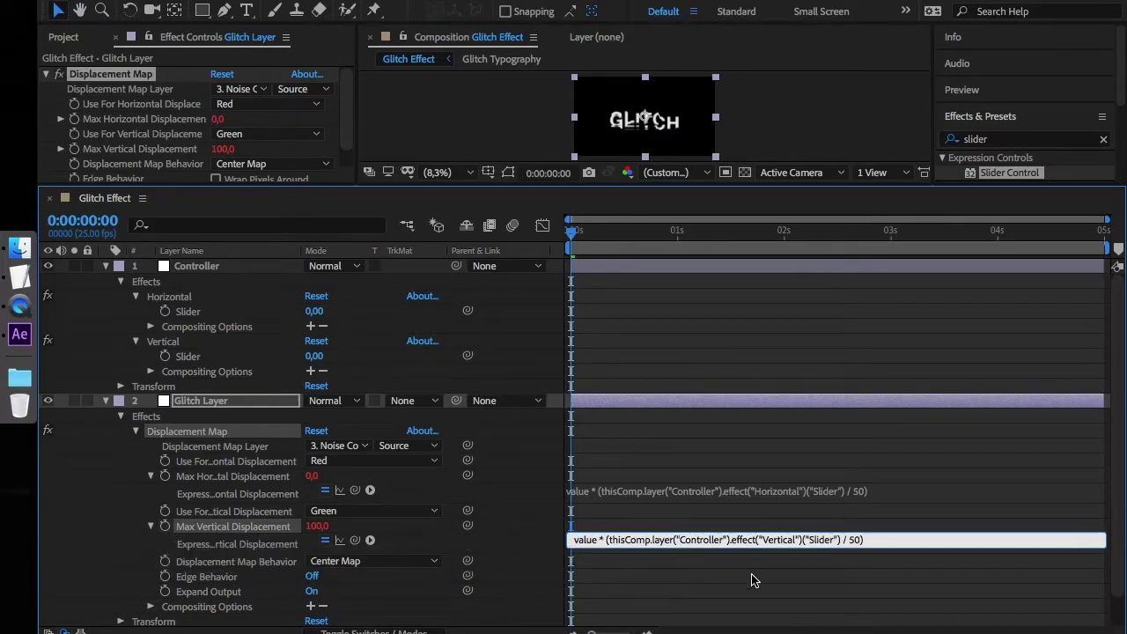
left_click(753, 581)
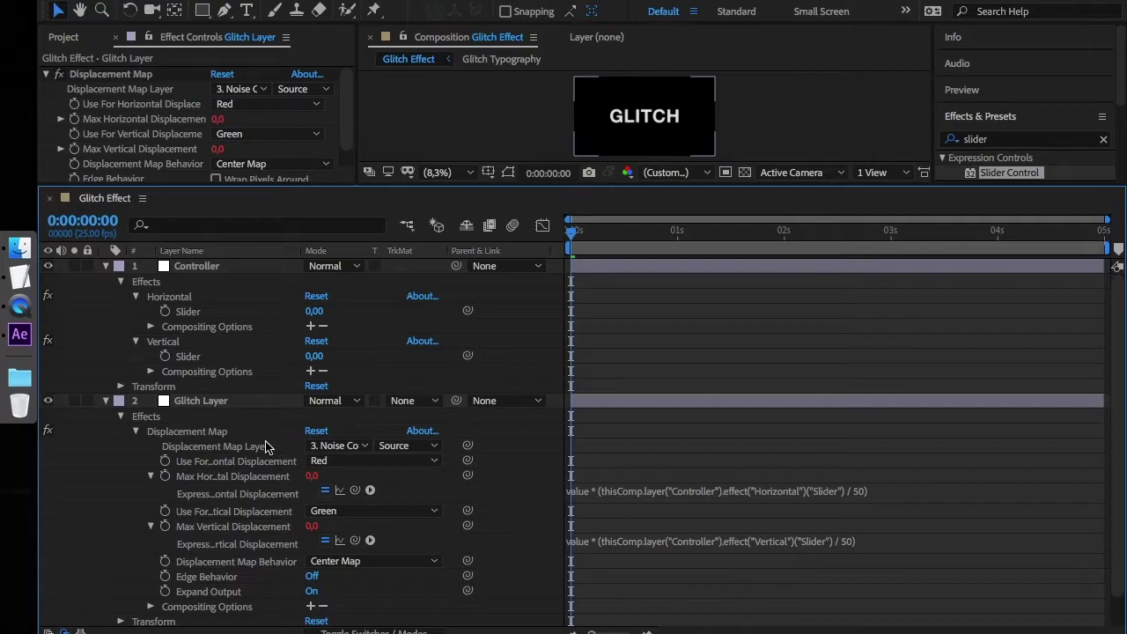
left_click(106, 401)
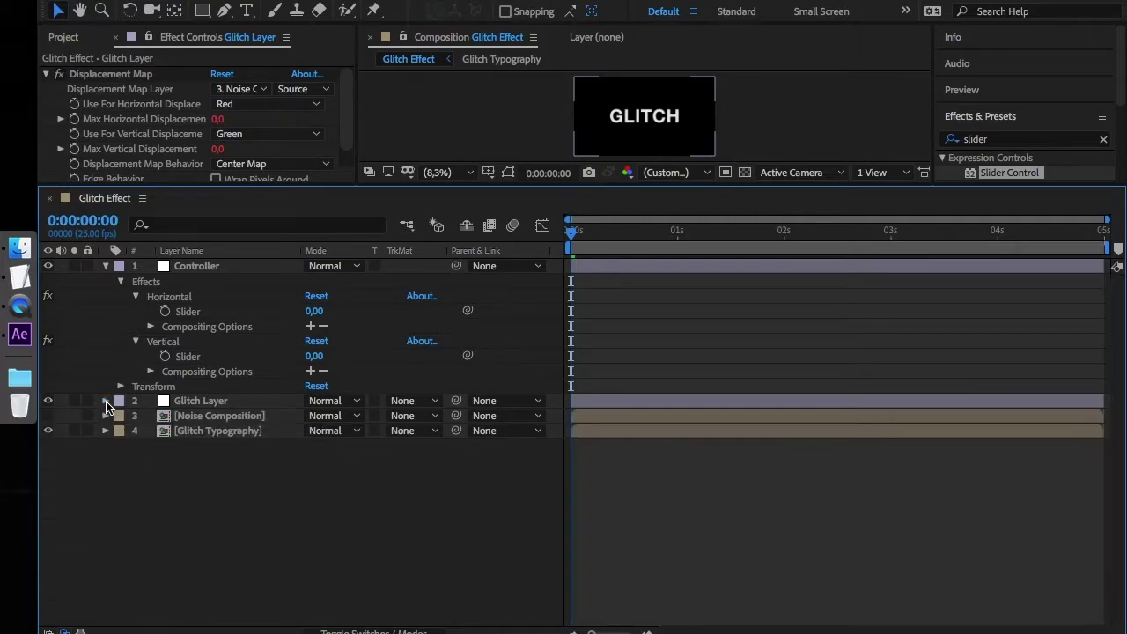
left_click(106, 266)
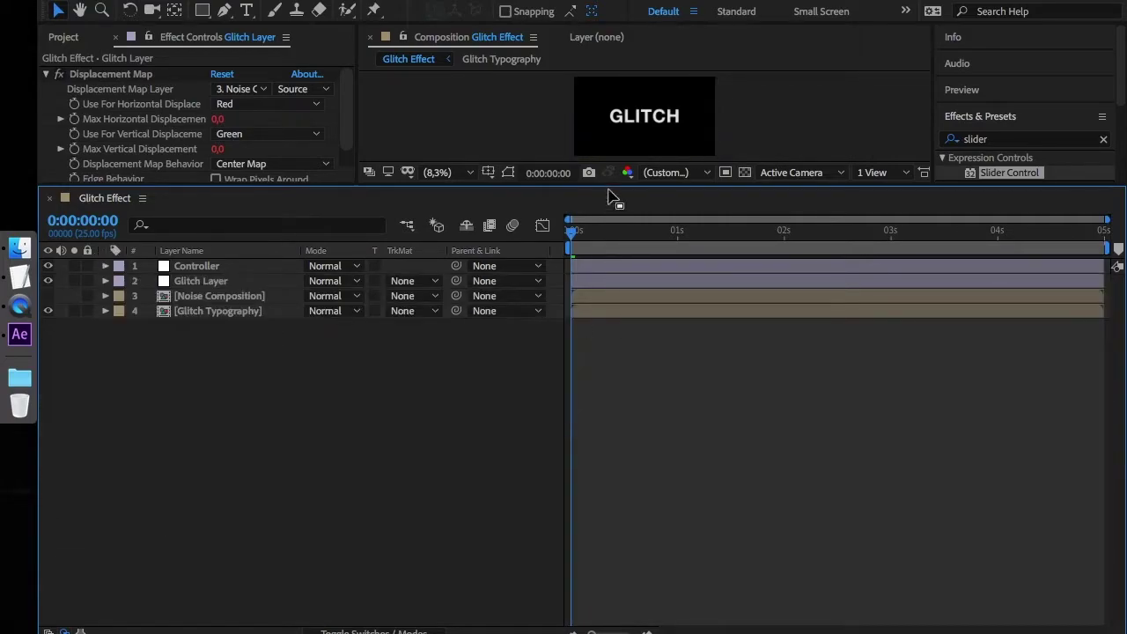
- Enlarge the preview, go to frame 9, and scrub the Horizontal slider to see the glitch
left_click_drag(607, 183, 608, 374)
left_click(608, 420)
left_click(195, 455)
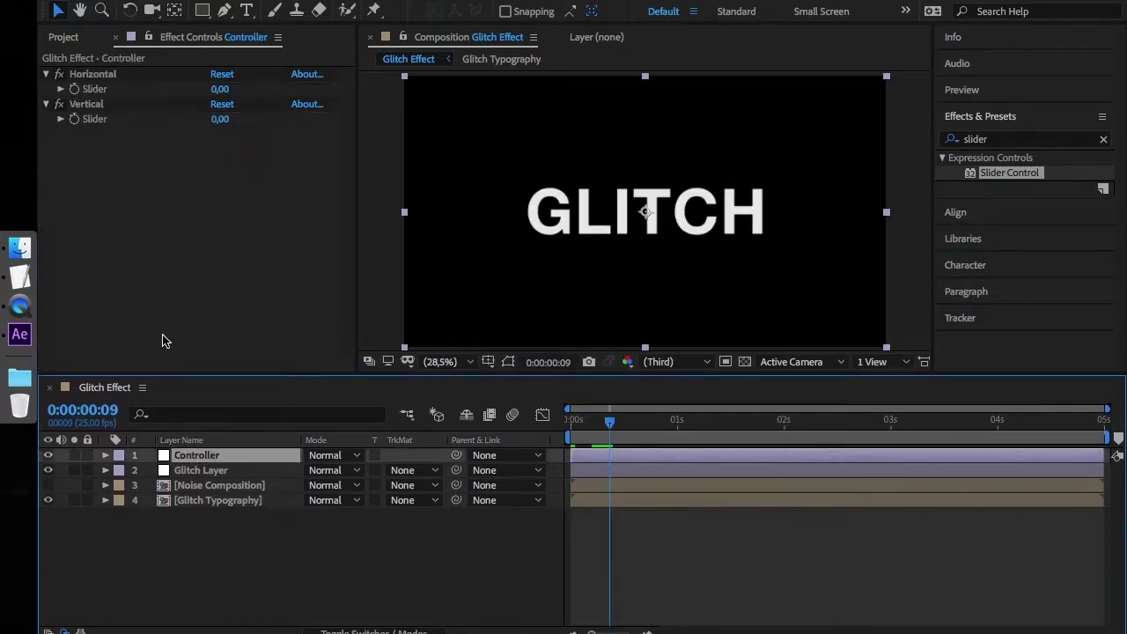
left_click_drag(220, 89, 221, 139)
- Set the Horizontal and Vertical sliders back to 0
left_click(220, 89)
type("0")
key("Return")
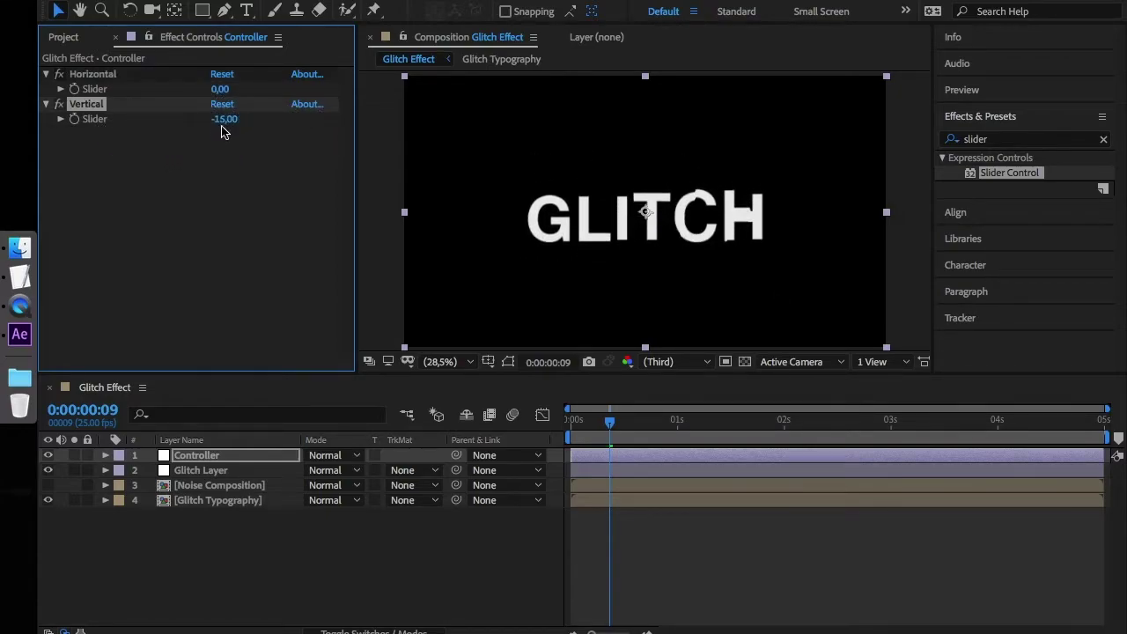
left_click(224, 124)
type("0")
key("Return")
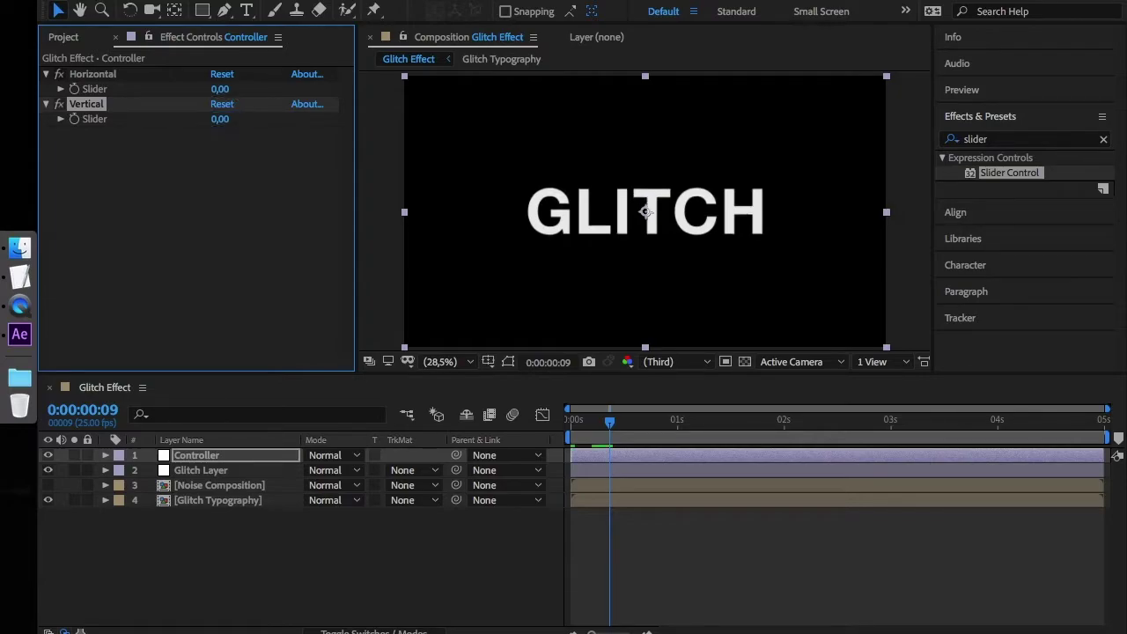
- Apply the Fill effect to Glitch Typography and set its blending mode to Add
left_click(203, 500)
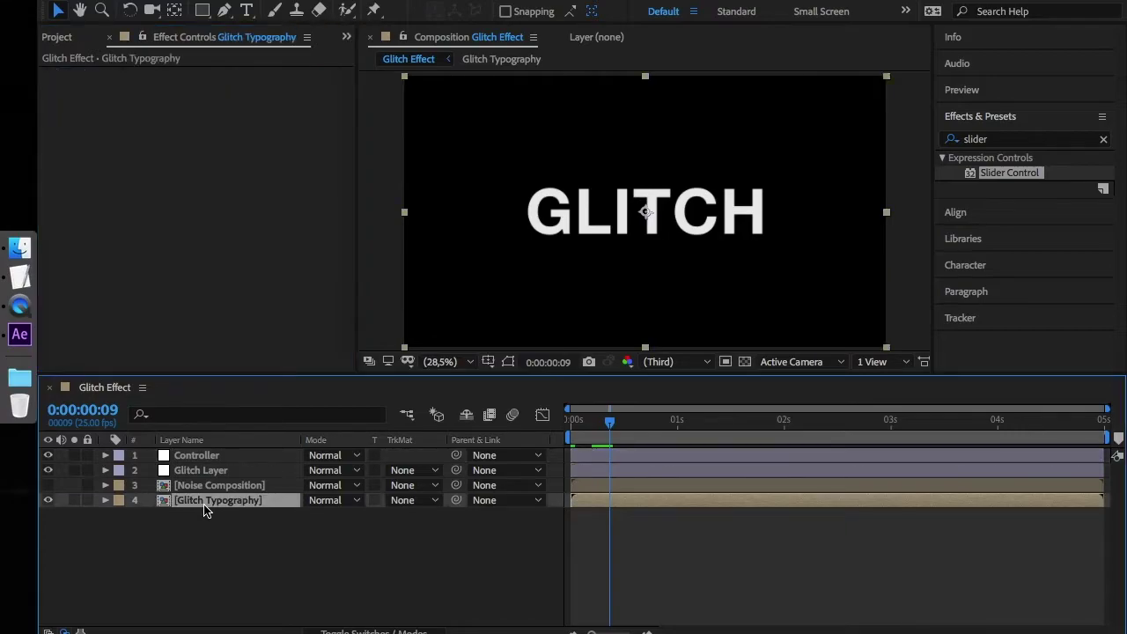
double_click(990, 139)
key("BackSpace")
type("fill")
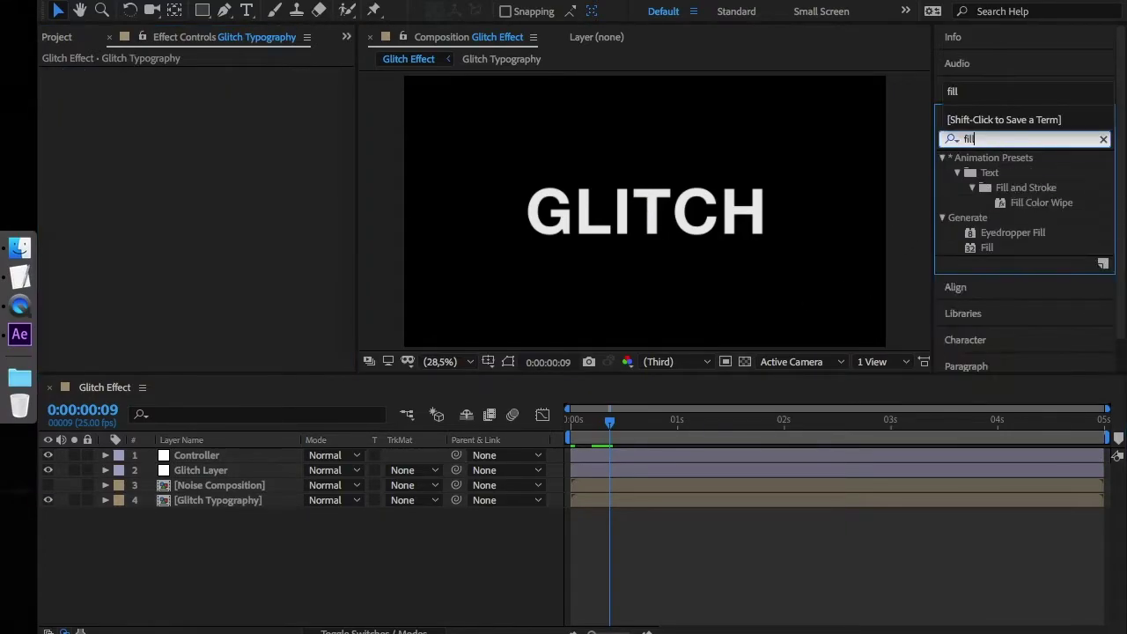
left_click_drag(991, 250, 252, 516)
left_click(339, 502)
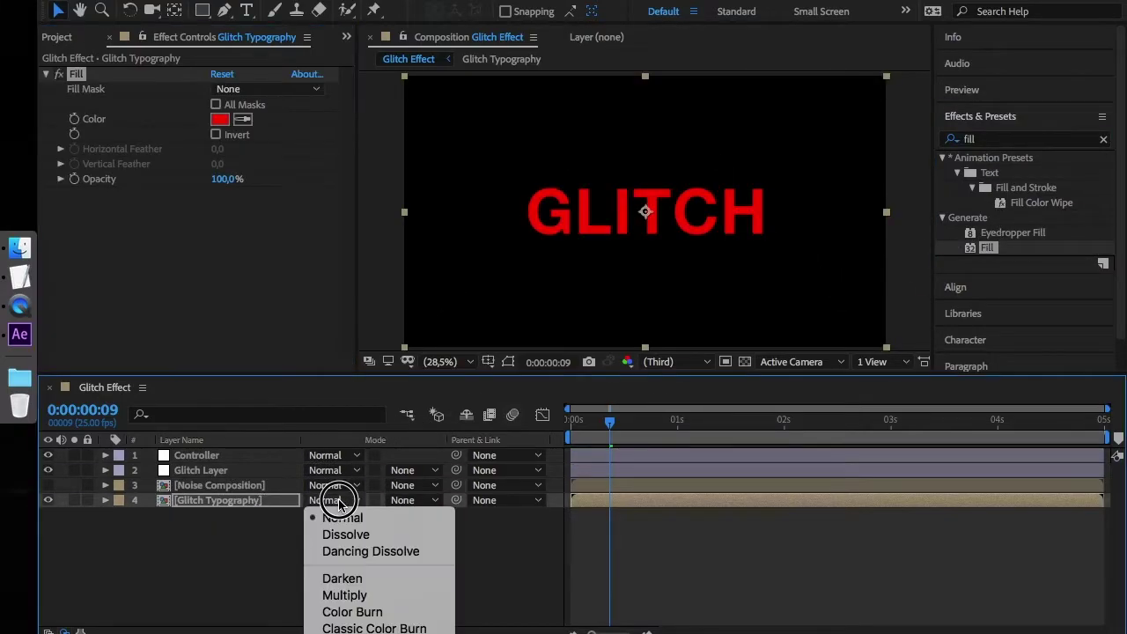
scroll(353, 627, "down", 4)
scroll(362, 537, "down", 1)
left_click(361, 537)
- Duplicate the layer and name the copies Glitch Typography Red and Glitch Typography Green
key("ctrl+d")
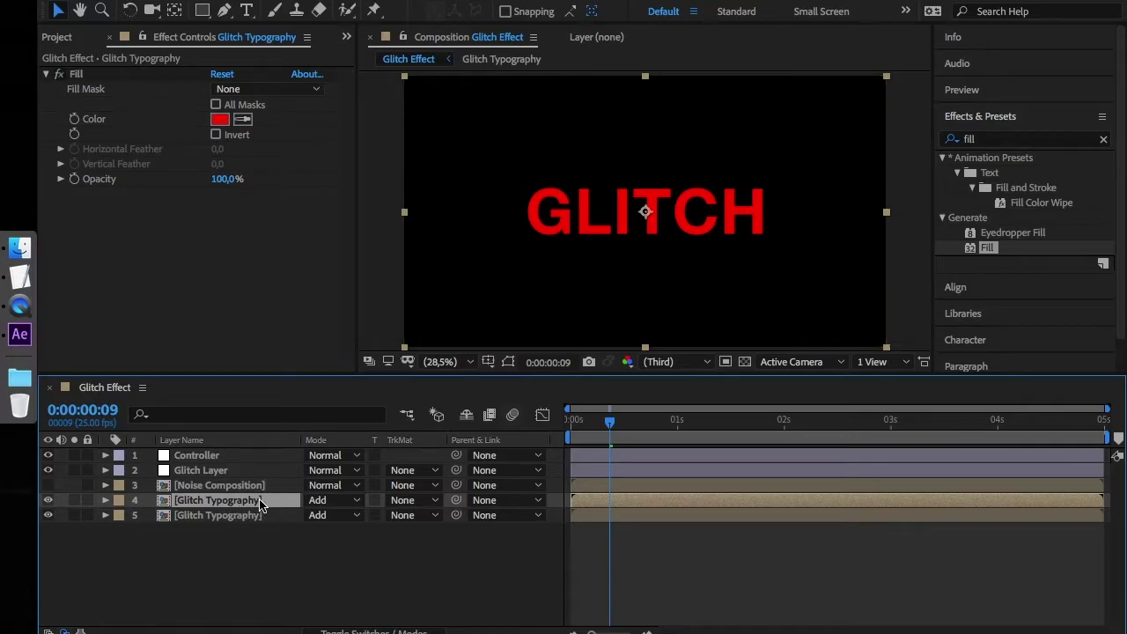
key("Return")
key("Right")
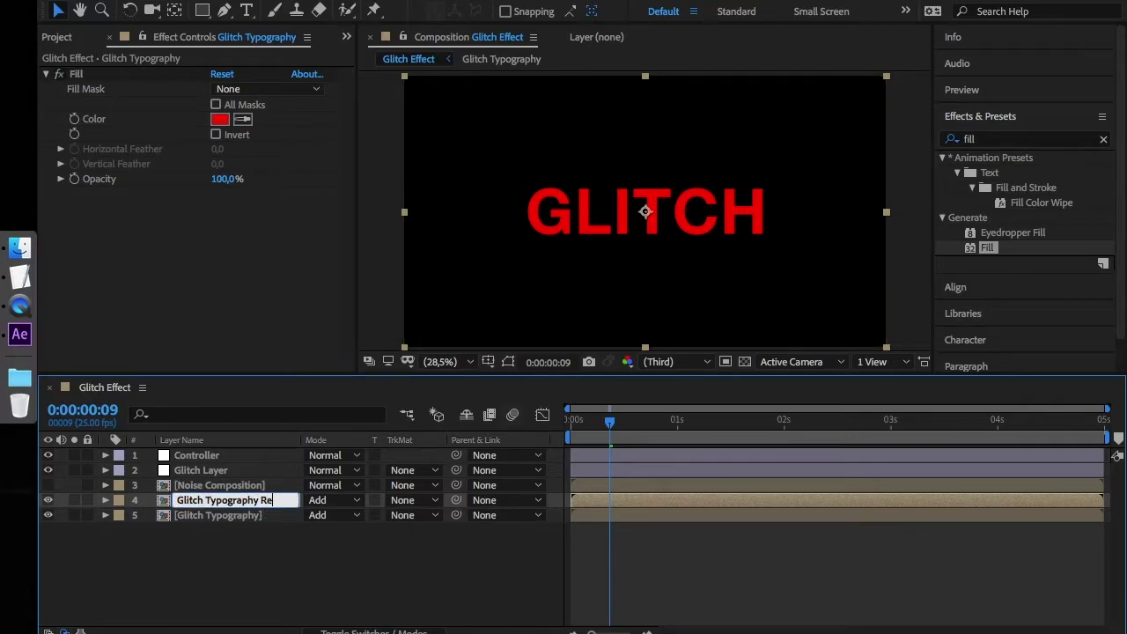
type("Red")
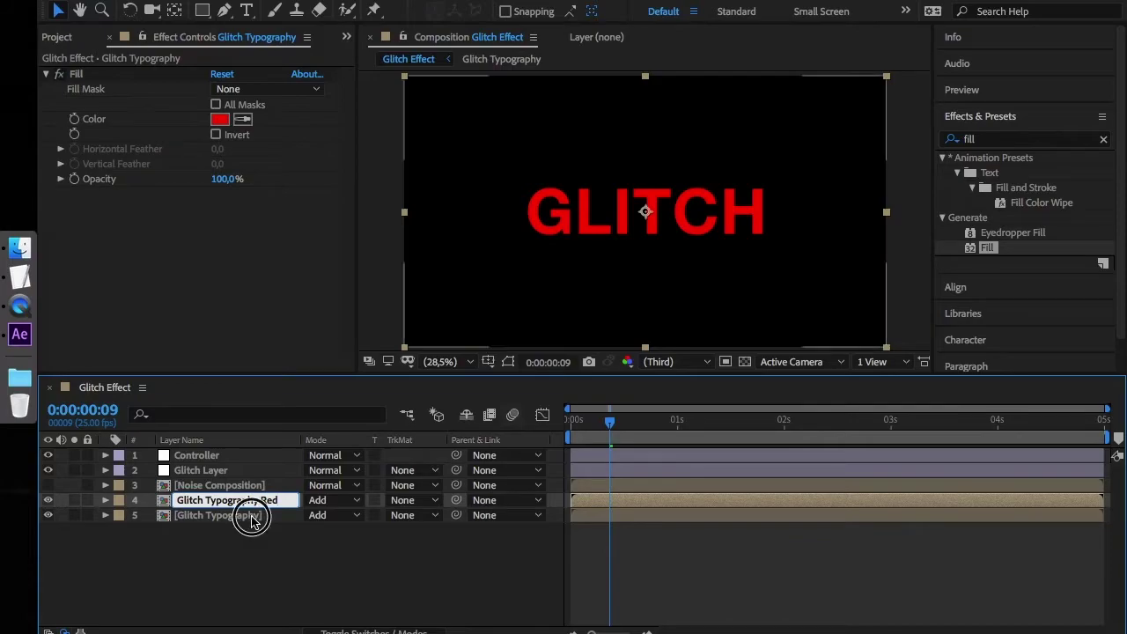
left_click(252, 518)
key("Return")
key("Right")
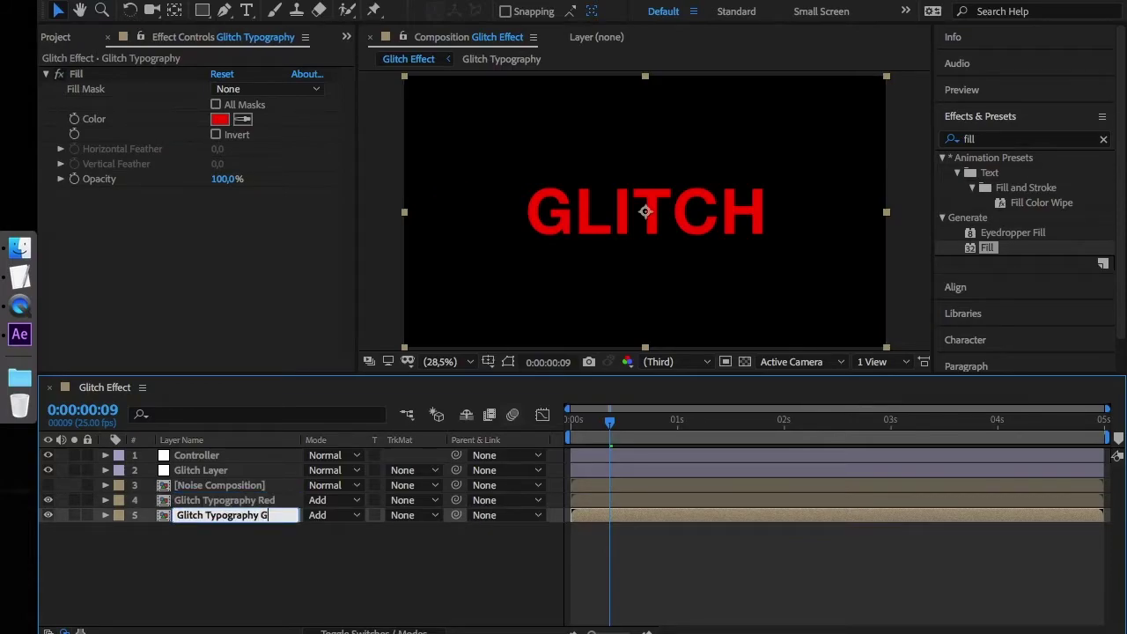
type("Green")
key("Return")
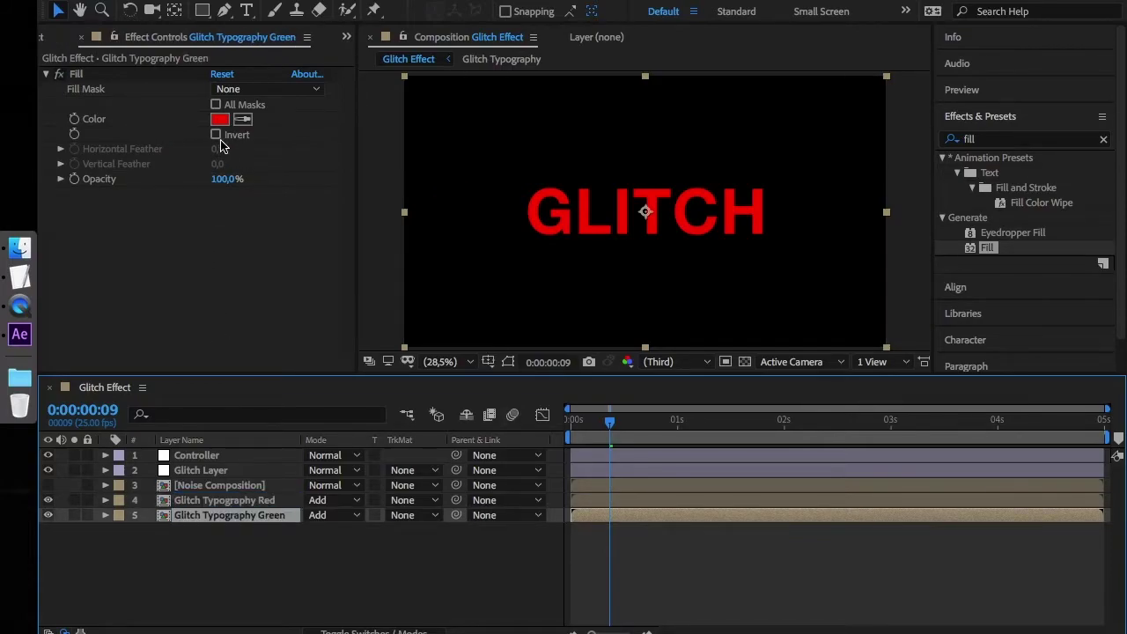
- Change the Green layer's Fill colour to pure green 00FF00
left_click(219, 119)
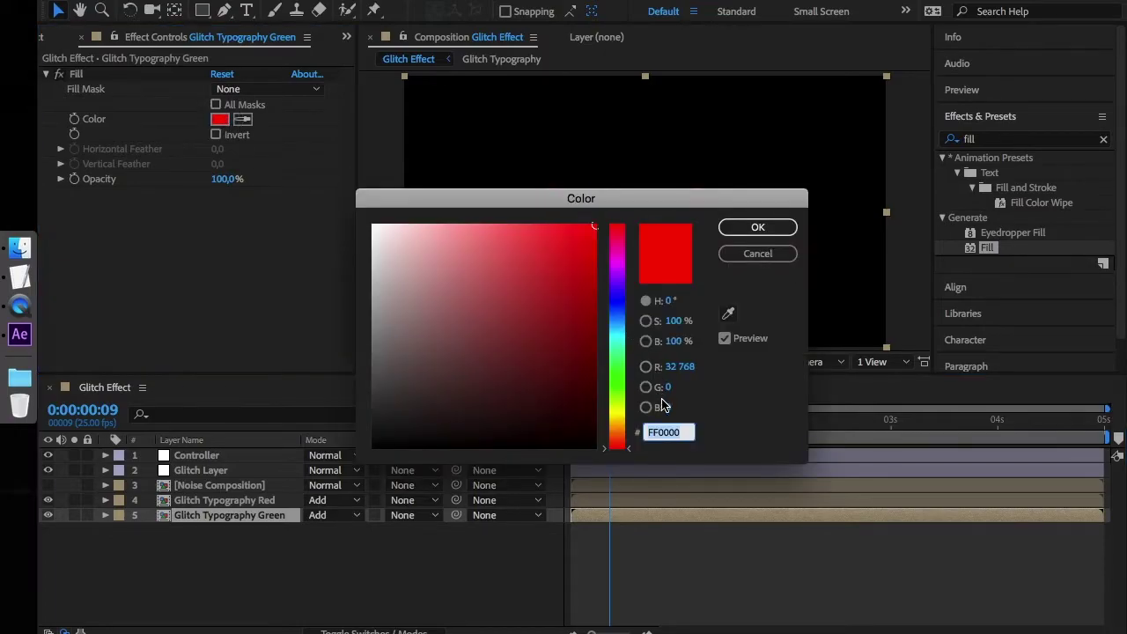
left_click(664, 431)
key("BackSpace")
key("BackSpace")
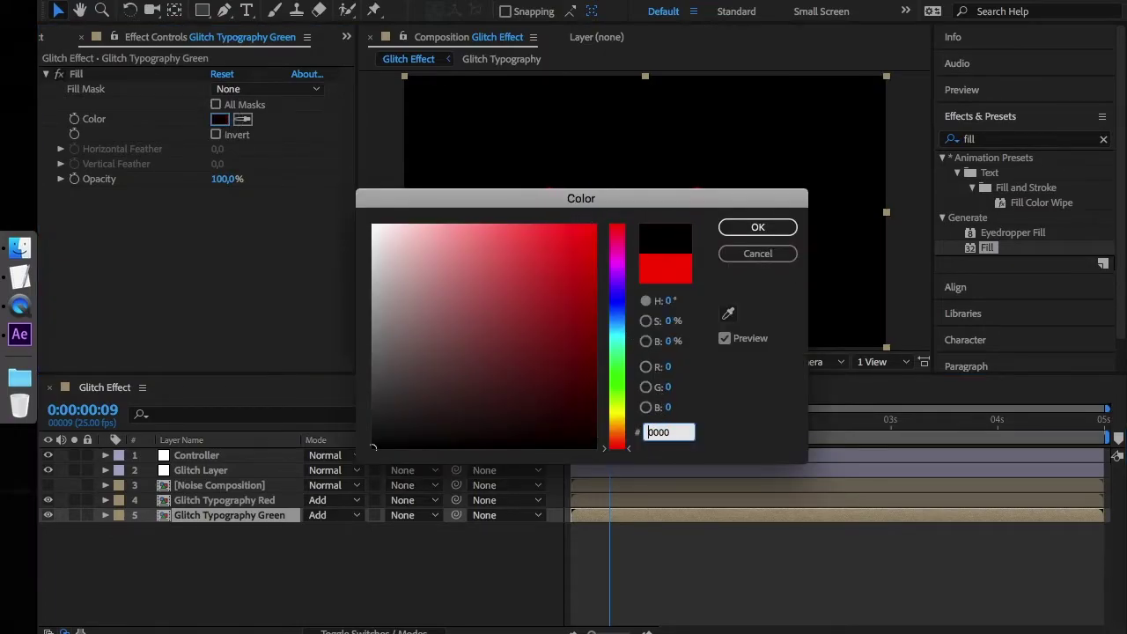
type("FF")
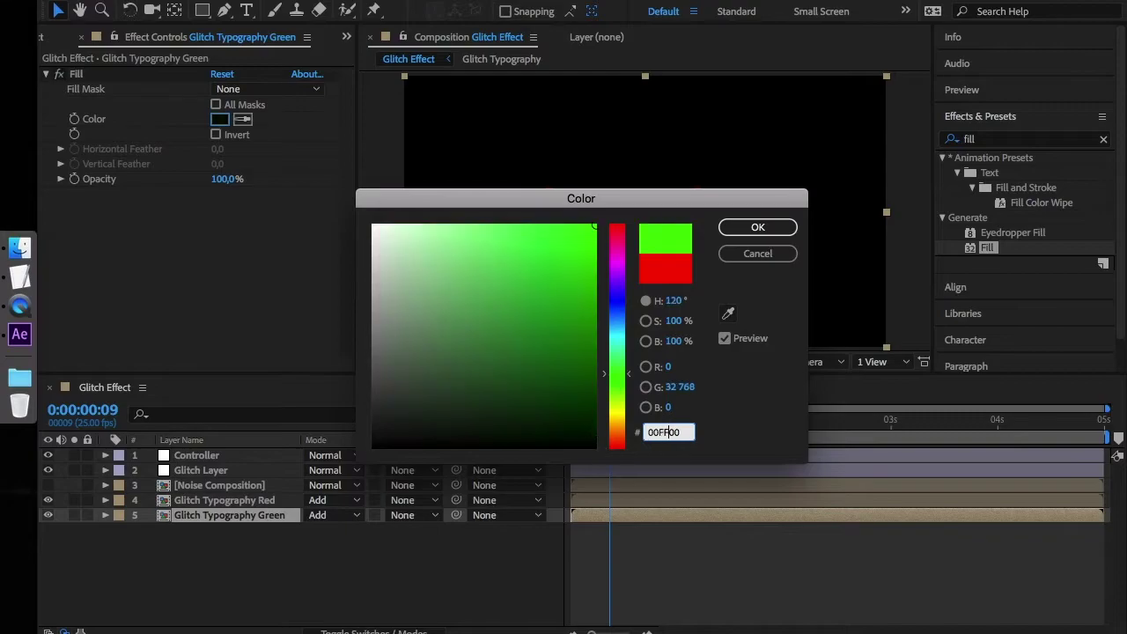
left_click(761, 228)
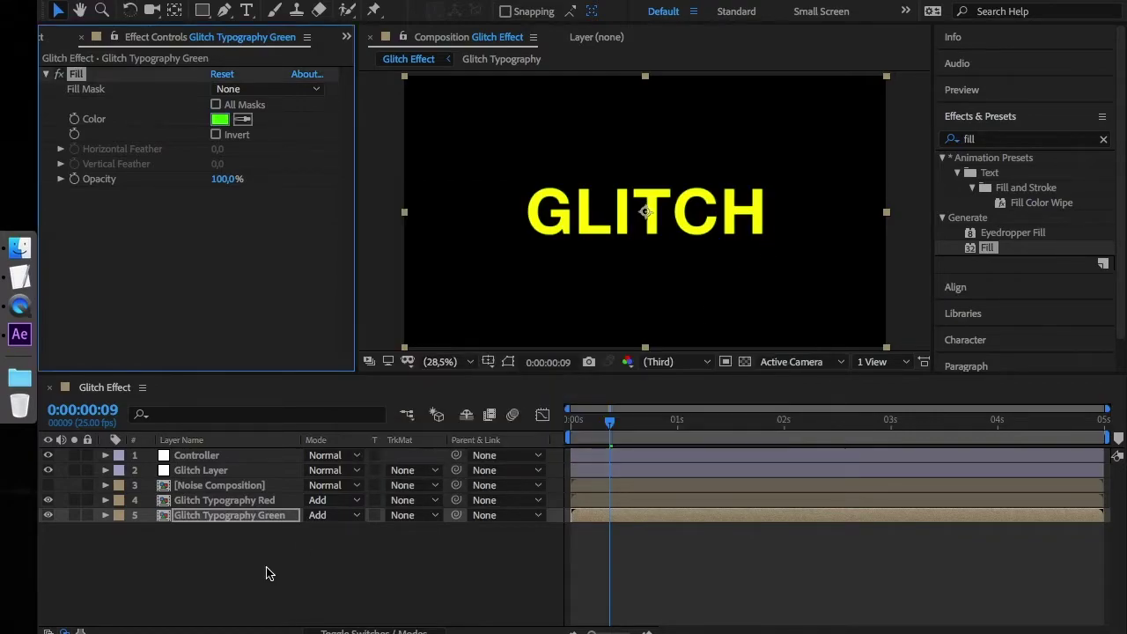
- Add a bottom copy named Glitch Typography Blue with Fill colour 0000FF
left_click(230, 516)
key("ctrl+d")
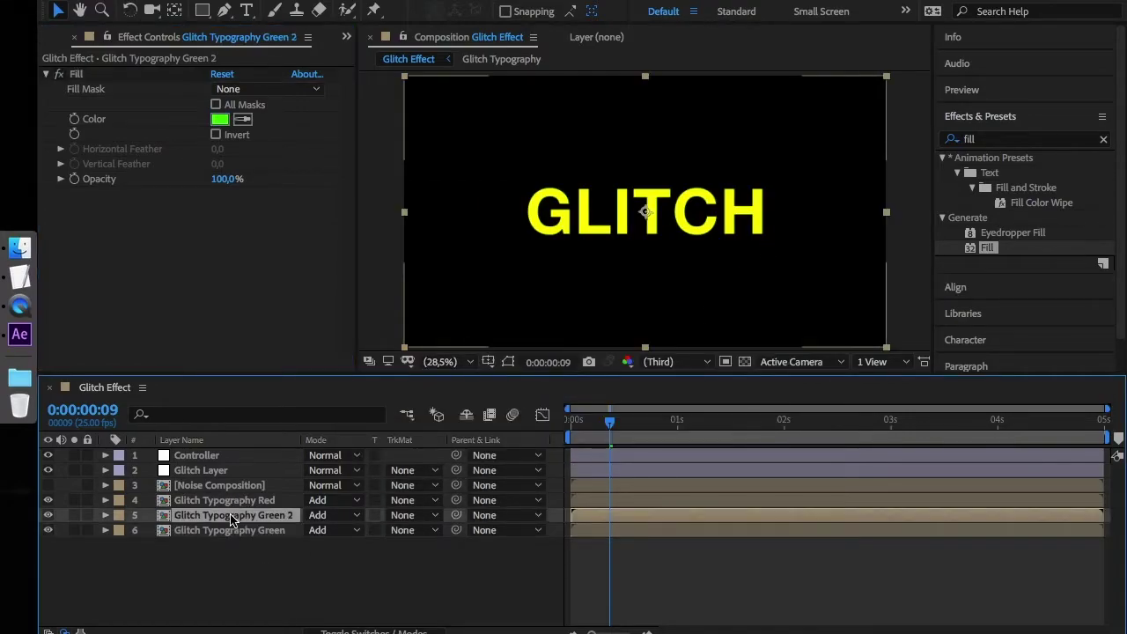
left_click_drag(203, 515, 204, 537)
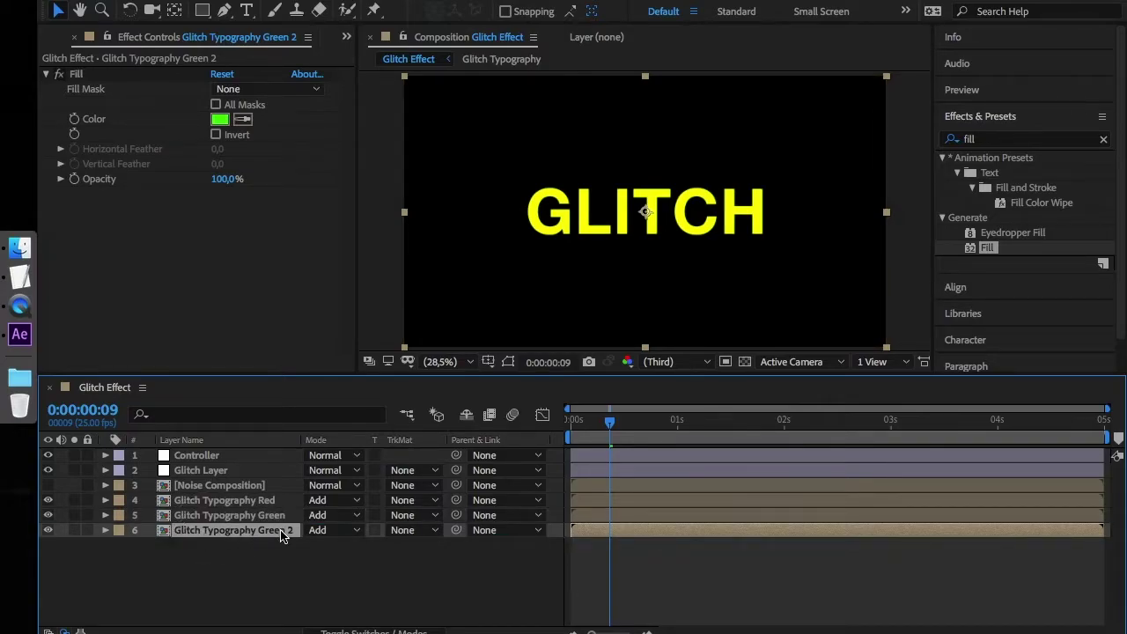
key("Return")
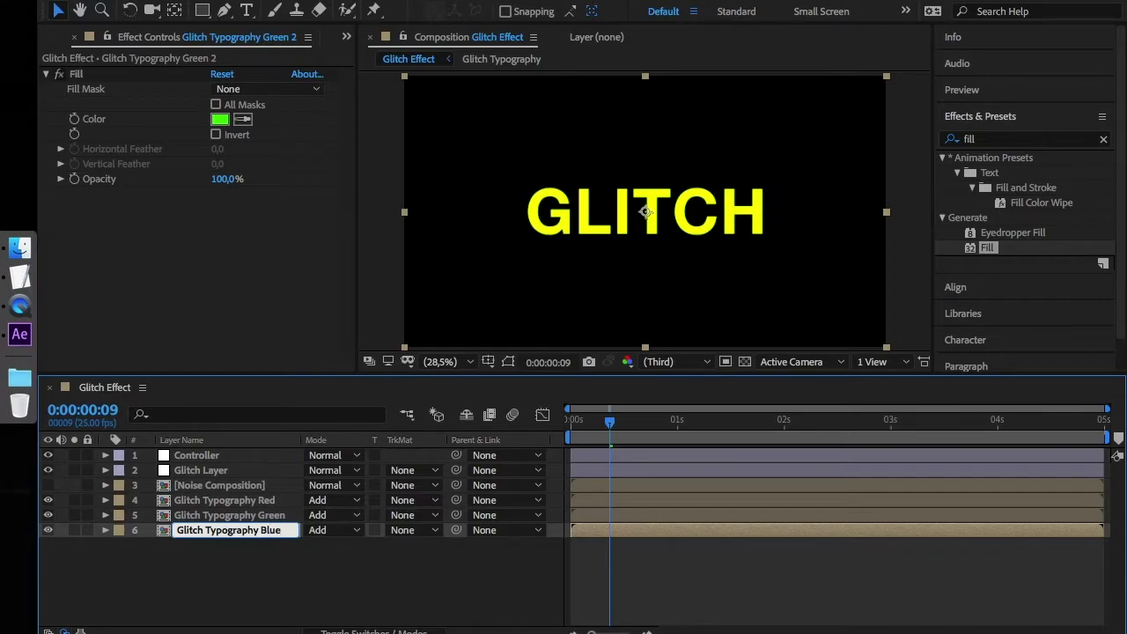
type("Glitch Typography Blue")
key("Return")
left_click(220, 118)
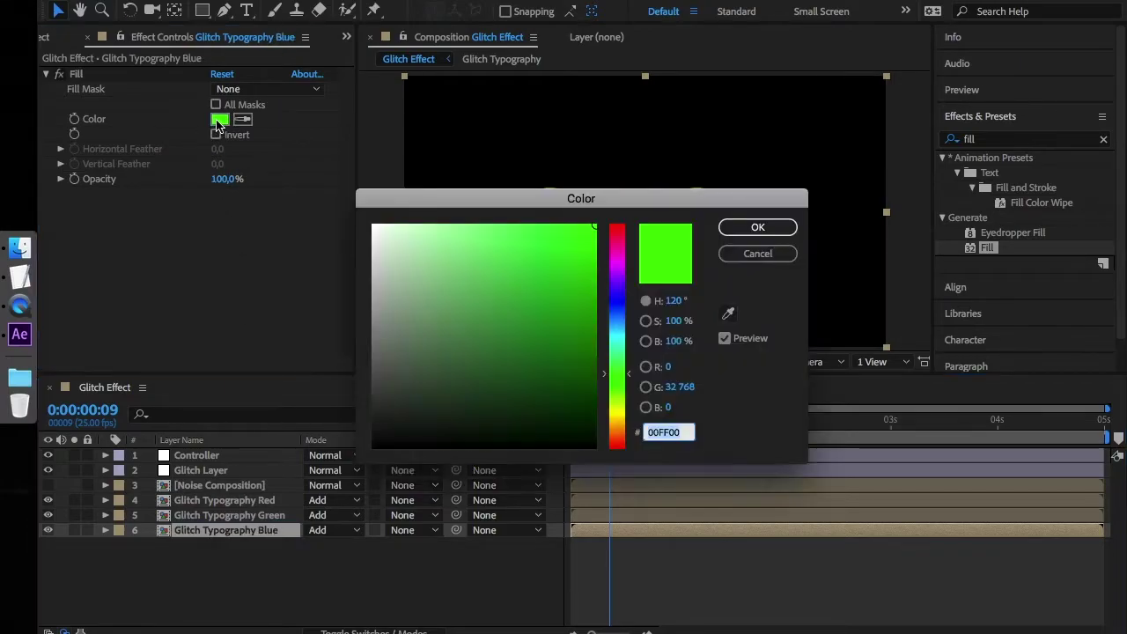
type("000")
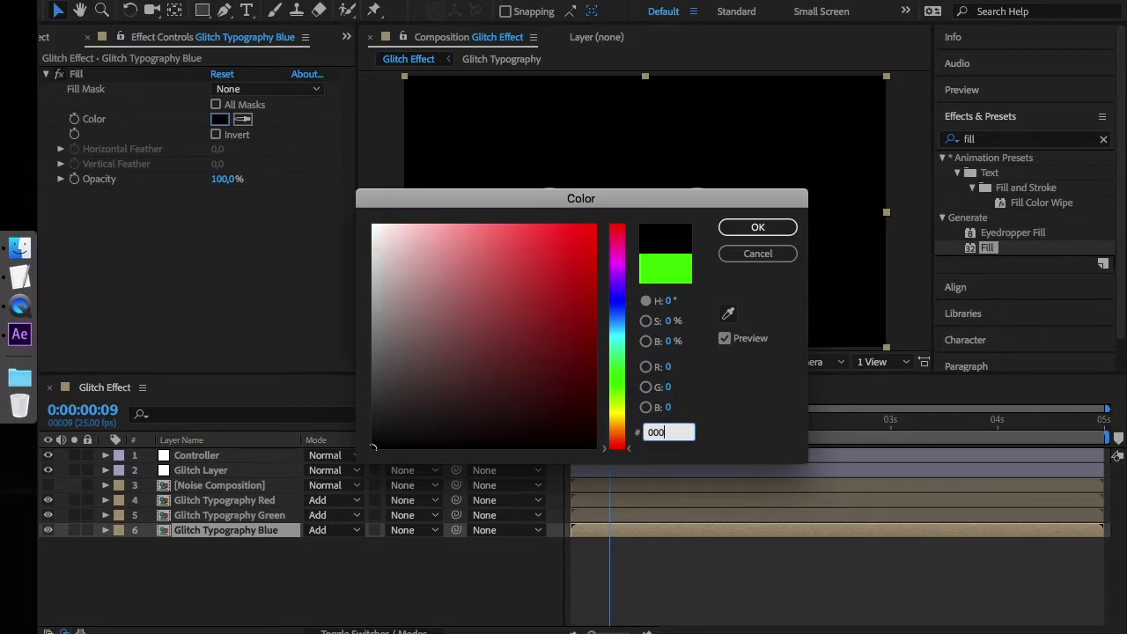
type("0FF")
left_click(766, 231)
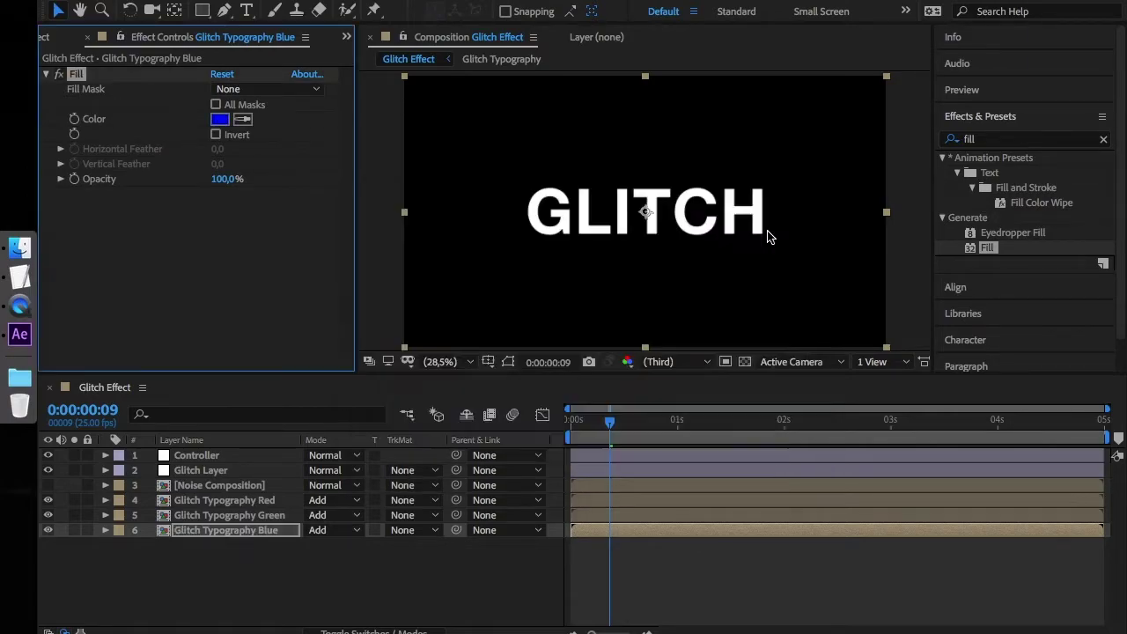
- Add a third Slider Control to the Controller layer and name it Color Split
left_click(225, 457)
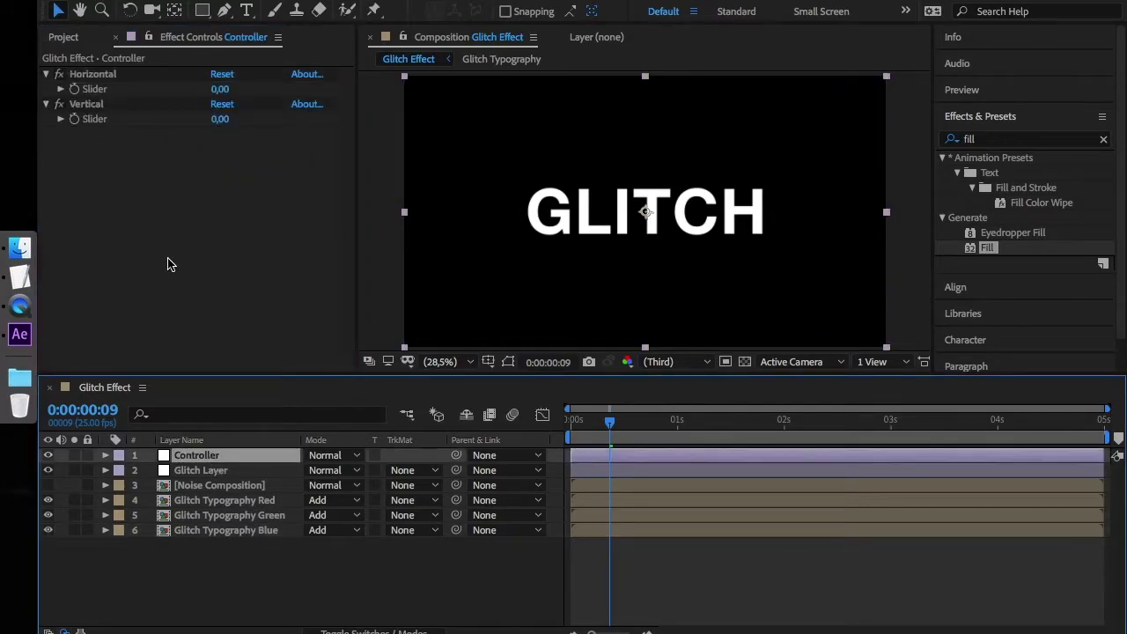
left_click(1041, 146)
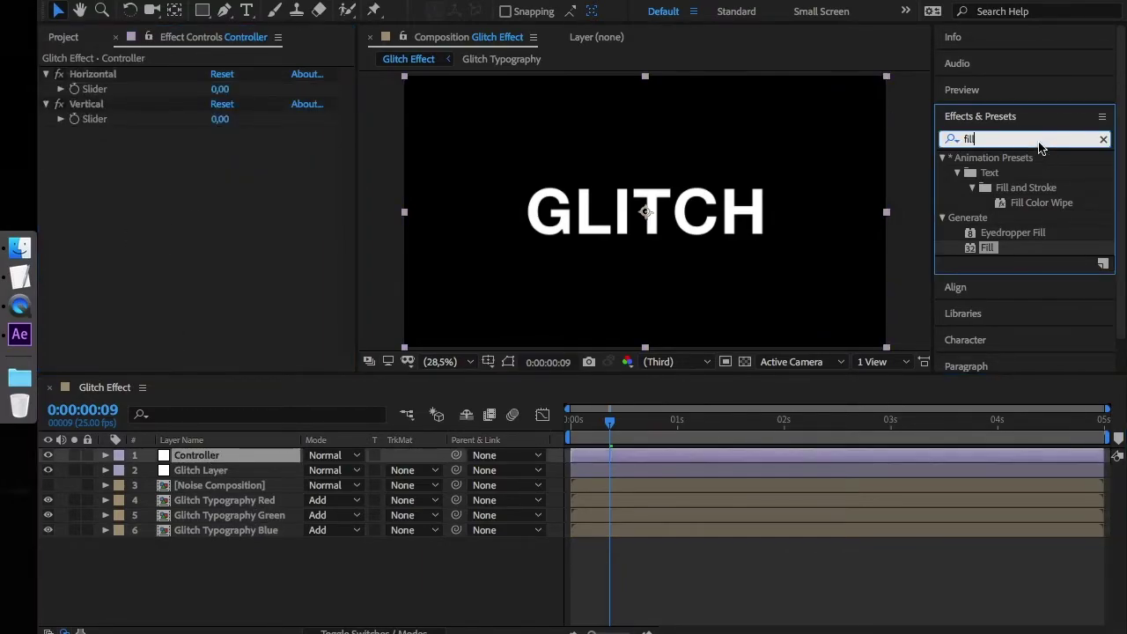
key("BackSpace")
key("BackSpace")
key("BackSpace")
key("BackSpace")
type("slider")
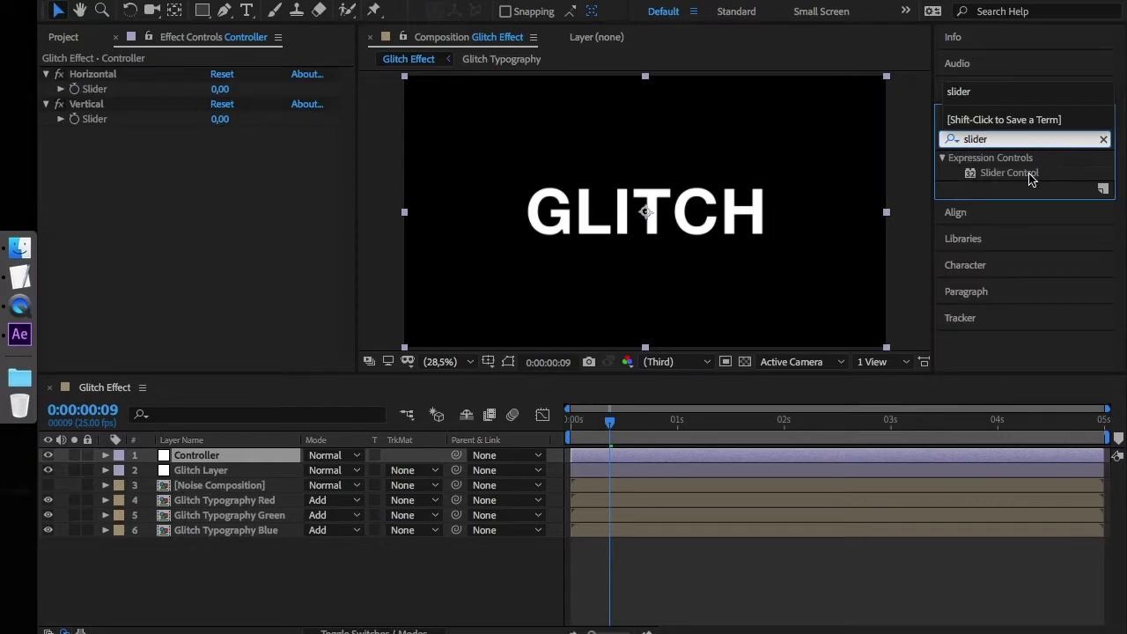
left_click_drag(1032, 178, 158, 196)
key("Return")
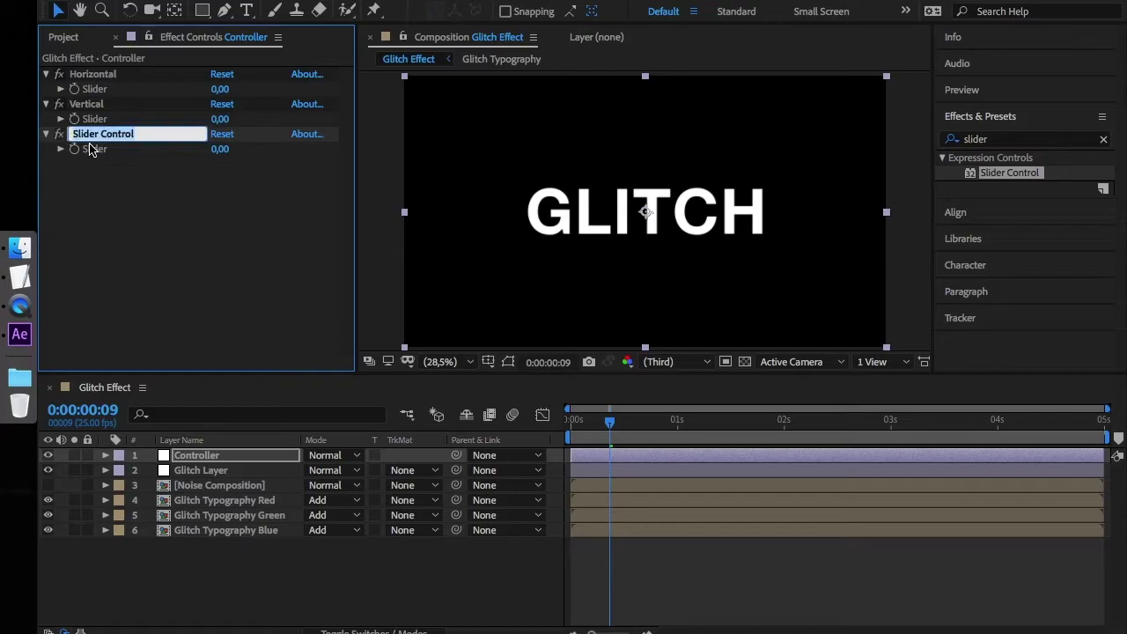
type("Color Split")
key("Return")
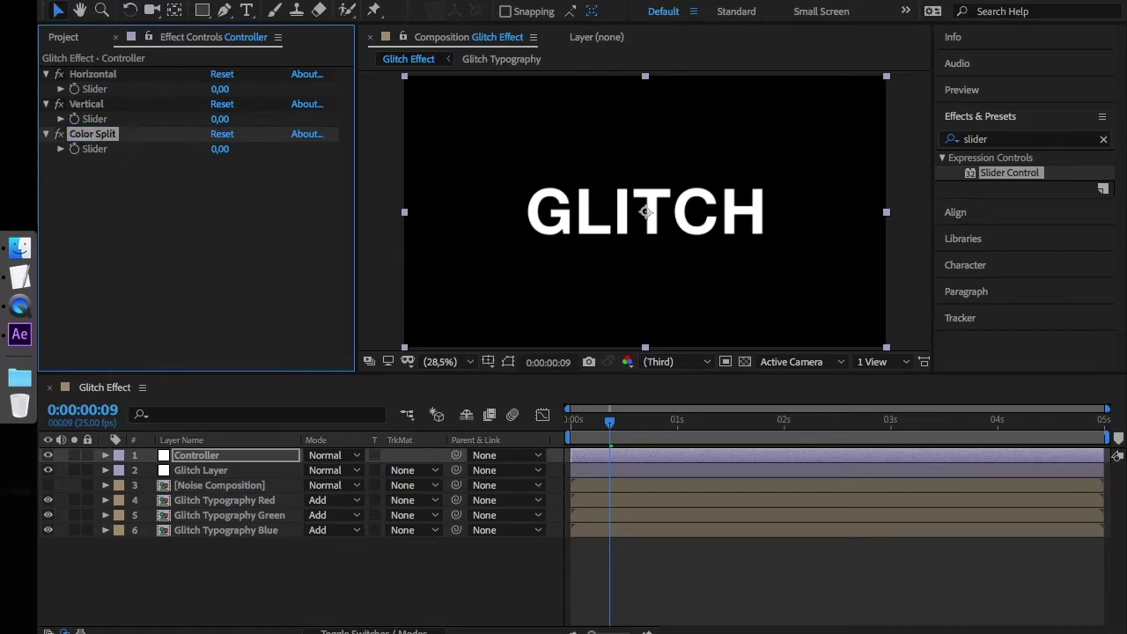
- Show Glitch Typography Red's Position and expand the Controller's Color Split slider
left_click(201, 504)
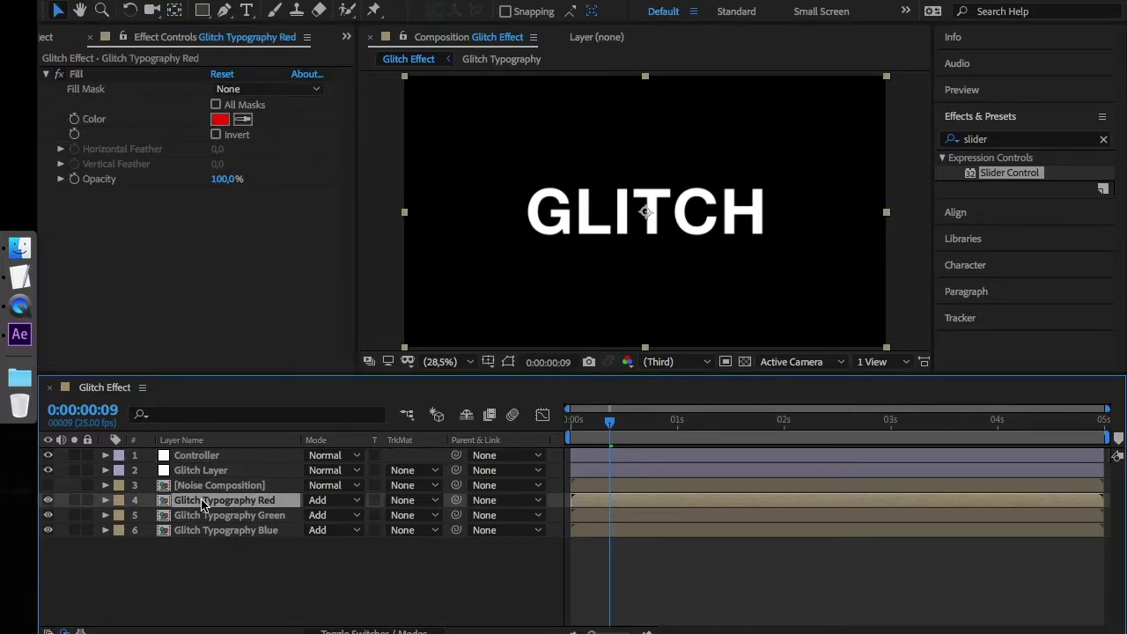
key("p")
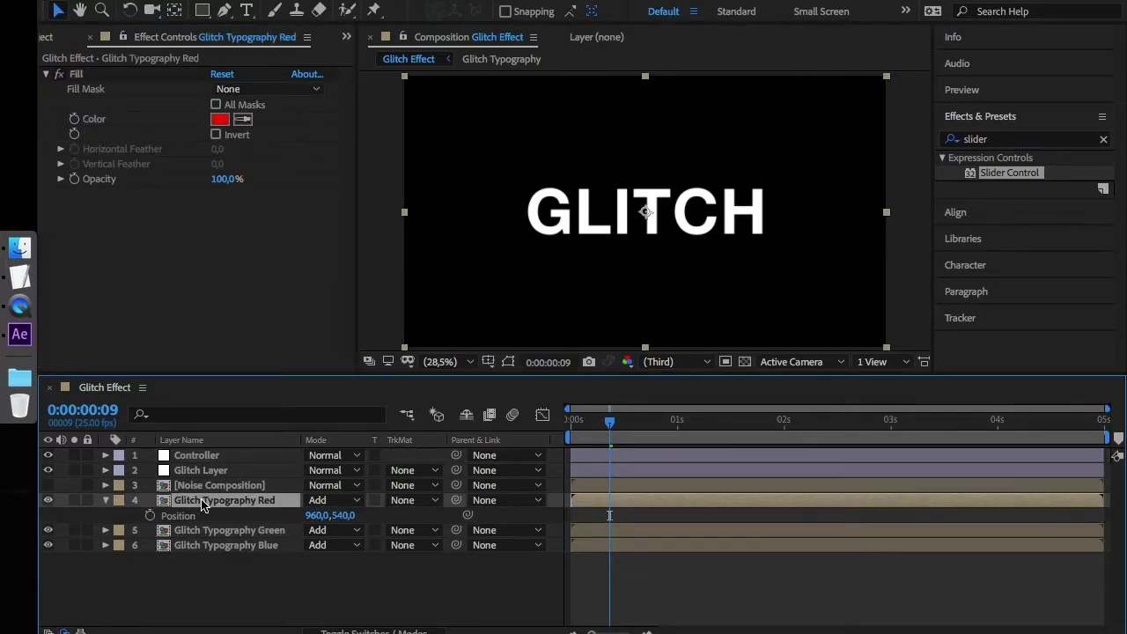
left_click(106, 455)
left_click(135, 486)
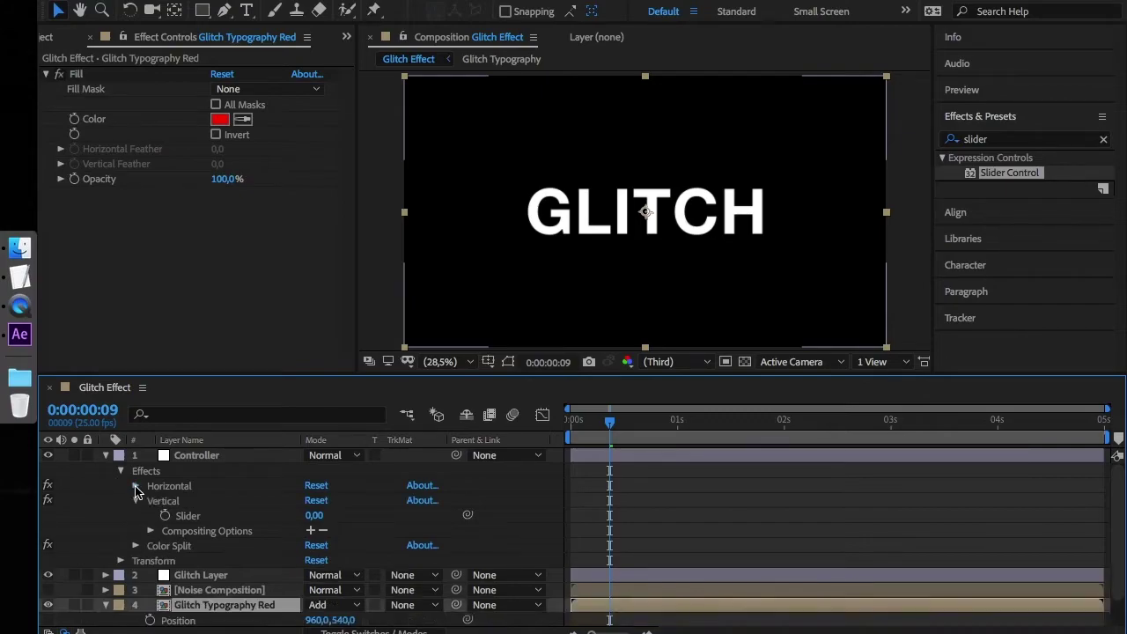
left_click(135, 501)
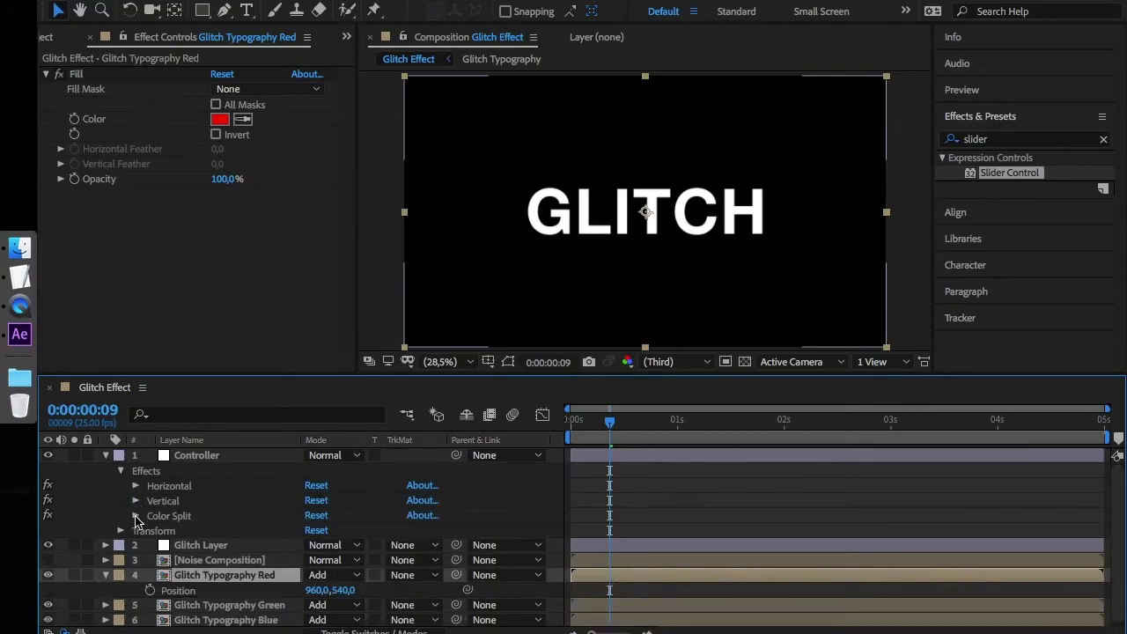
left_click(136, 516)
scroll(136, 522, "down", 1)
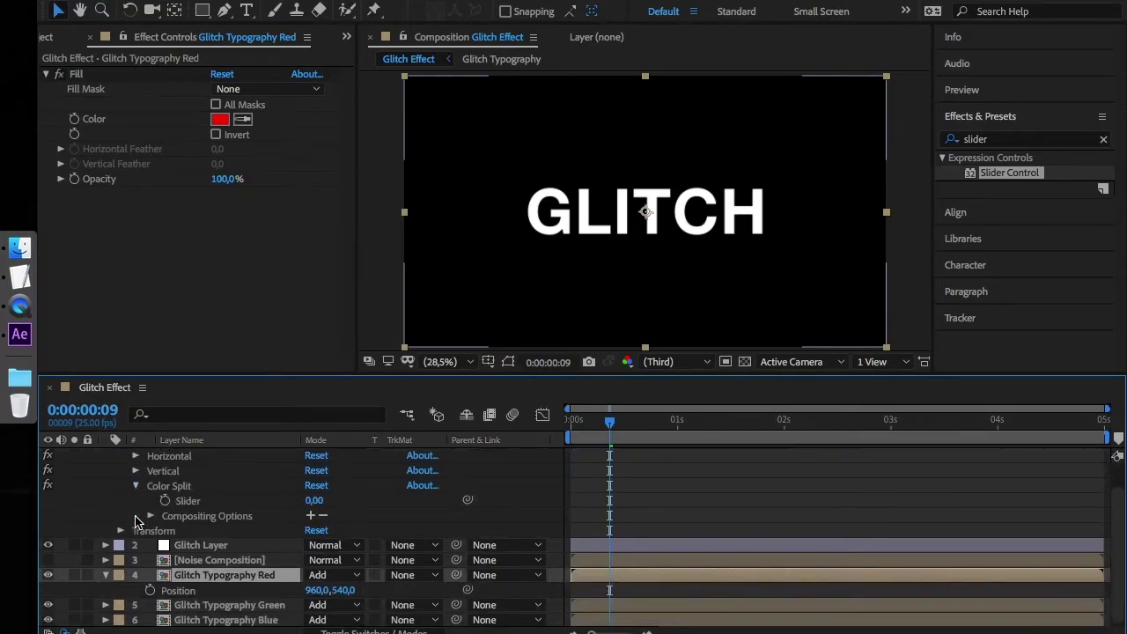
- Give red Position the wiggle expression pick-whipped to Color Split's Slider, divided by 100
left_click(149, 590, "alt")
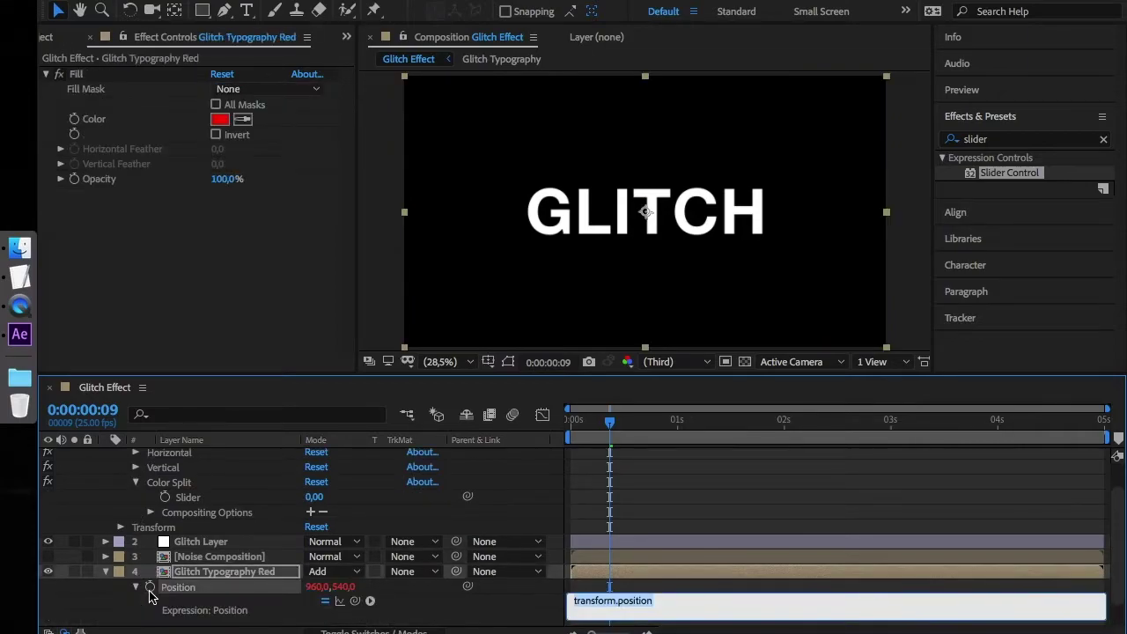
type("x = wiggle(3,30")
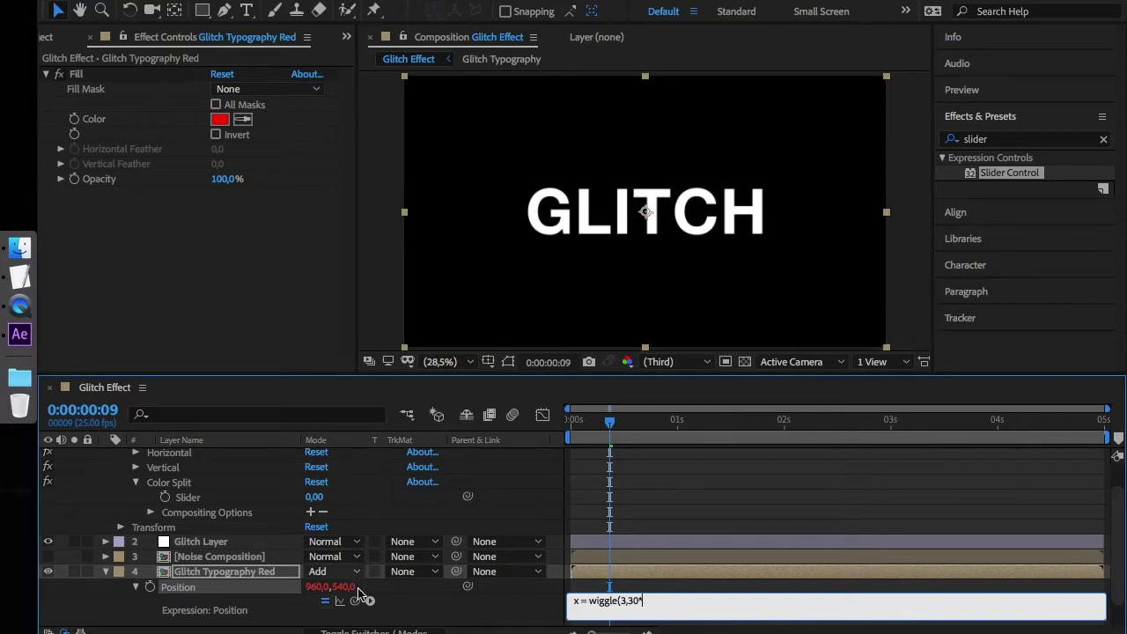
left_click_drag(355, 601, 189, 499)
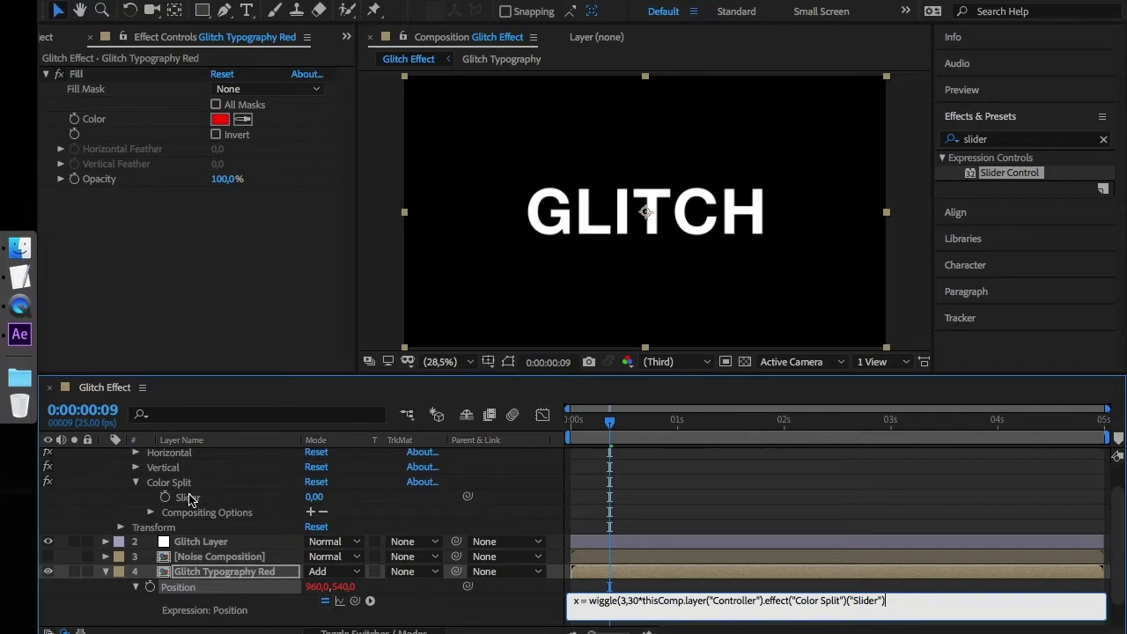
type("/100);")
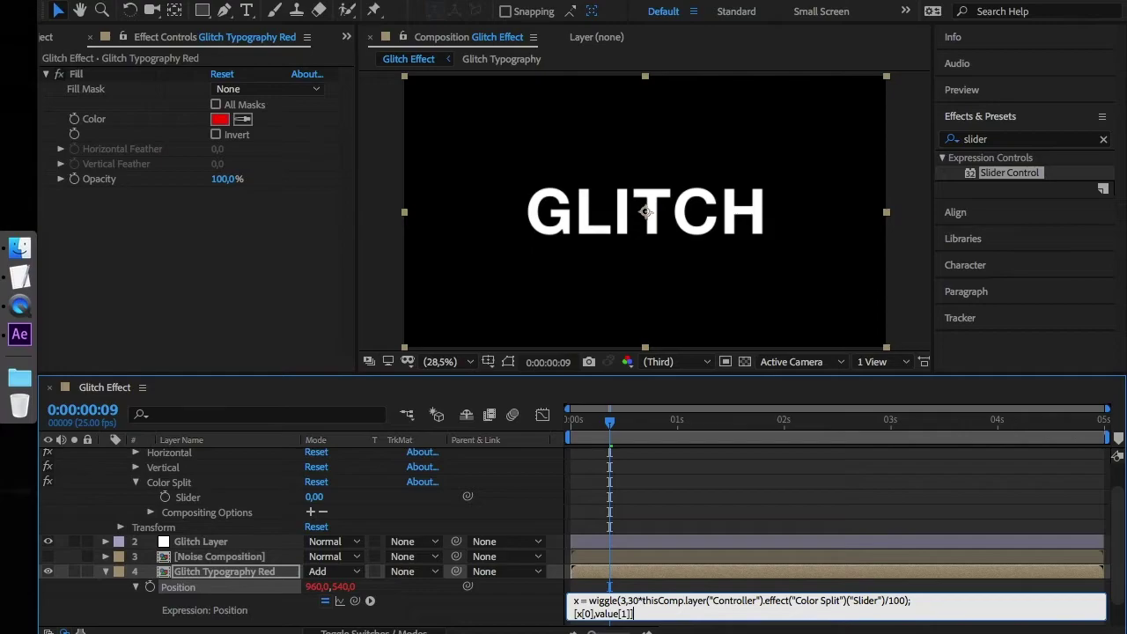
left_click(626, 513)
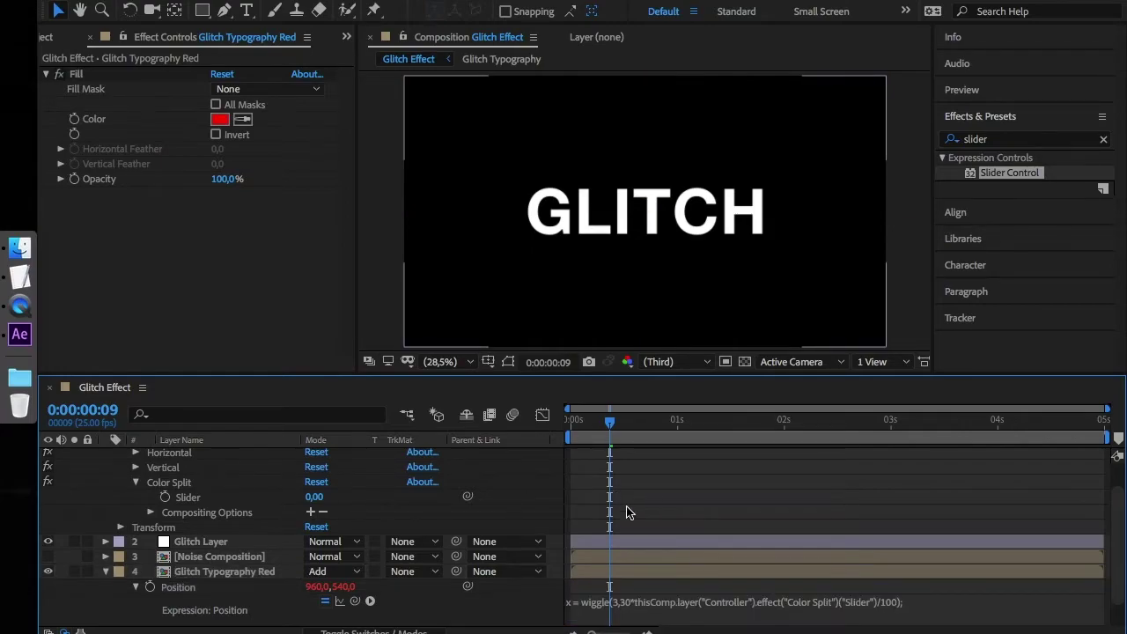
- Copy the red layer's wiggle expression onto Glitch Typography Green's Position
left_click(629, 610)
key("ctrl+c")
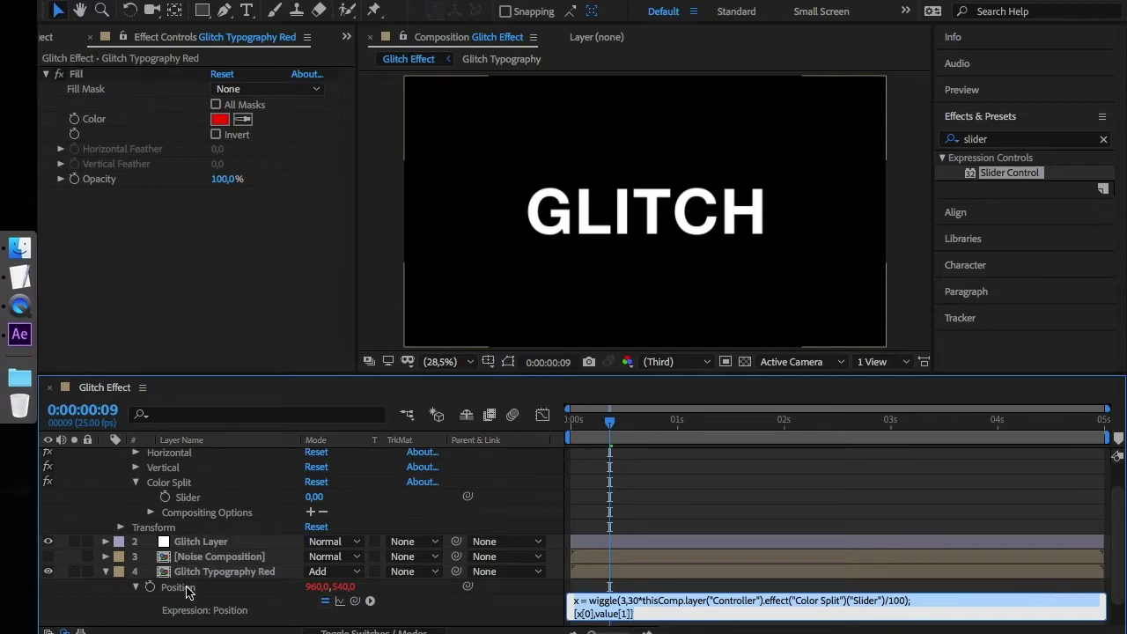
left_click(106, 573)
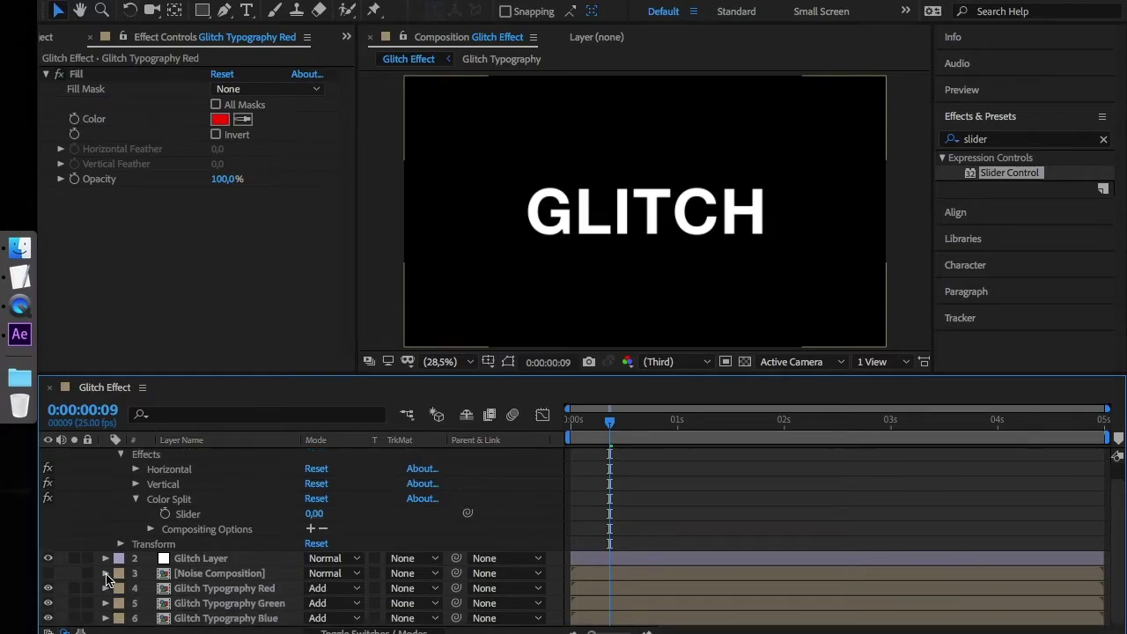
left_click(198, 604)
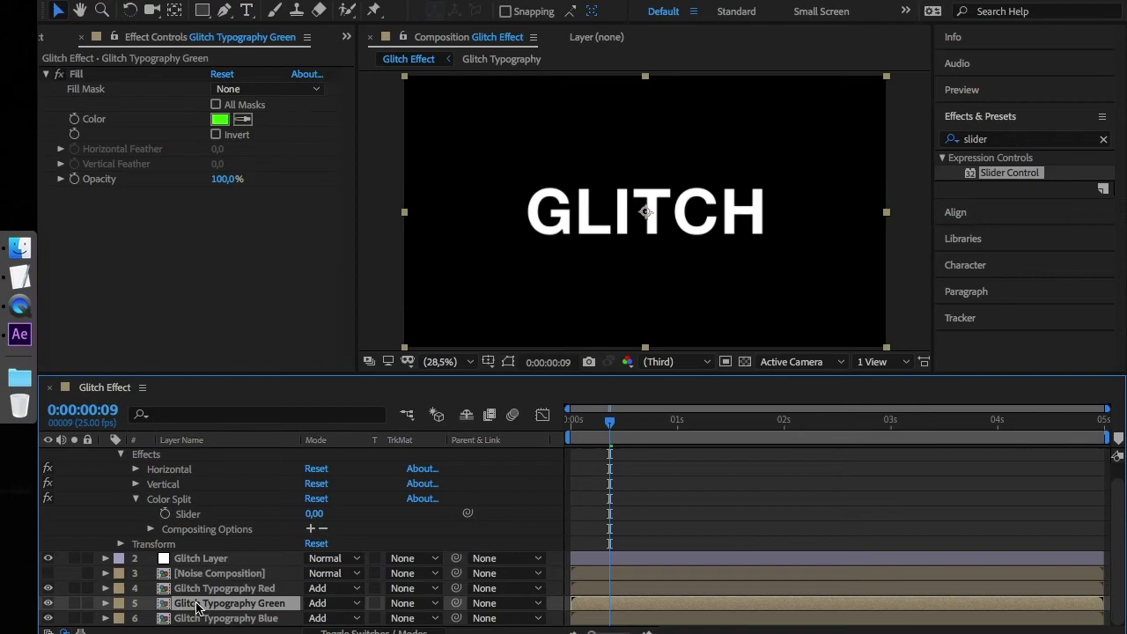
key("p")
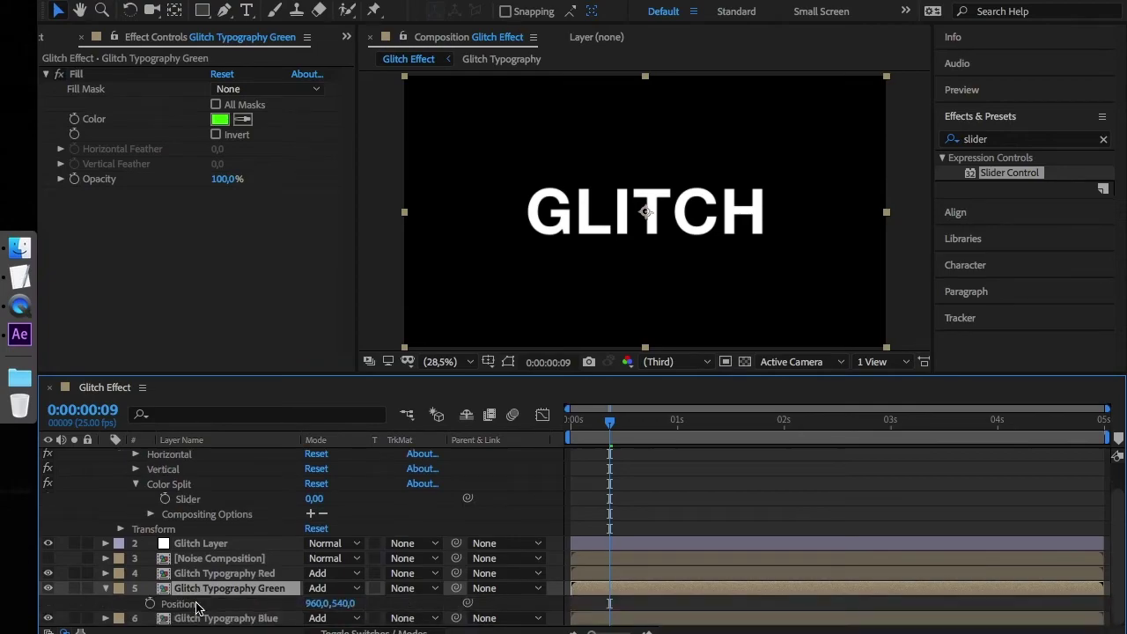
left_click(150, 604, "alt")
key("ctrl+v")
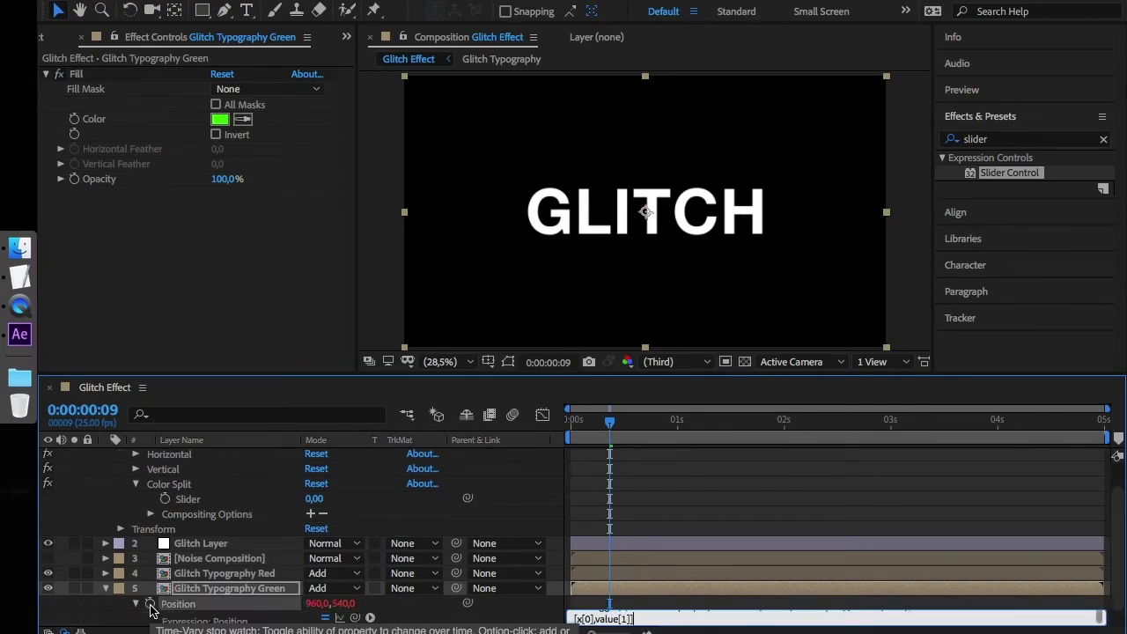
left_click(750, 528)
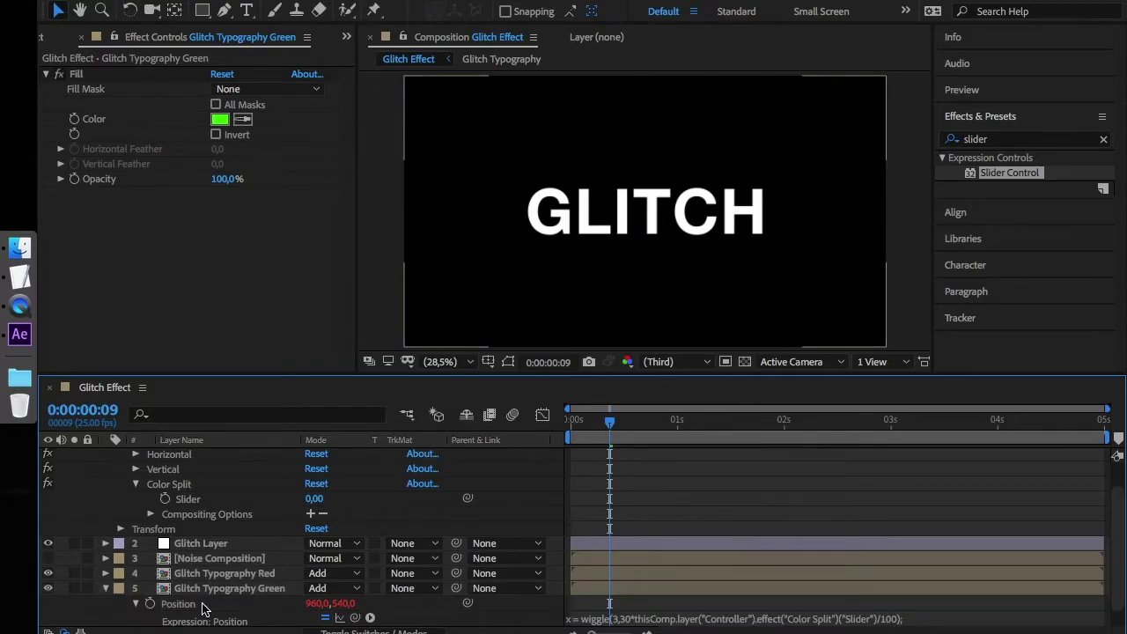
left_click(105, 589)
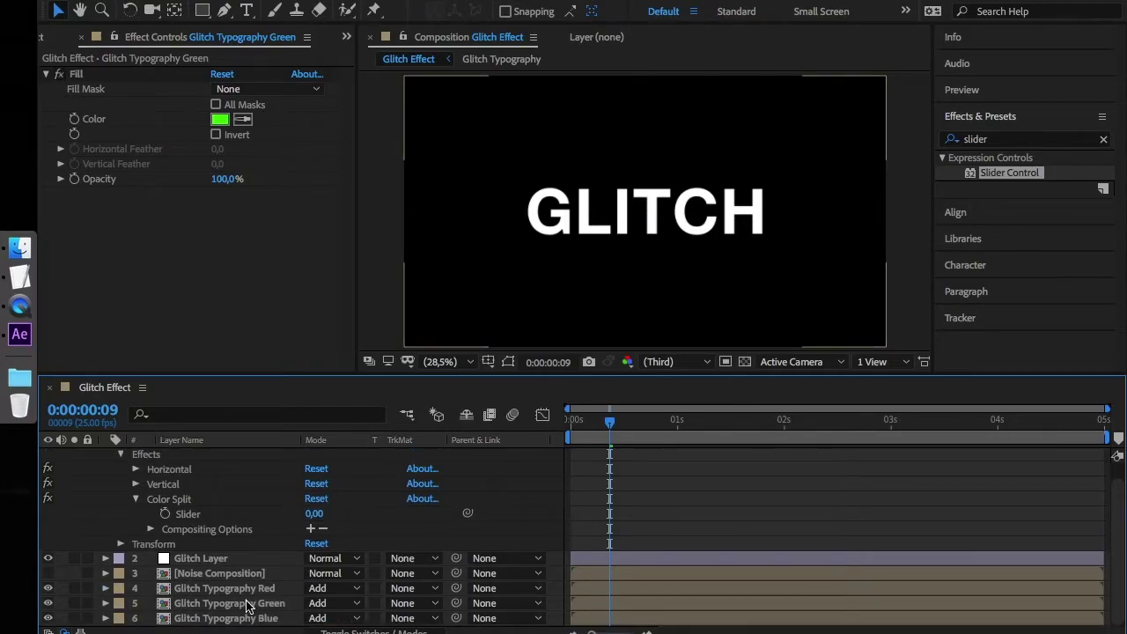
- Start a Position expression on Glitch Typography Blue
left_click(184, 620)
key("p")
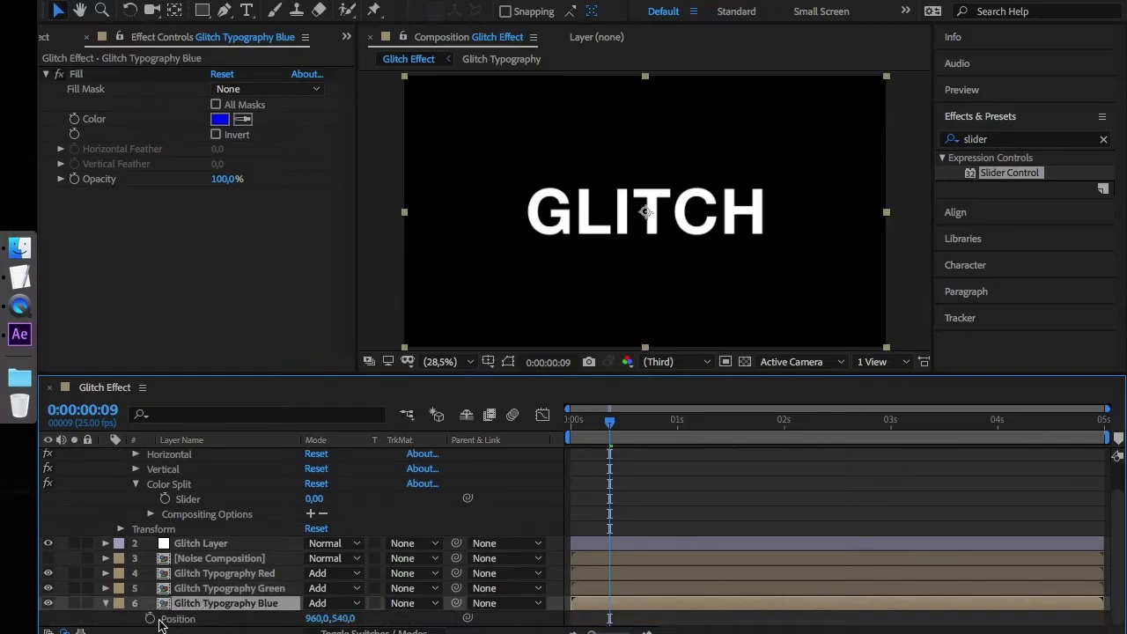
left_click(150, 623, "alt")
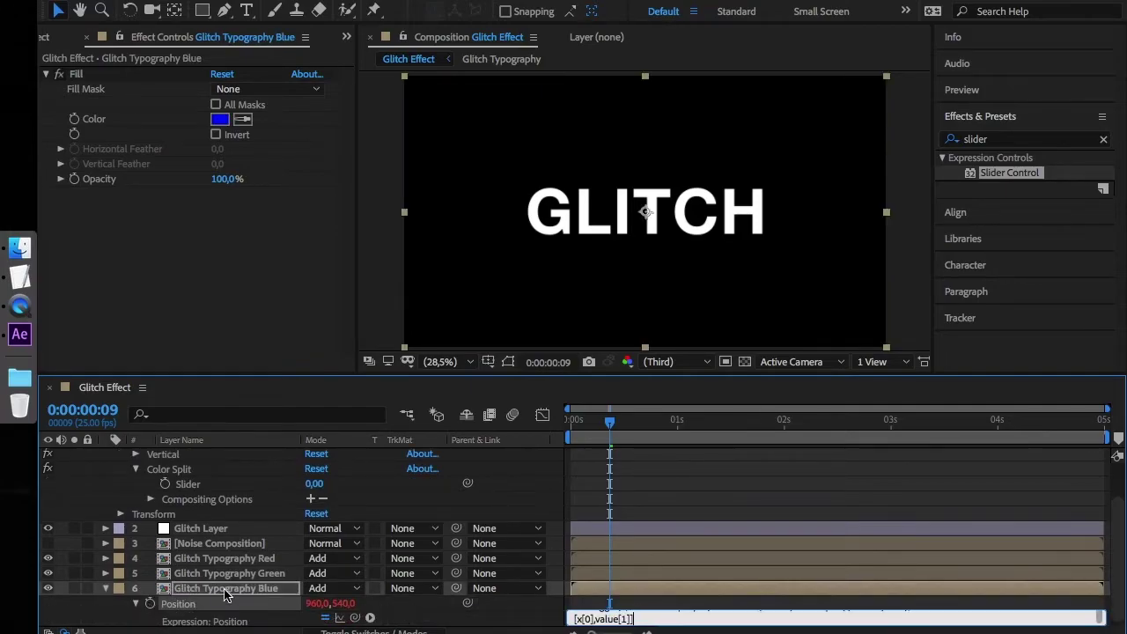
- Paste the wiggle expression into Blue's Position and select the Controller layer
key("super+v")
left_click(657, 503)
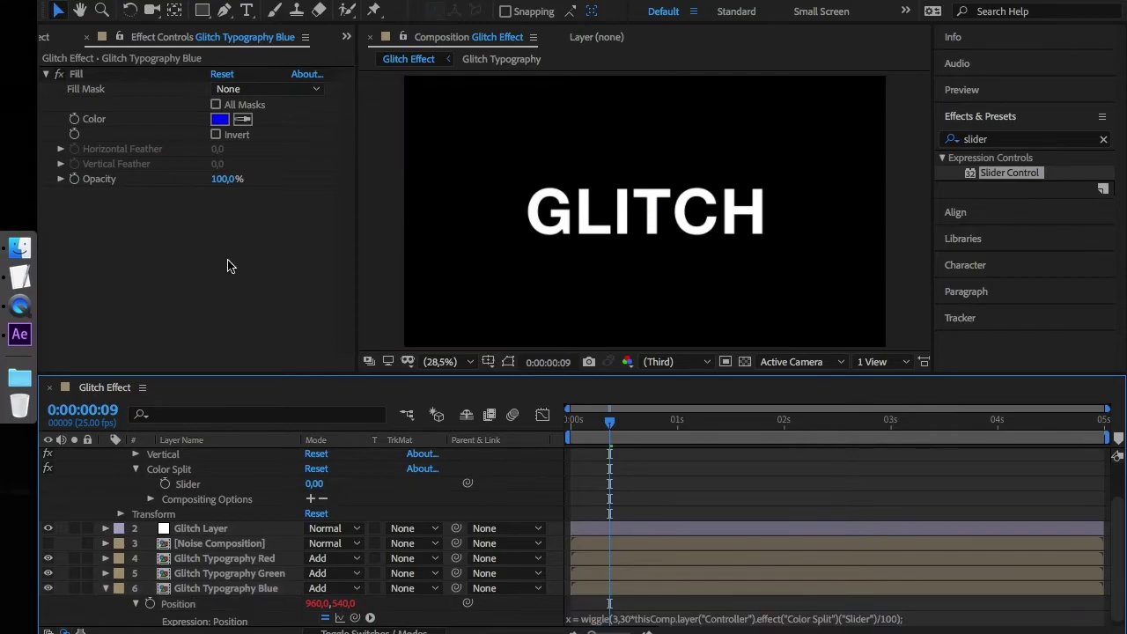
scroll(191, 471, "up", 3)
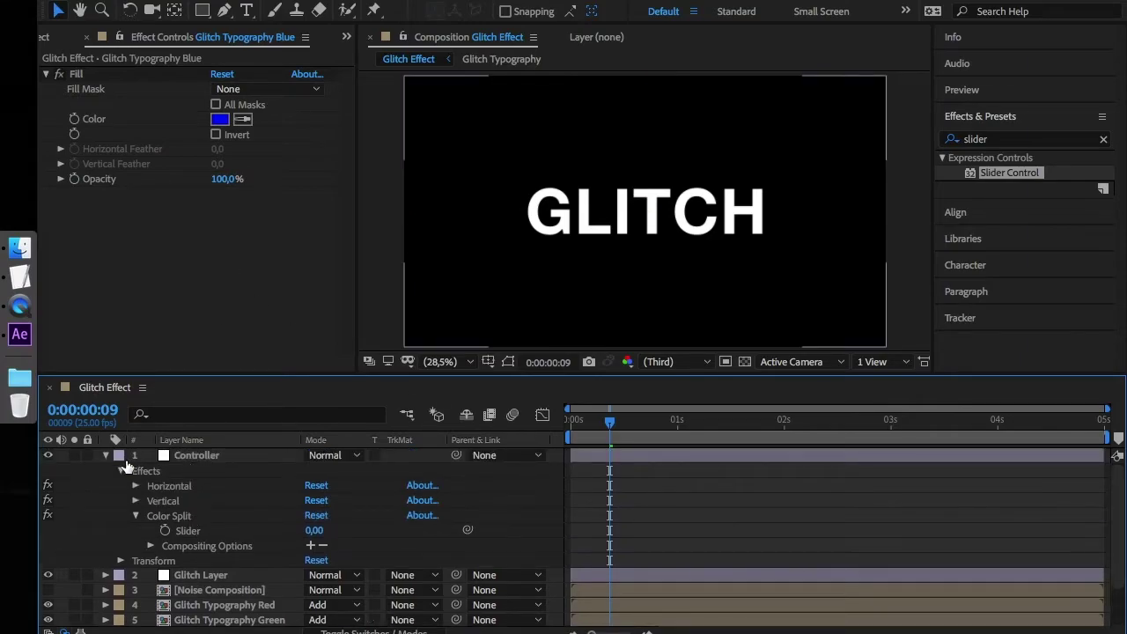
left_click(106, 455)
left_click(174, 459)
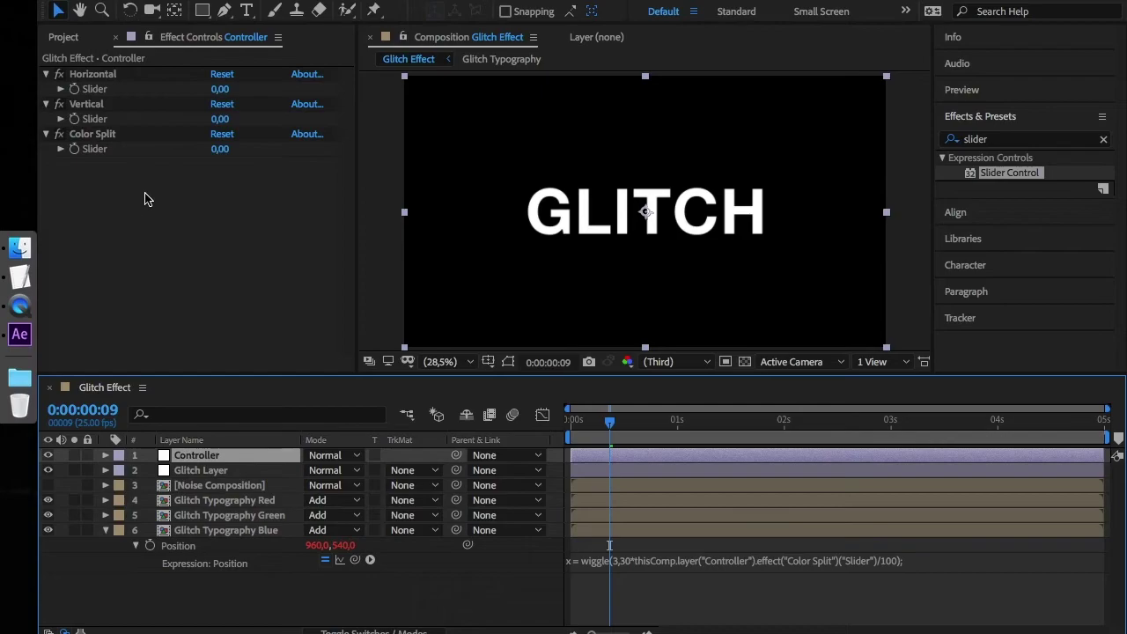
- Scrub Color Split to preview the RGB fringing, then set it back to 0
left_click_drag(220, 151, 402, 167)
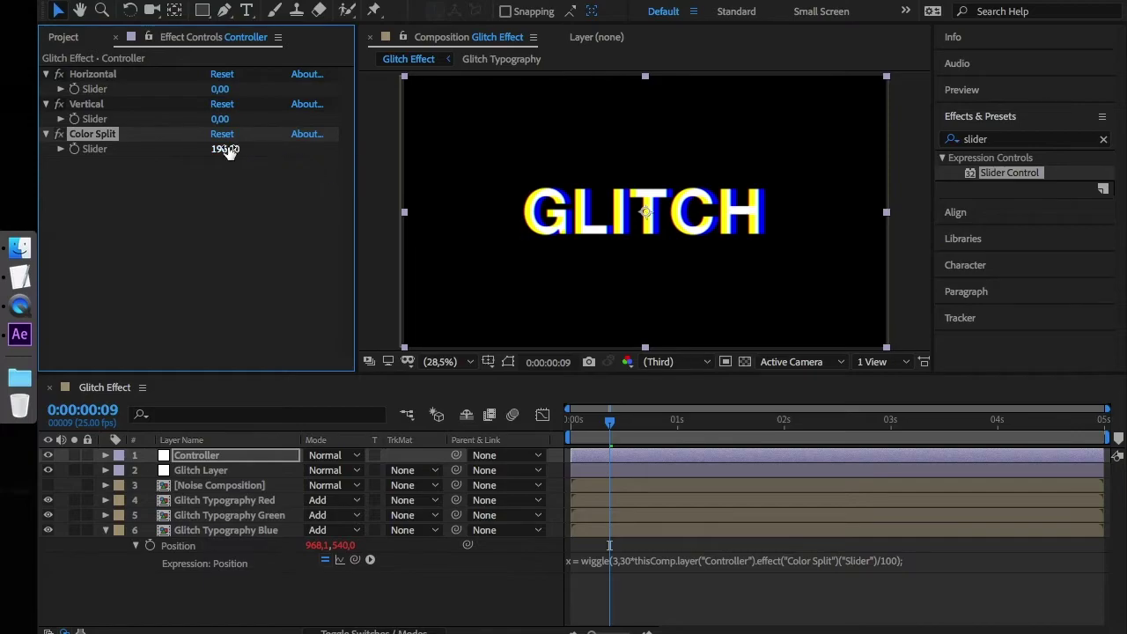
mouse_move(225, 151)
left_mouse_down()
mouse_move(139, 151)
mouse_move(239, 153)
left_mouse_up()
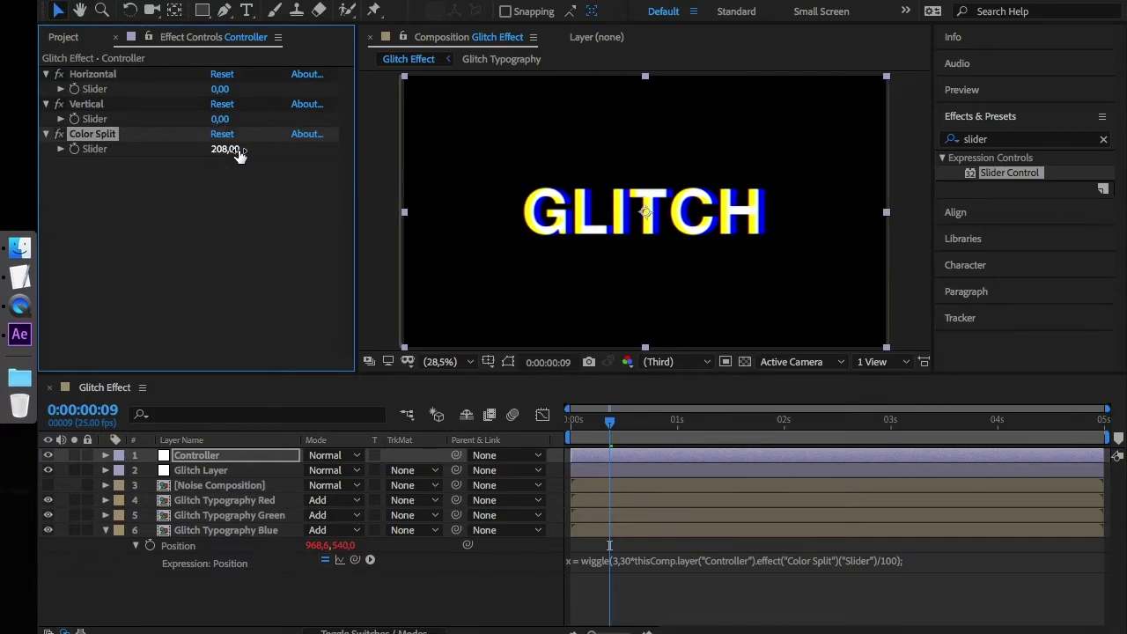
key("ctrl+z")
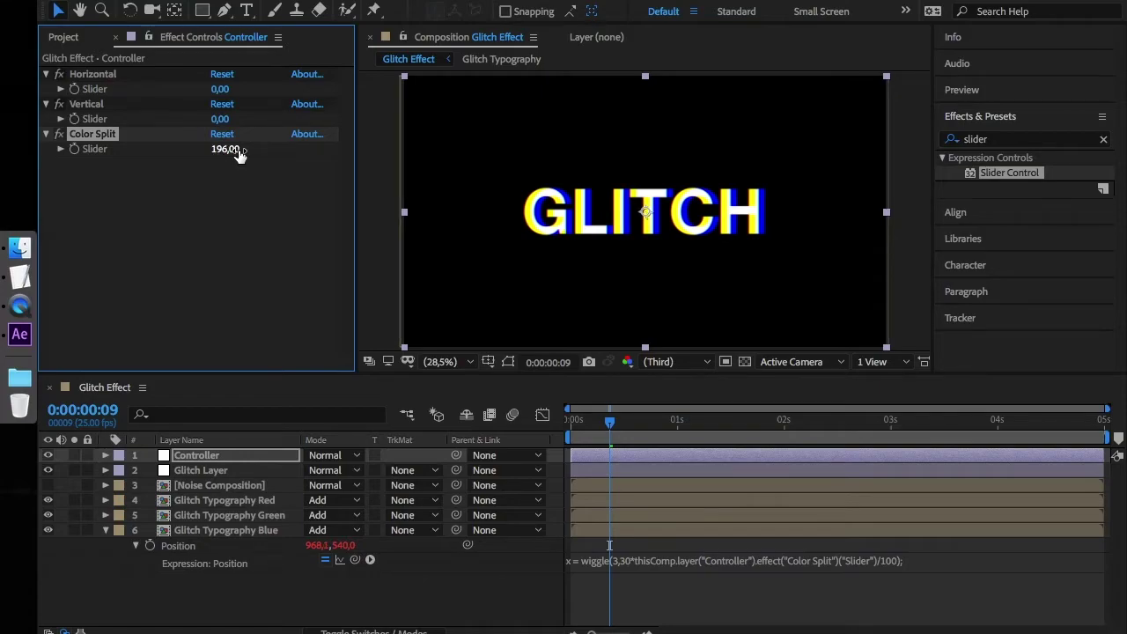
left_click(237, 151)
type("0")
key("Return")
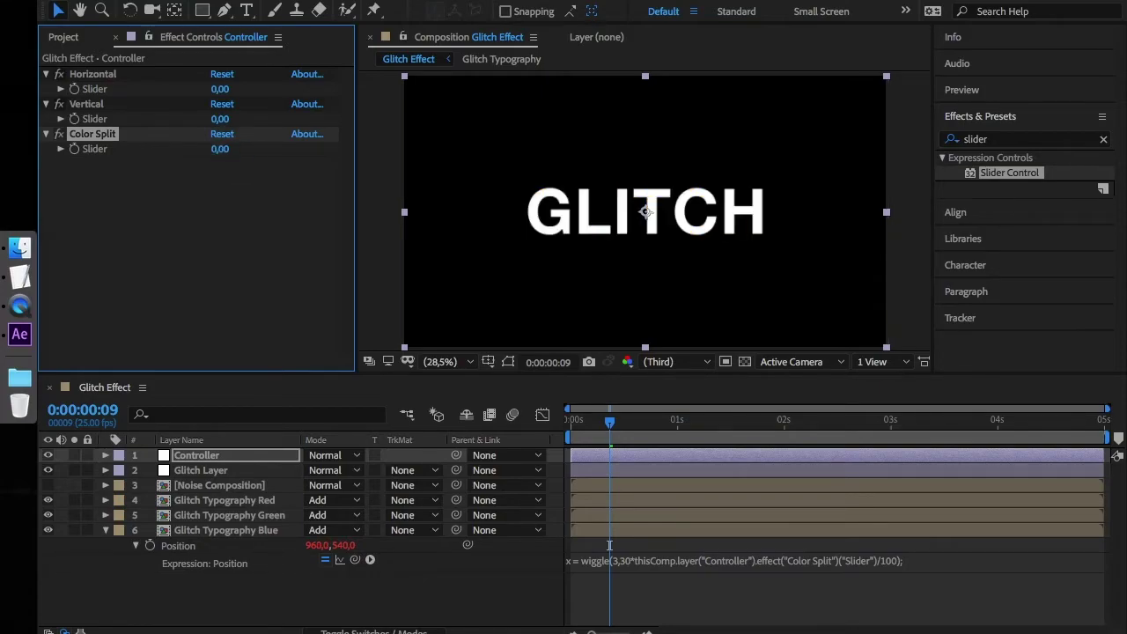
left_click(105, 550)
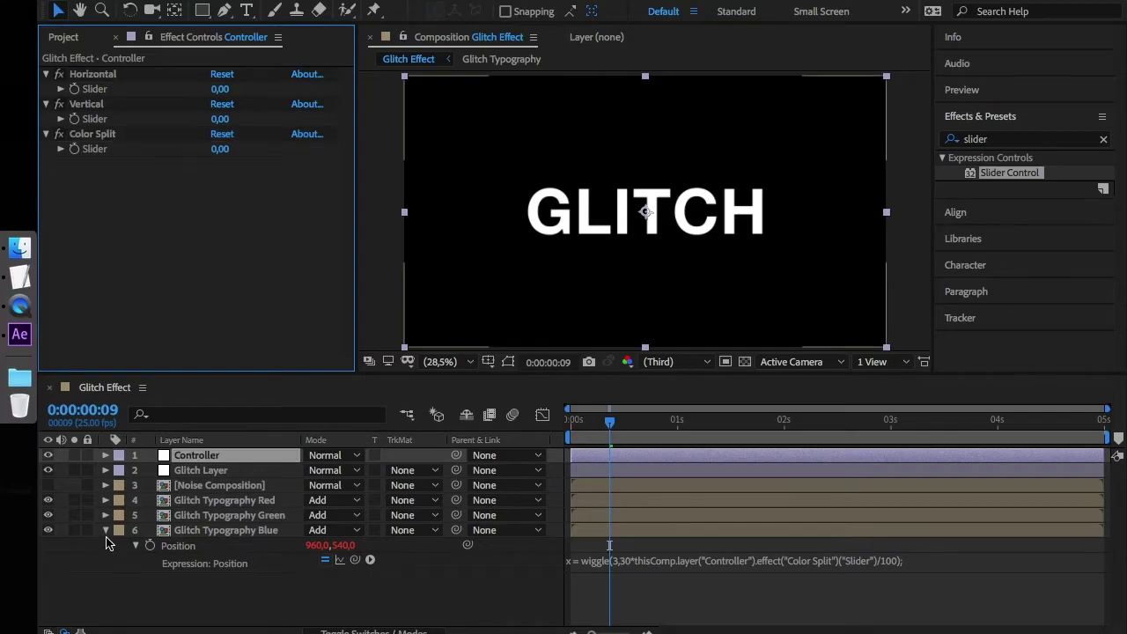
left_click(106, 532)
left_click(174, 584)
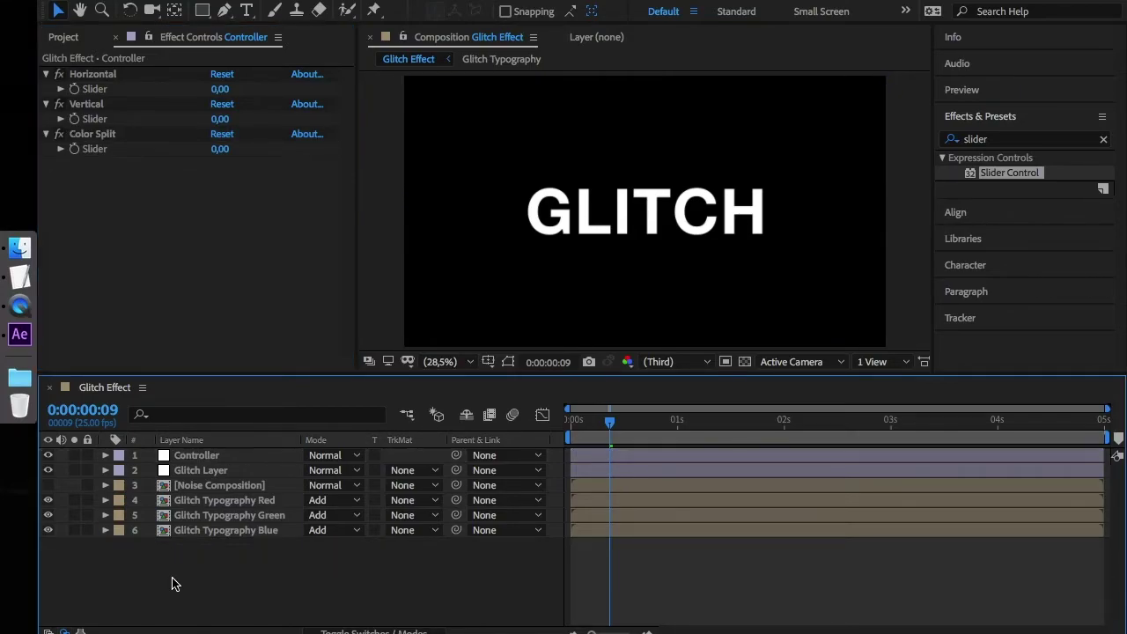
- Create a new adjustment layer named Bad Tv Screen
right_click(173, 584)
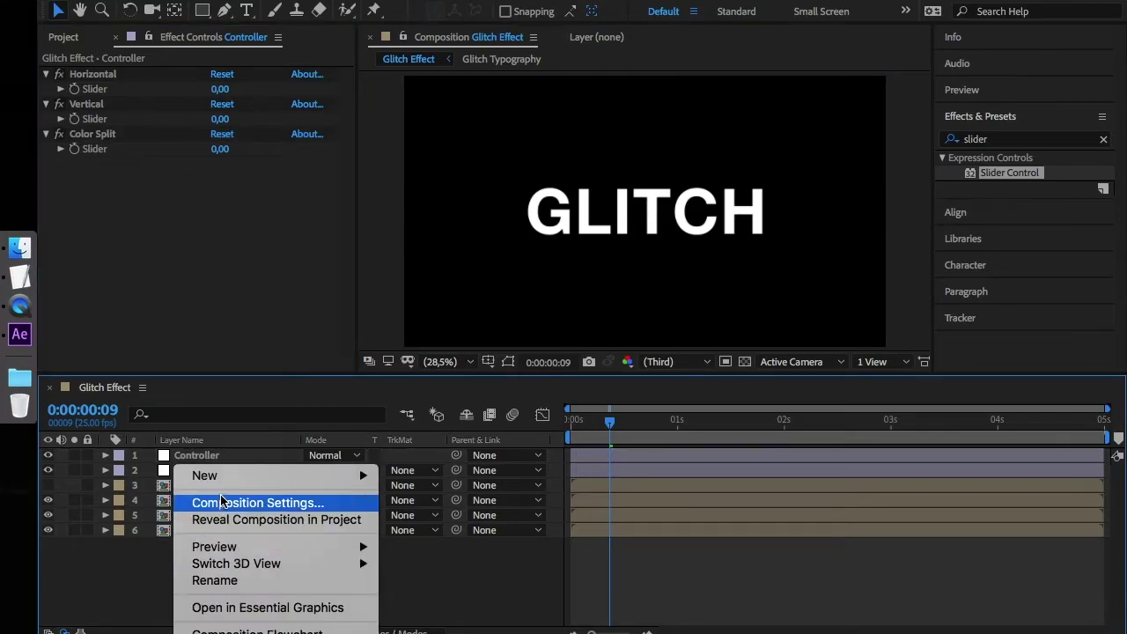
mouse_move(233, 480)
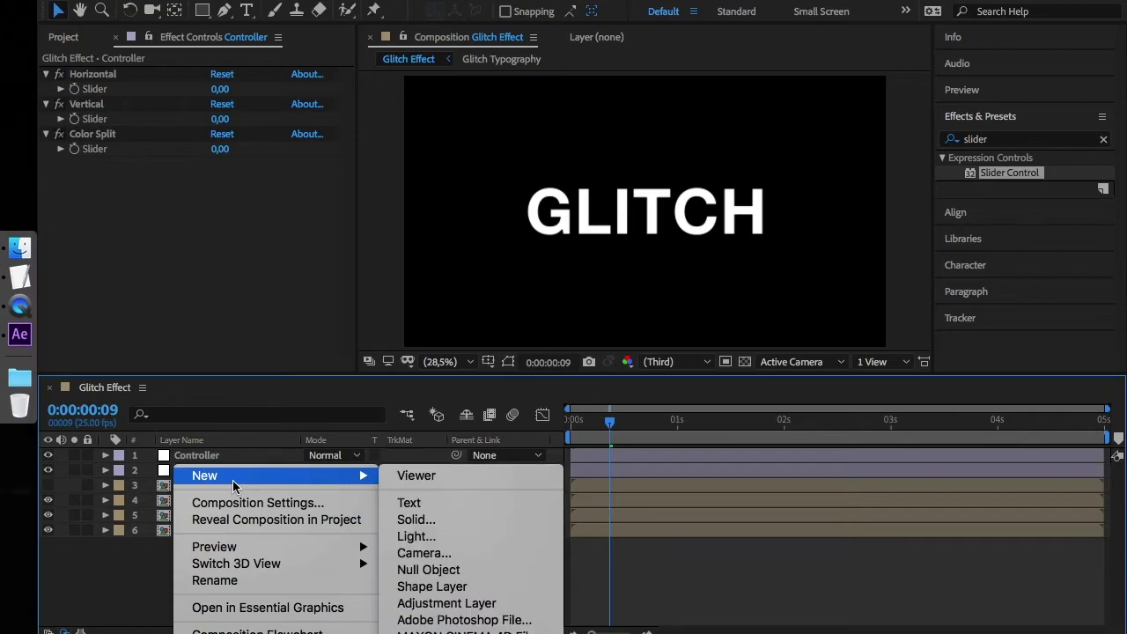
left_click(462, 604)
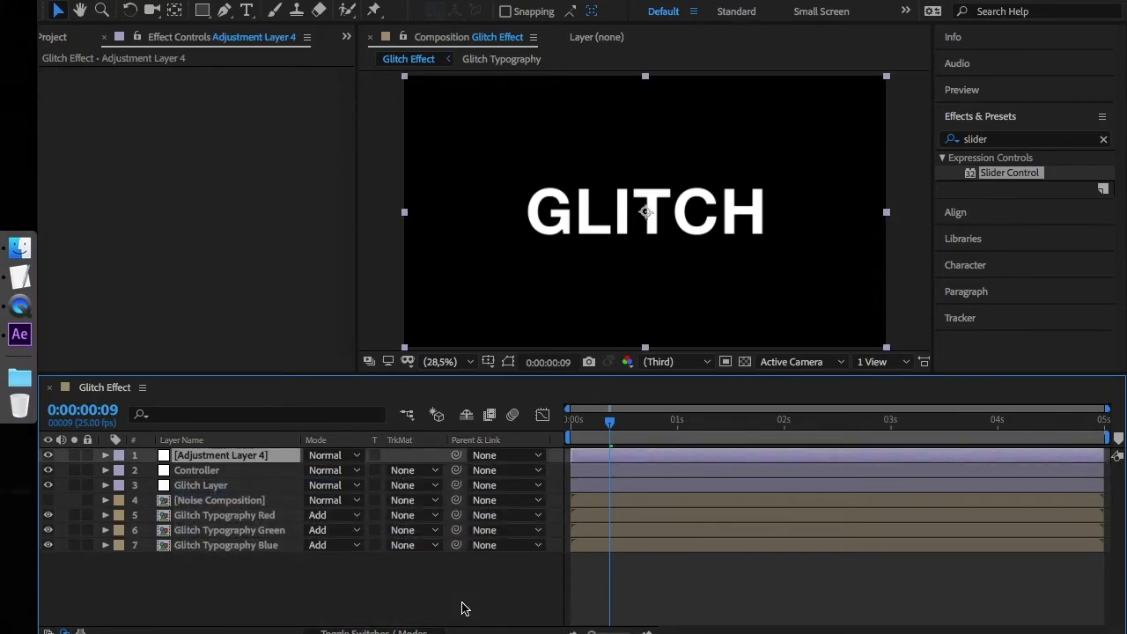
key("Return")
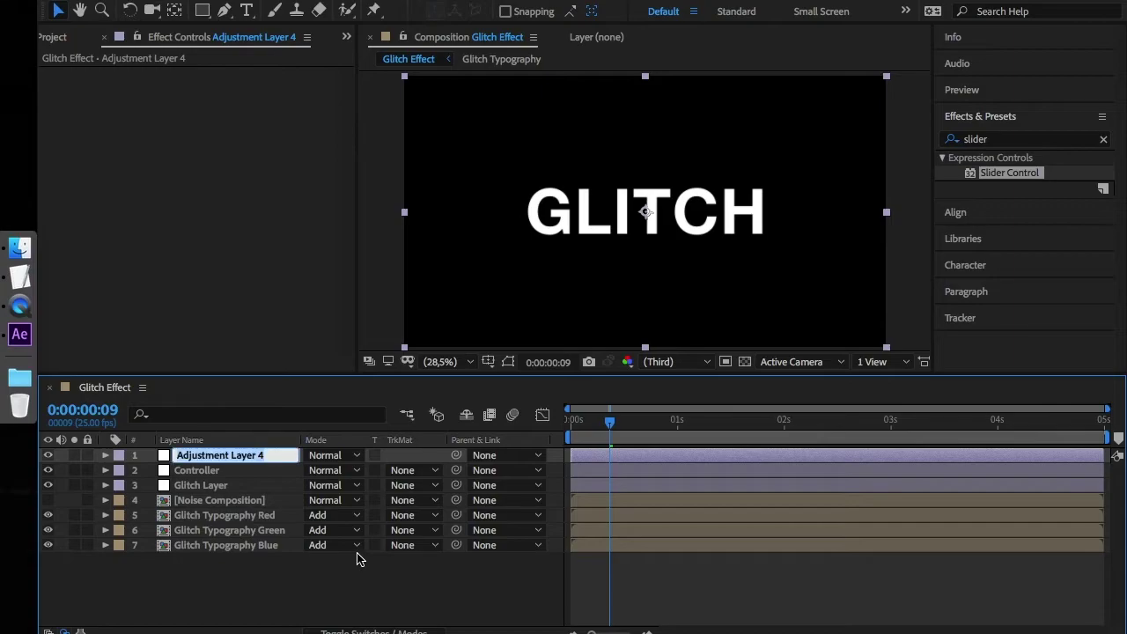
type("Bad Tv S")
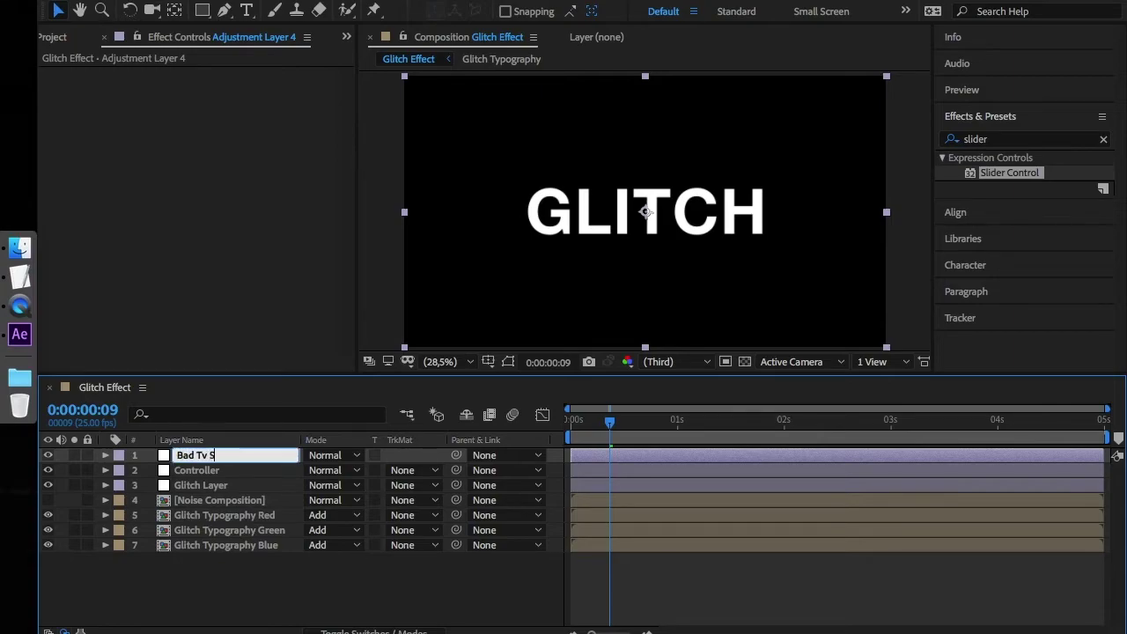
type("een")
key("Return")
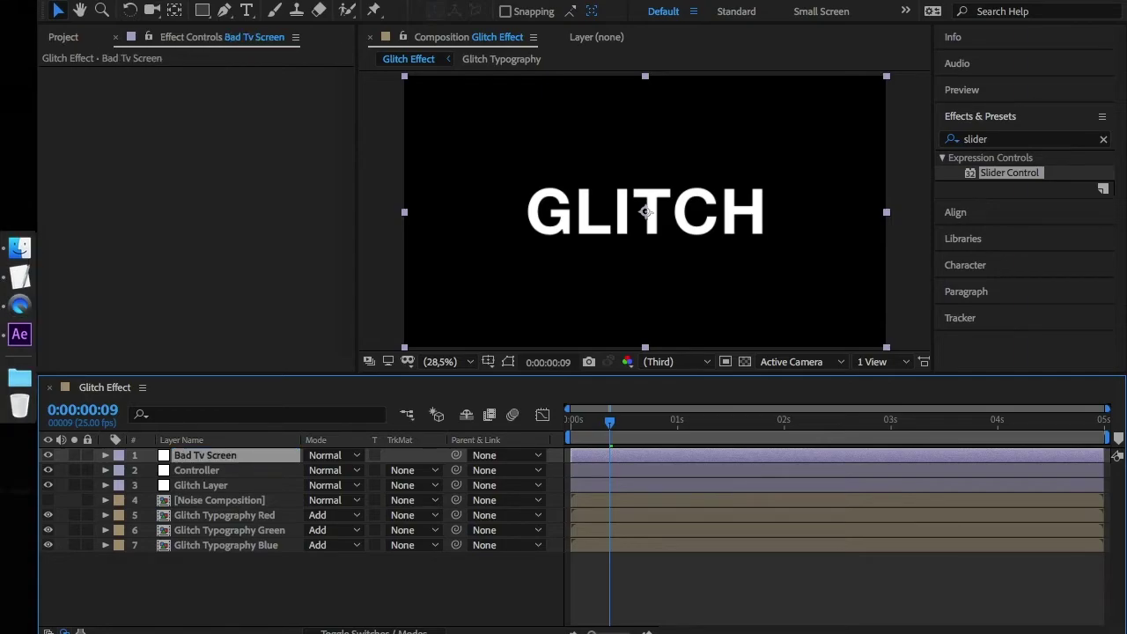
- Apply the Bad TV 2 - old preset to it and move it below Controller
left_click(1026, 146)
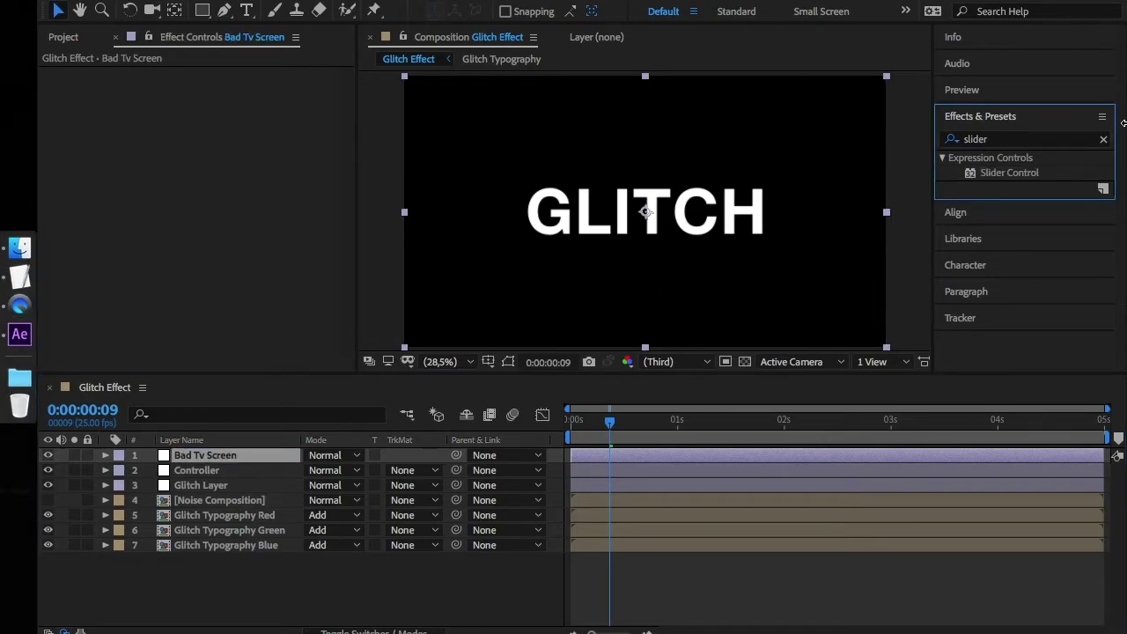
double_click(1073, 144)
type("bad")
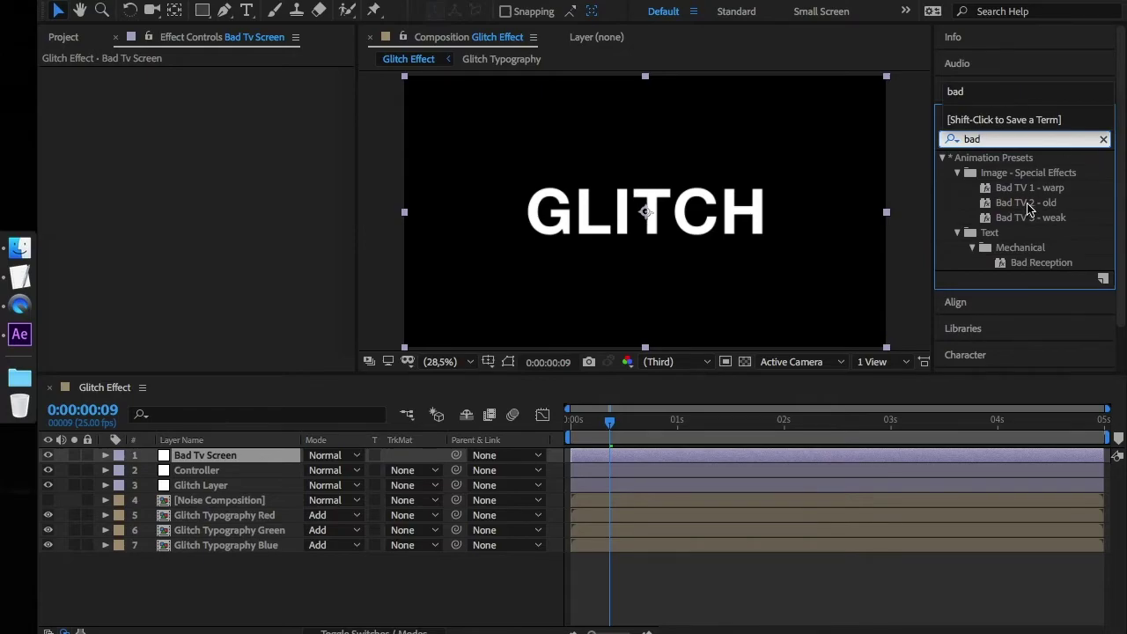
left_click_drag(1027, 208, 637, 453)
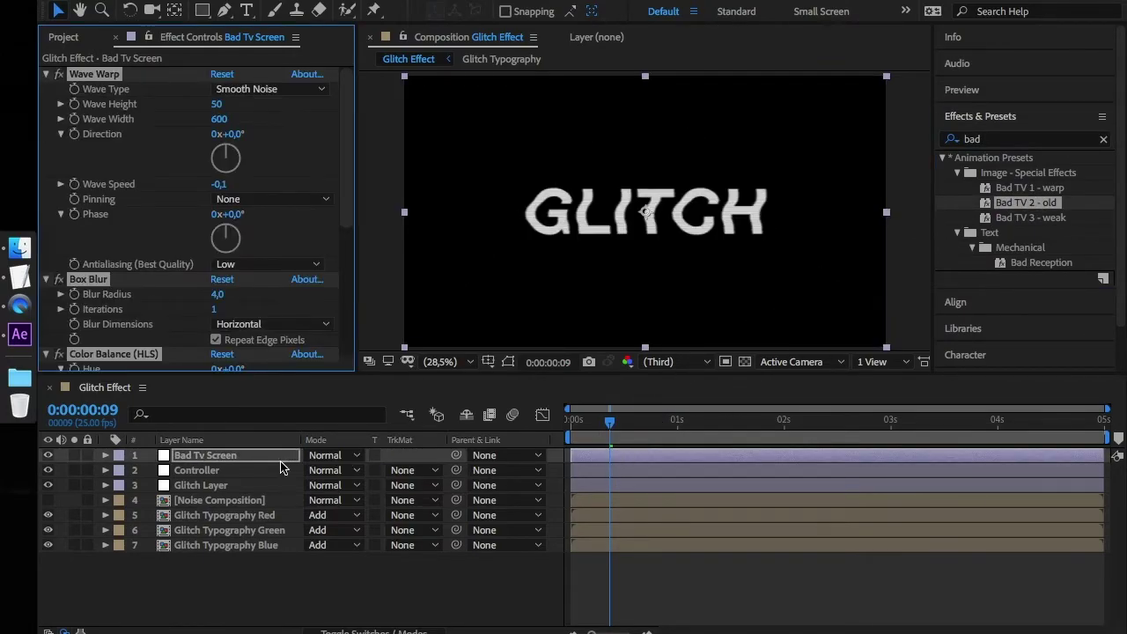
left_click_drag(198, 460, 197, 485)
- Add a Slider Control named Distortion to the Controller layer
left_click(200, 456)
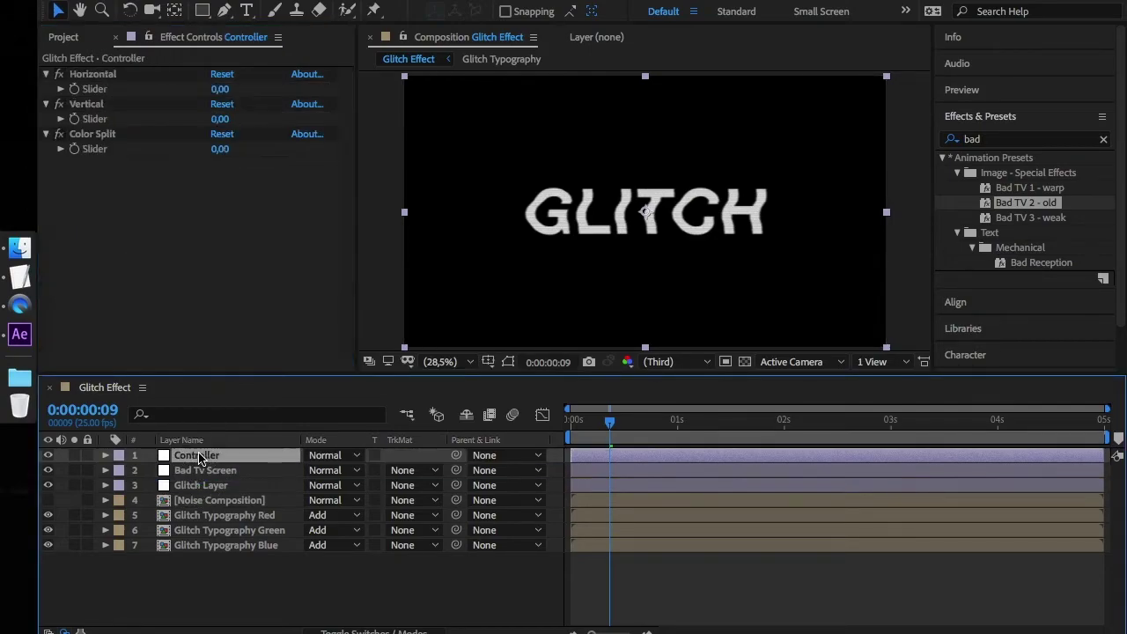
left_click(972, 145)
type("slider")
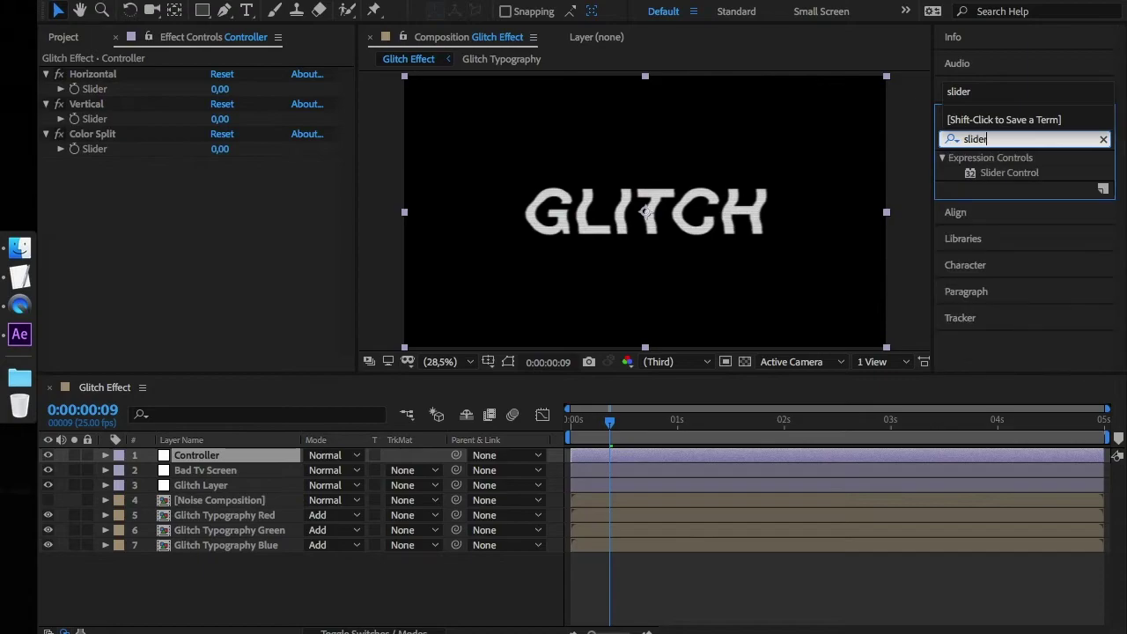
left_click_drag(1016, 180, 117, 175)
key("Return")
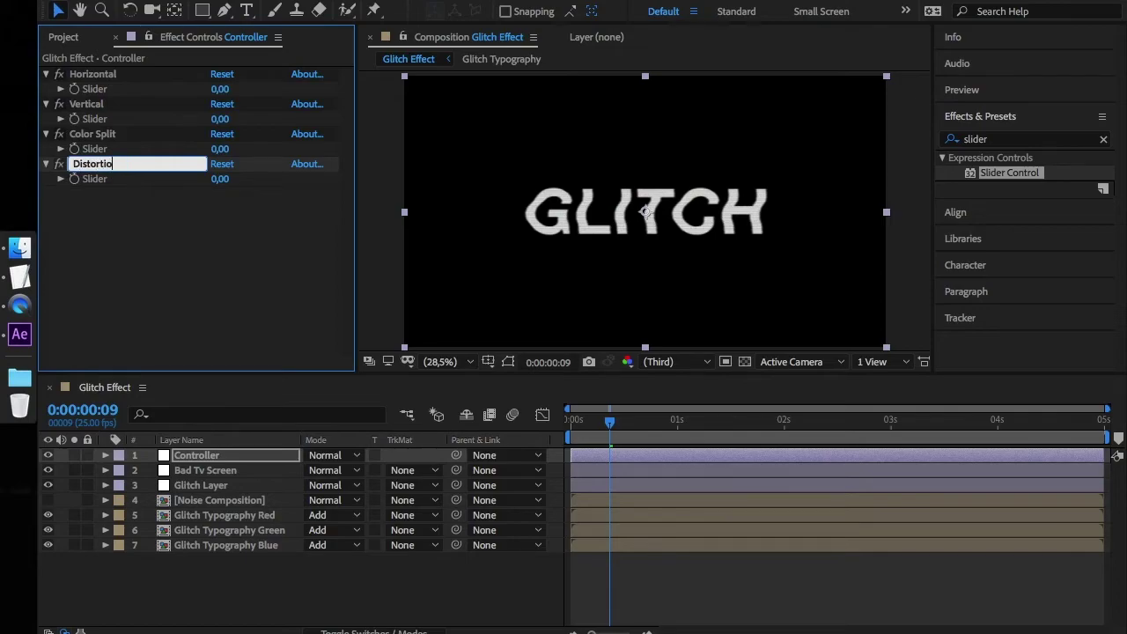
type("Distortion")
key("Return")
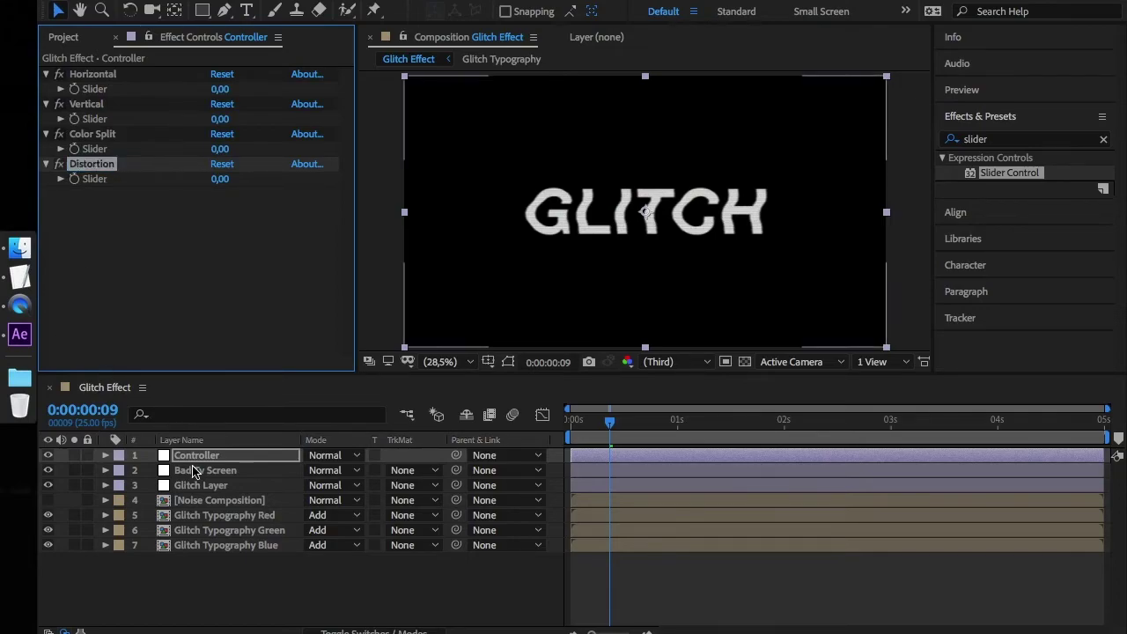
- Link Bad Tv Screen's Opacity to the Distortion slider with an expression
left_click(194, 471)
key("t")
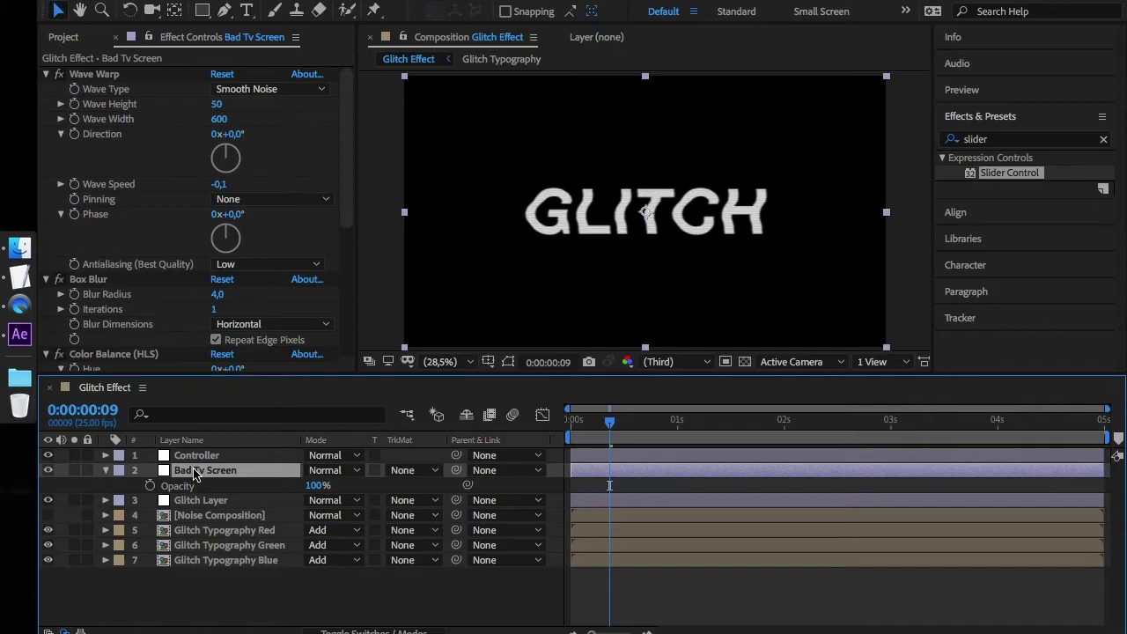
mouse_move(466, 491)
left_mouse_down()
mouse_move(265, 388)
mouse_move(481, 493)
left_mouse_up()
left_click(244, 455)
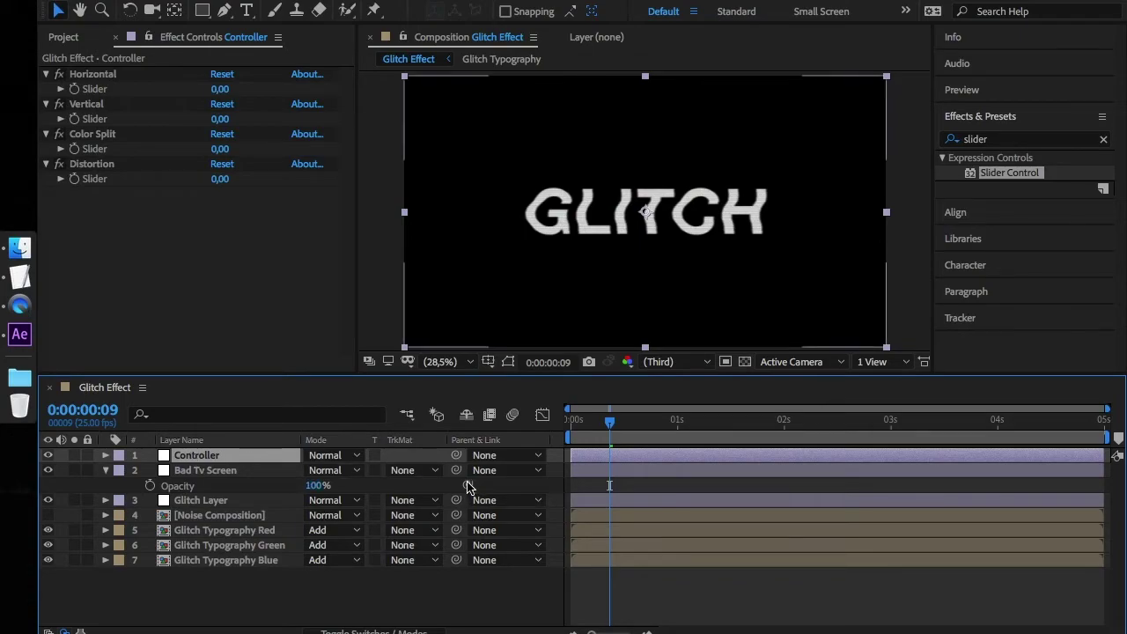
left_click_drag(467, 485, 95, 185)
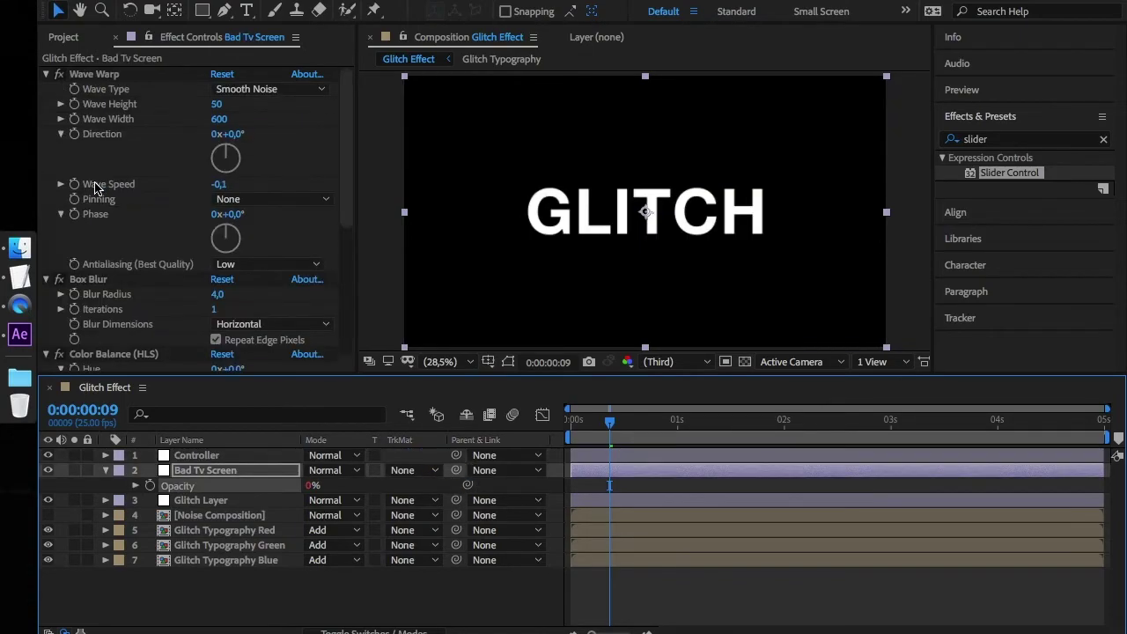
- Import Glitch Fade.wav from Downloads and add it to the timeline
left_click(105, 470)
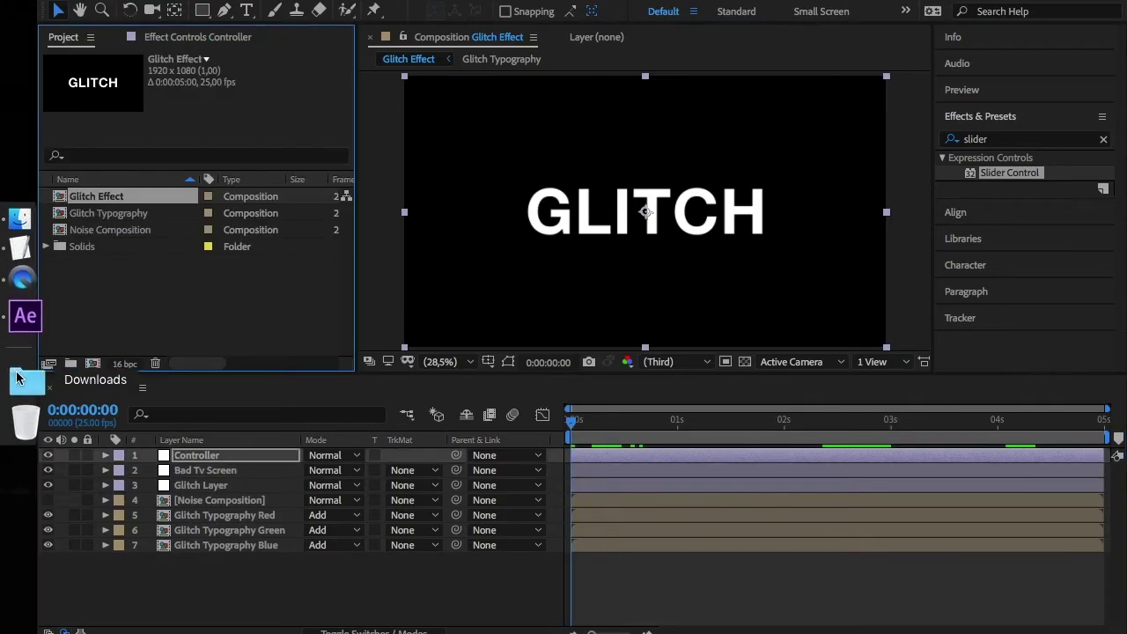
left_click(18, 377)
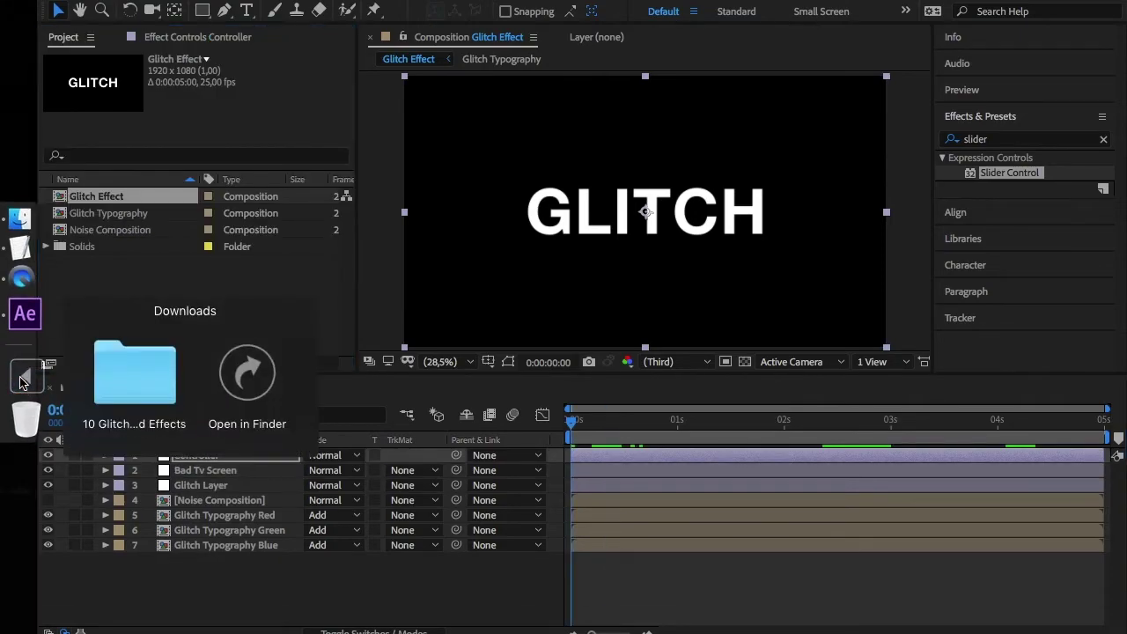
left_click(145, 368)
left_click_drag(350, 361, 149, 289)
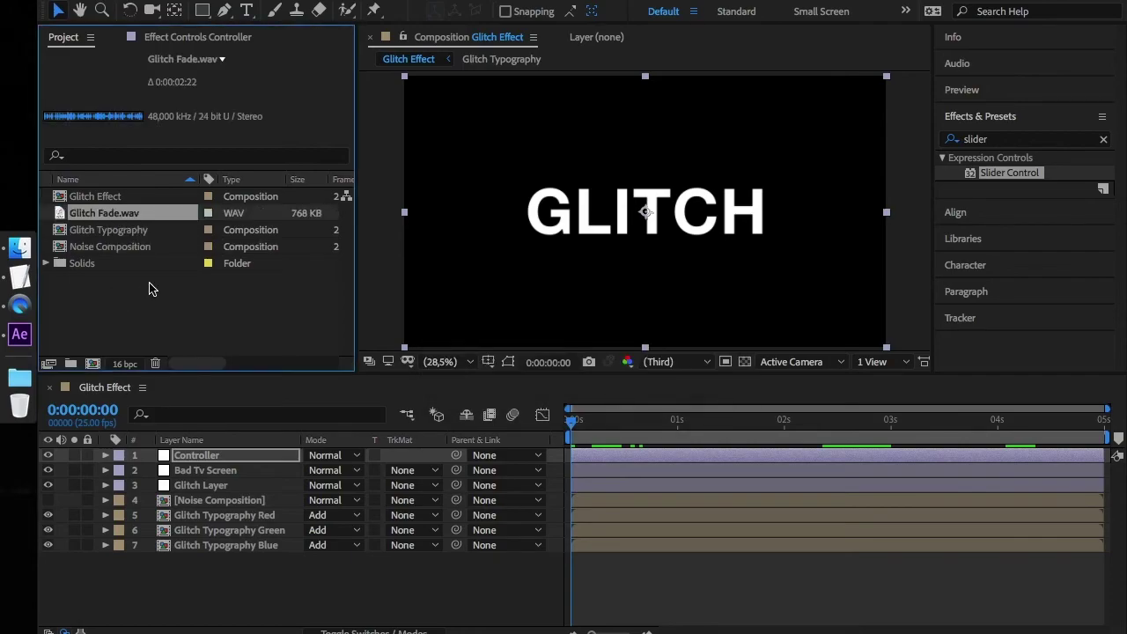
left_click_drag(114, 220, 573, 557)
left_click(595, 562)
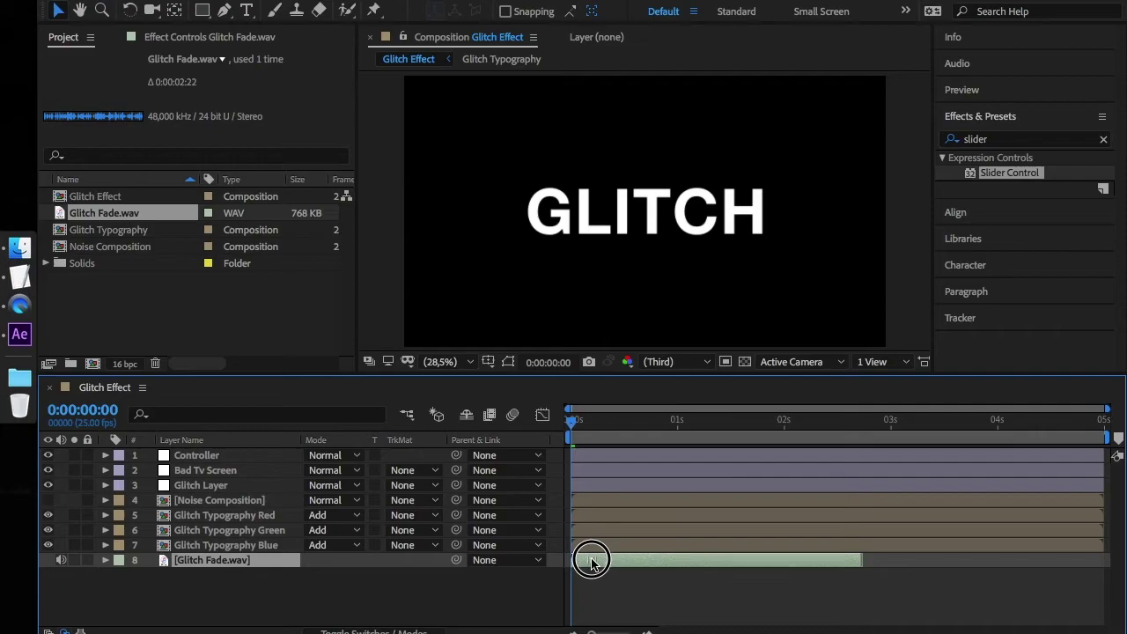
- Import Glitch Static.wav and place it in the timeline near 3 seconds
left_click(19, 383)
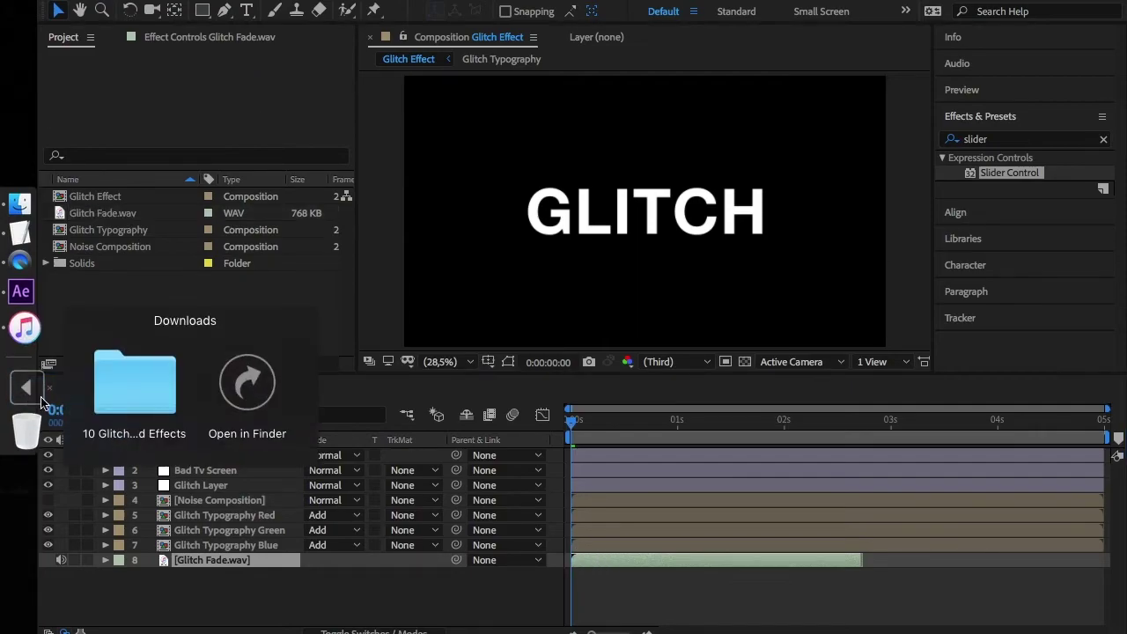
left_click(119, 385)
left_click_drag(132, 495, 128, 293)
left_click_drag(117, 240, 916, 577)
- Enable keyframing on the Controller's Vertical, Color Split and Distortion sliders, revealing their keyframes with U
left_click(197, 456)
left_click(187, 42)
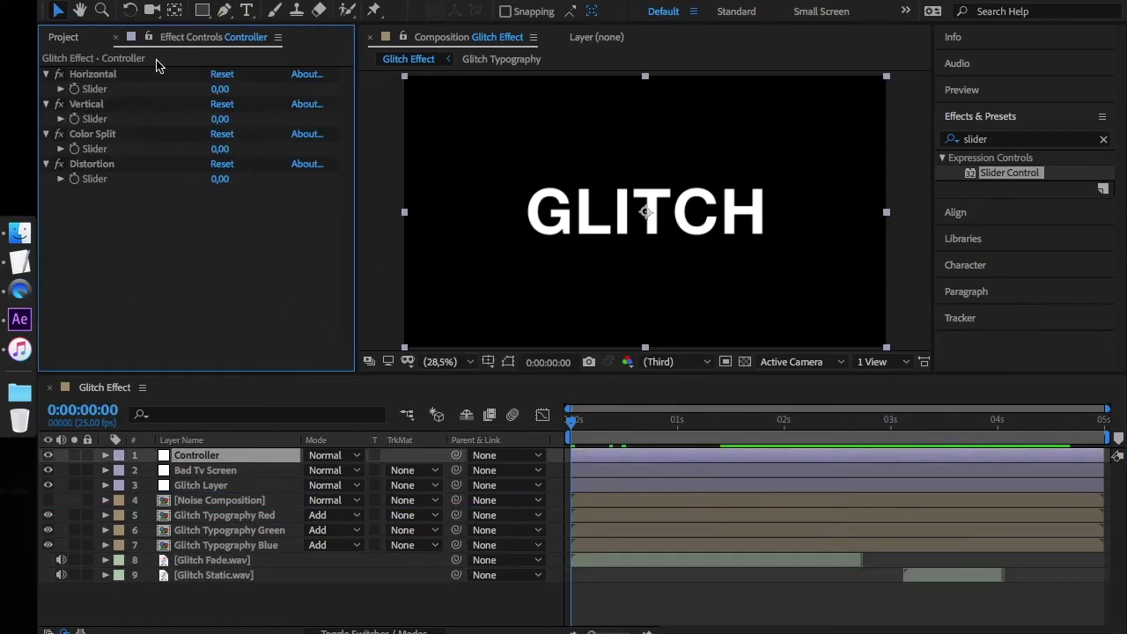
left_click(77, 104)
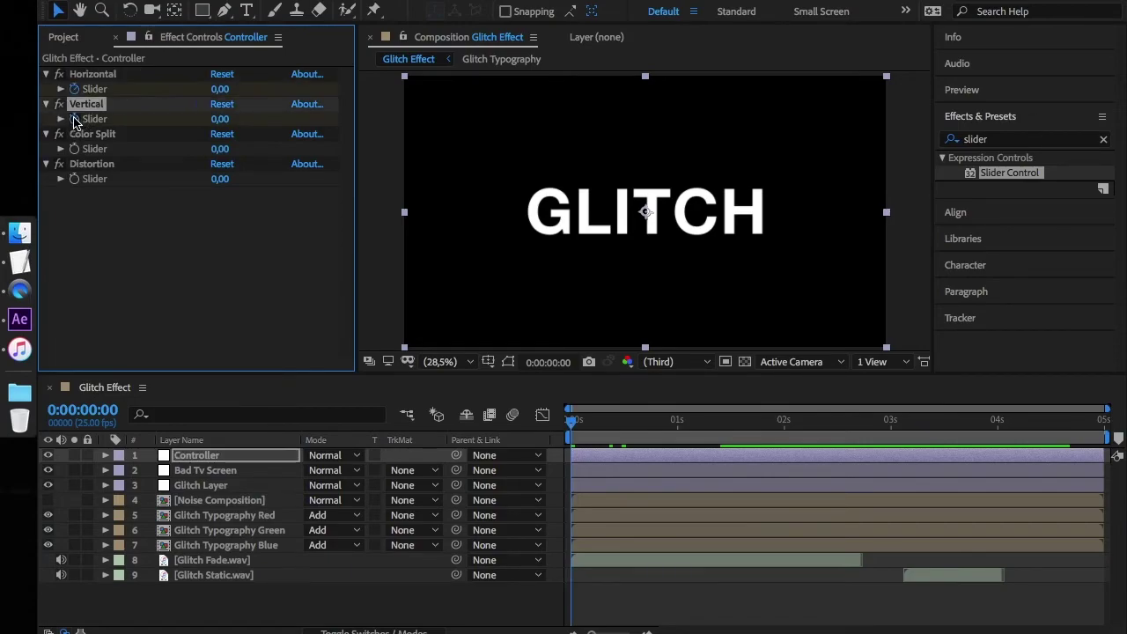
left_click(73, 150)
left_click(75, 181)
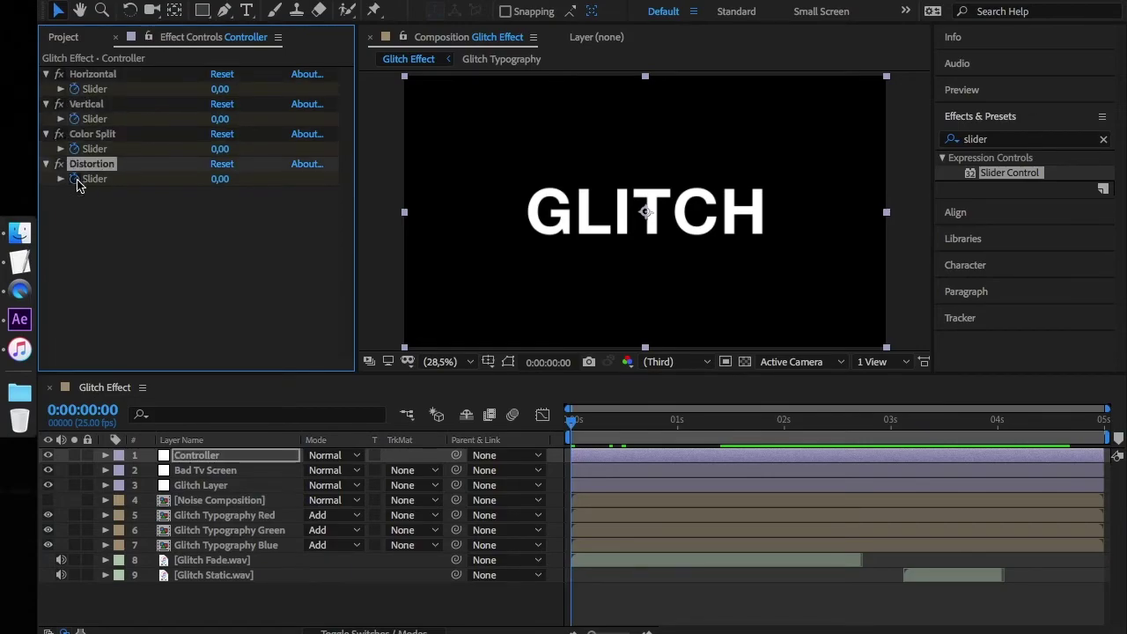
key("u")
- Keyframe the Vertical slider to -7 around frame 9, then back to 0, and preview from frame 3
left_click_drag(571, 421, 611, 429)
left_click(220, 119)
type("-7")
key("Return")
type("0")
key("Return")
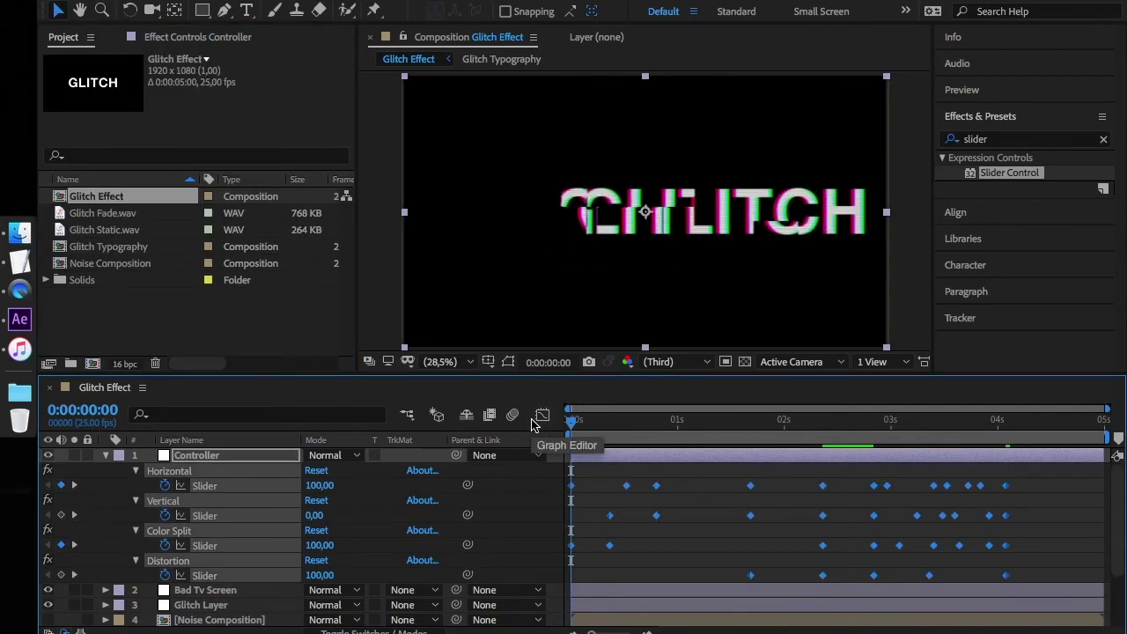
left_click(583, 421)
key("space")
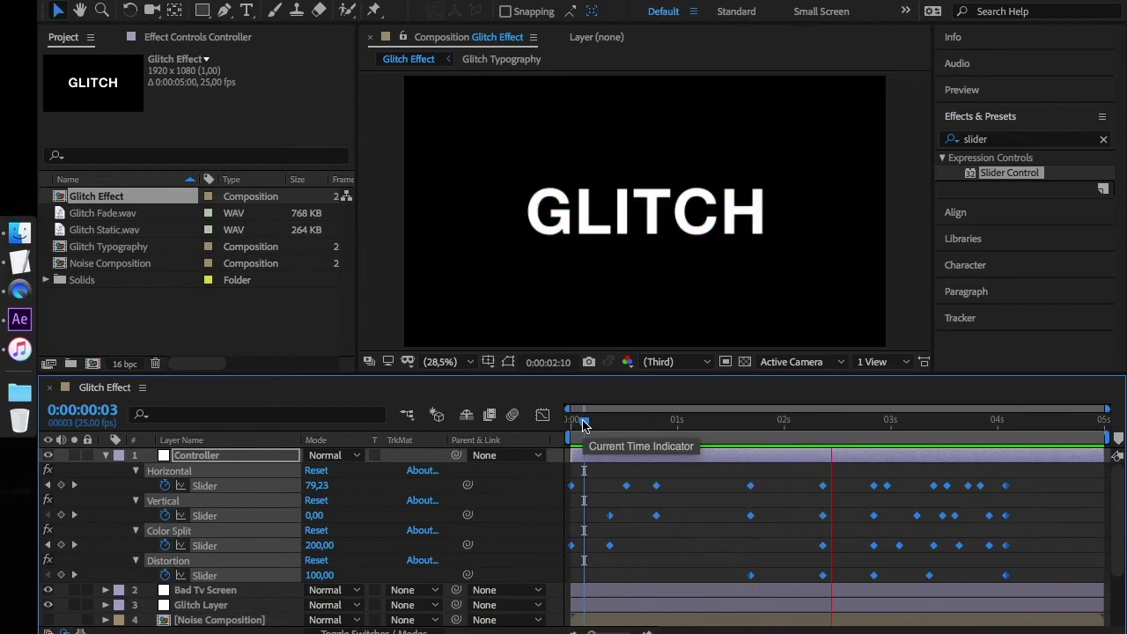
- Shift Glitch Static.wav slightly earlier, just before the 3-second mark, and preview the animation with the static sound
key("space")
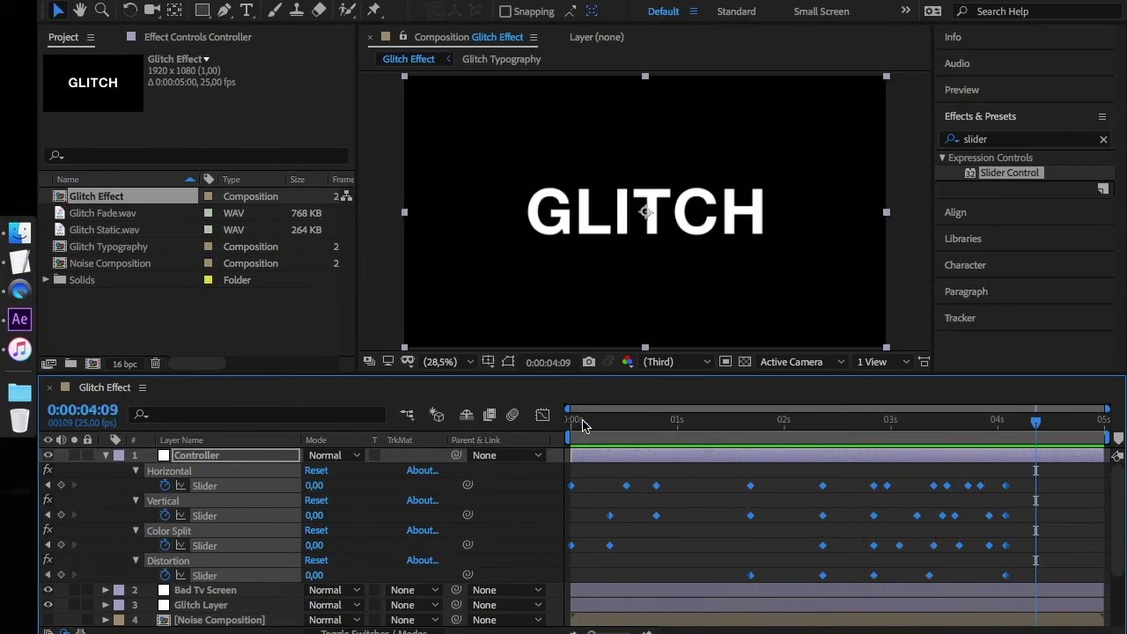
left_click(107, 457)
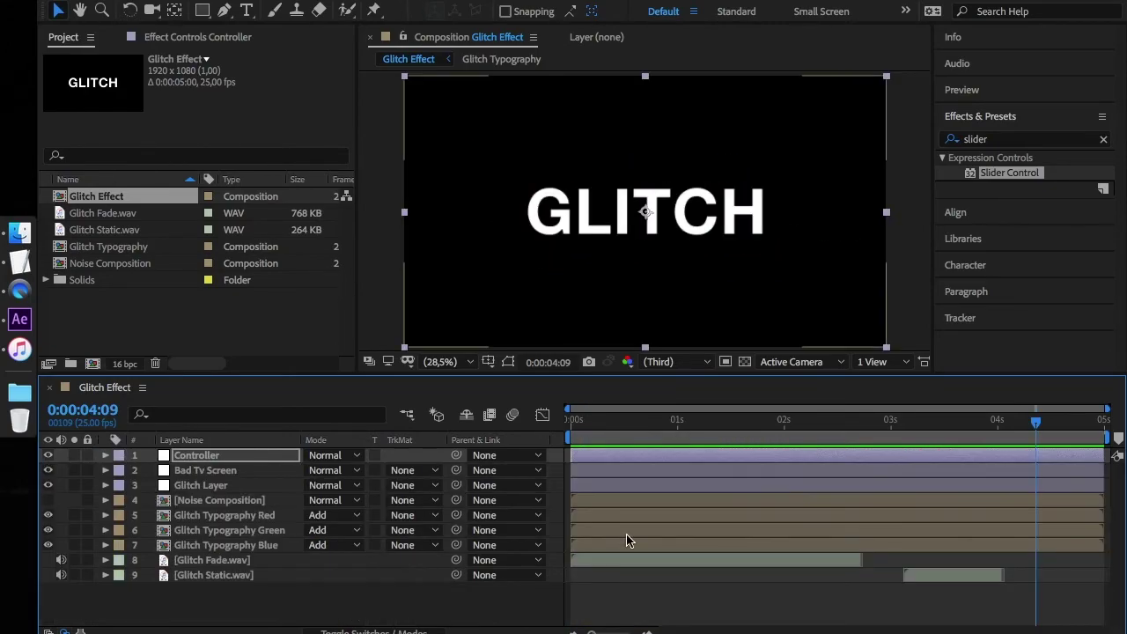
left_click_drag(966, 586, 958, 586)
left_click(889, 428)
key("space")
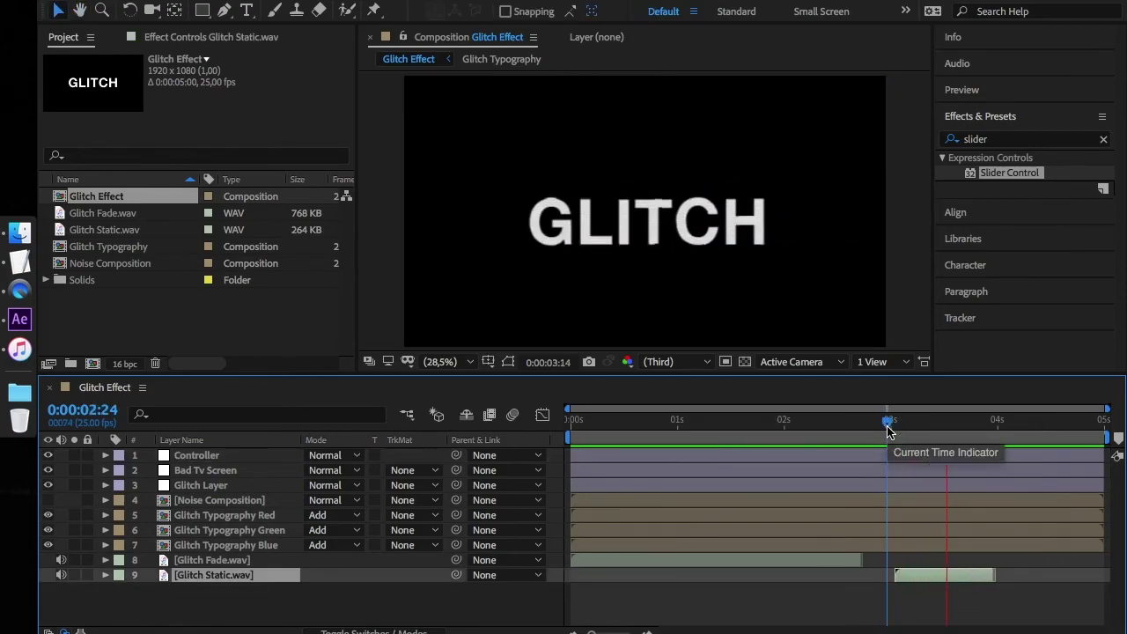